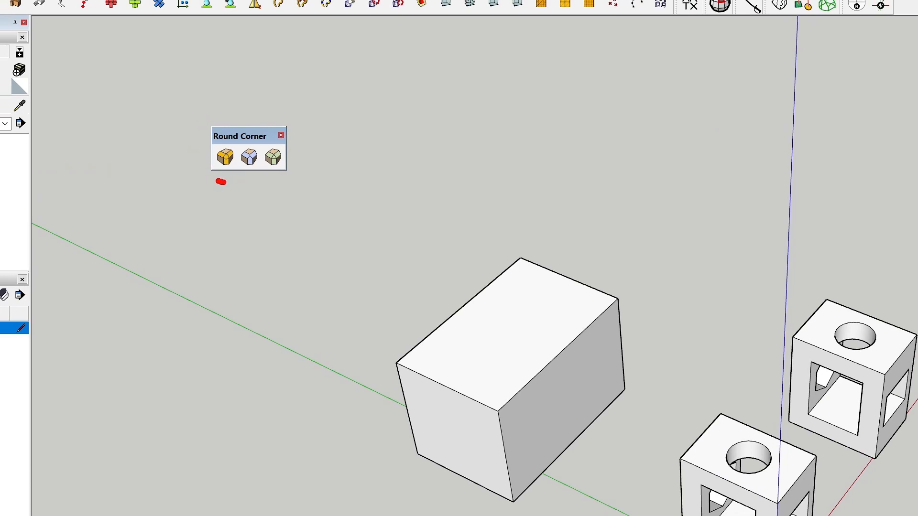
mouse_move(204, 171)
mouse_down()
mouse_move(201, 152)
mouse_move(228, 133)
mouse_move(242, 146)
mouse_move(243, 165)
mouse_up()
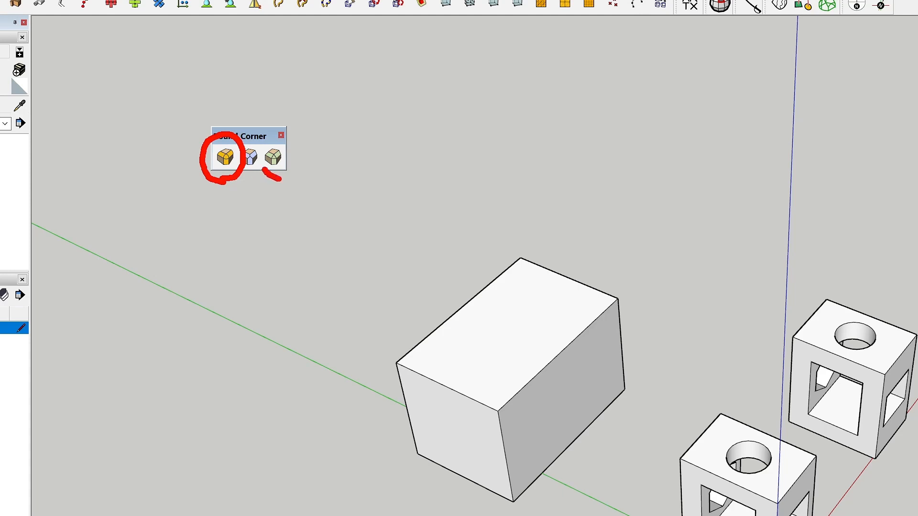
mouse_move(258, 153)
mouse_down()
mouse_move(279, 141)
mouse_move(296, 152)
mouse_move(280, 181)
mouse_up()
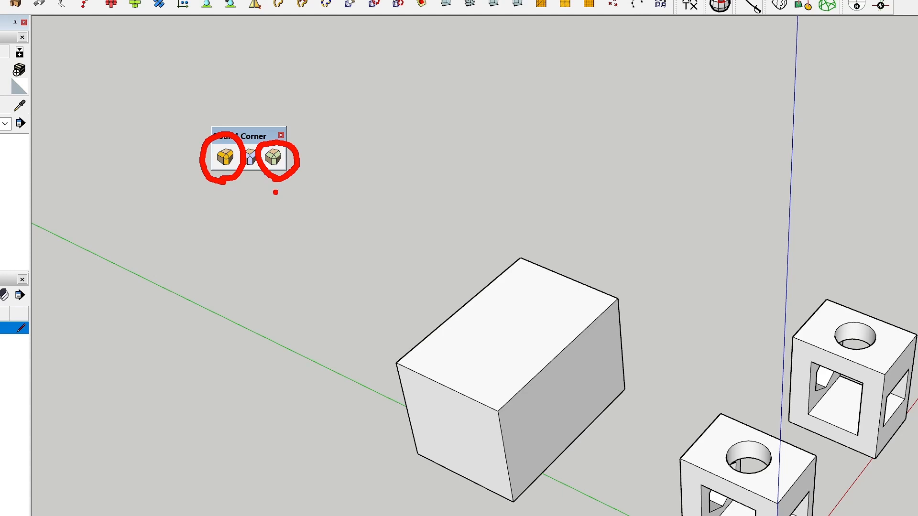
key(Escape)
mouse_move(286, 209)
middle_down()
mouse_move(288, 218)
mouse_move(351, 213)
middle_up()
scroll(384, 241, up, 2)
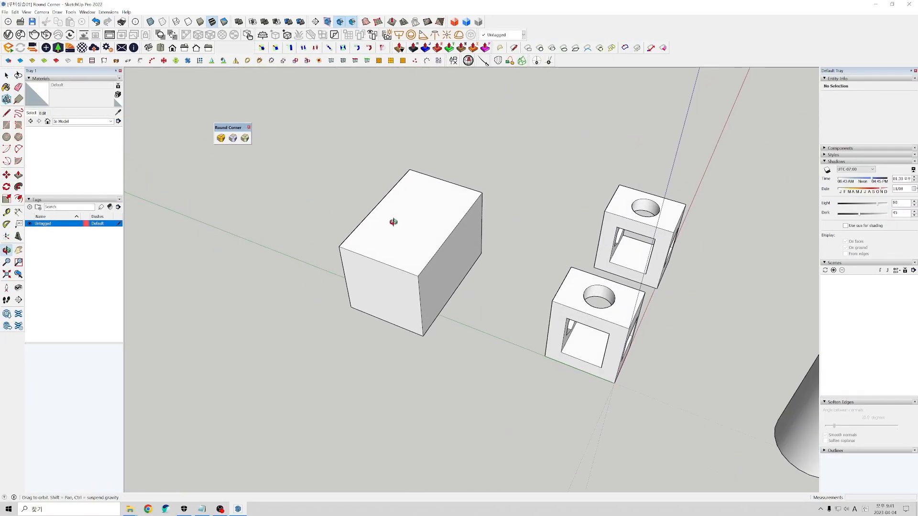
click(392, 228)
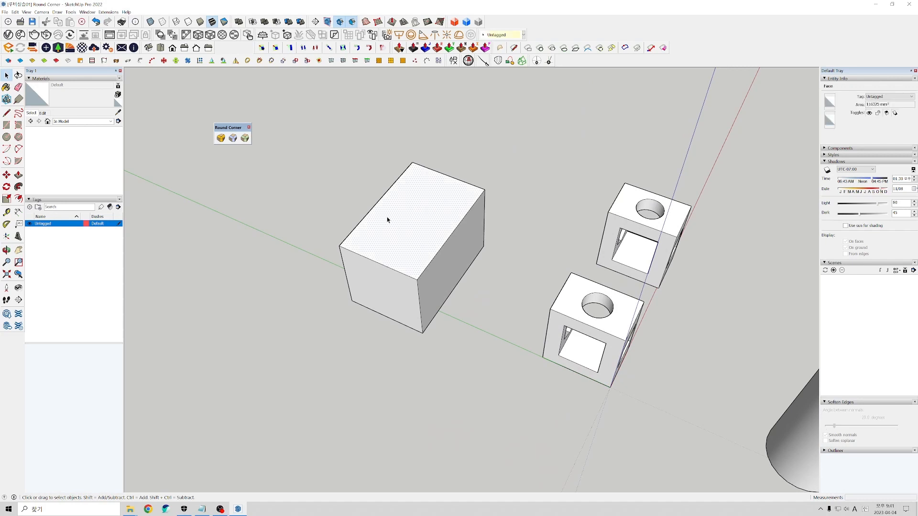
click(363, 188)
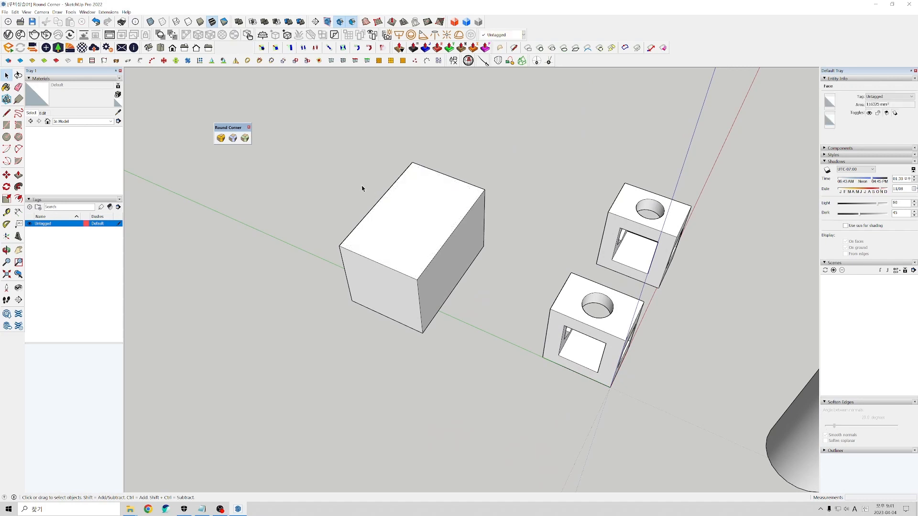
Start the Round Corner tool and set its offset to 50 mm
click(221, 139)
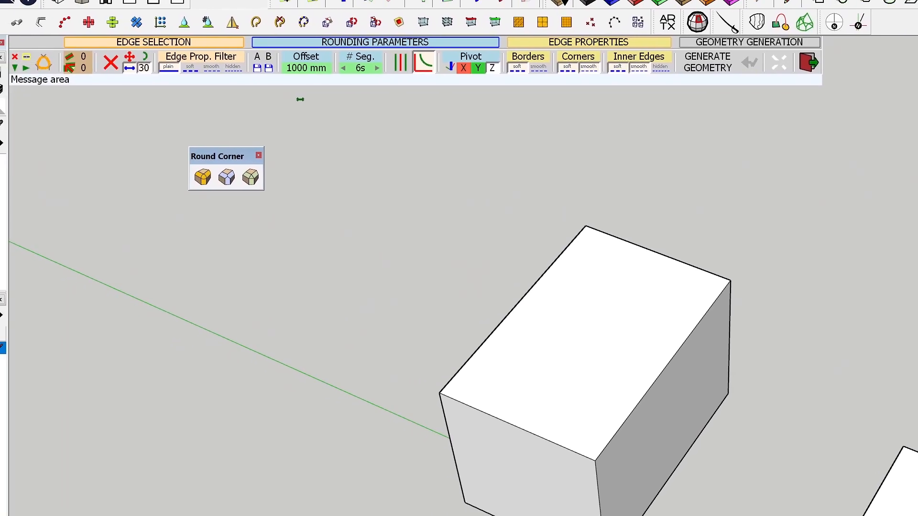
mouse_move(329, 86)
mouse_down()
mouse_move(279, 80)
mouse_move(270, 46)
mouse_move(299, 36)
mouse_move(343, 50)
mouse_move(341, 86)
mouse_move(313, 94)
mouse_up()
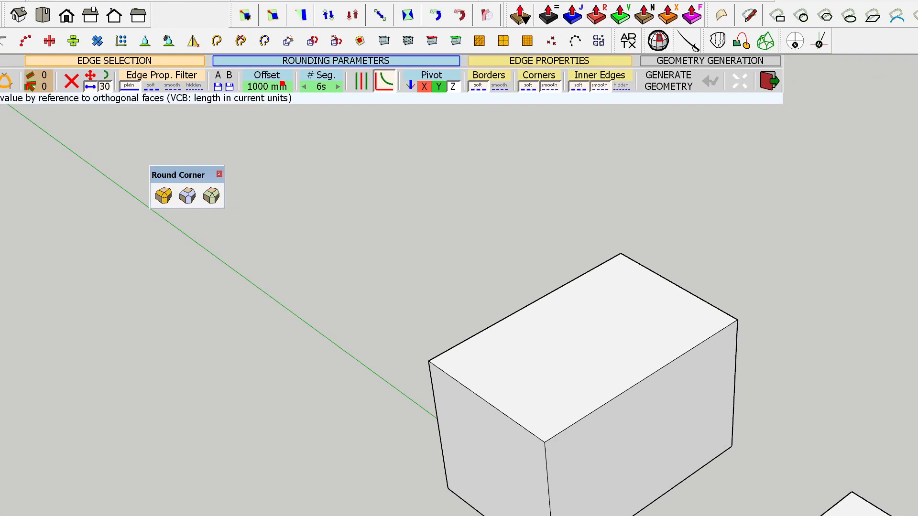
mouse_move(291, 99)
mouse_down()
mouse_move(249, 97)
mouse_move(311, 62)
mouse_move(312, 104)
mouse_move(284, 103)
mouse_up()
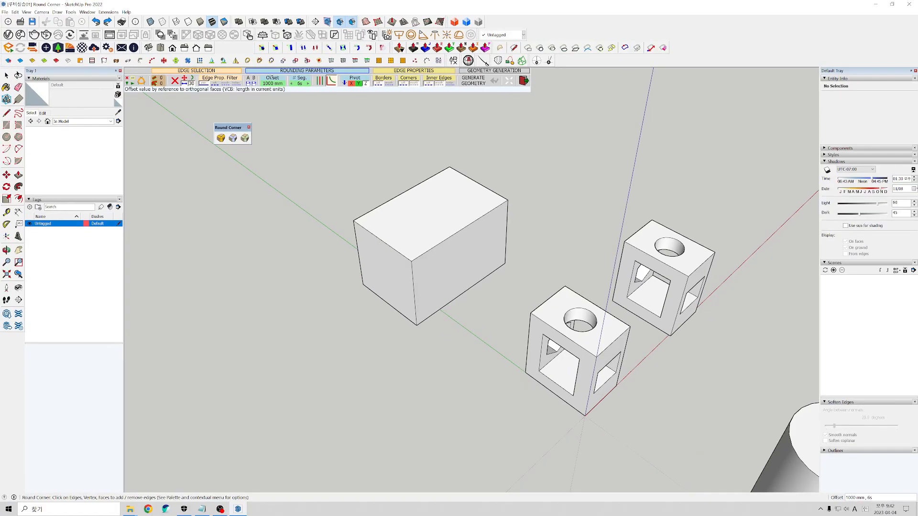
click(273, 82)
drag(426, 240, 331, 156)
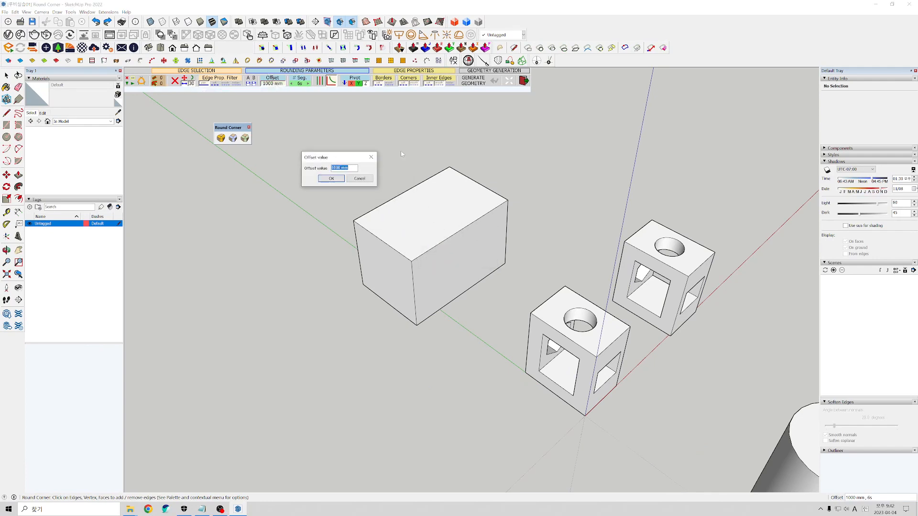
text(50)
click(330, 179)
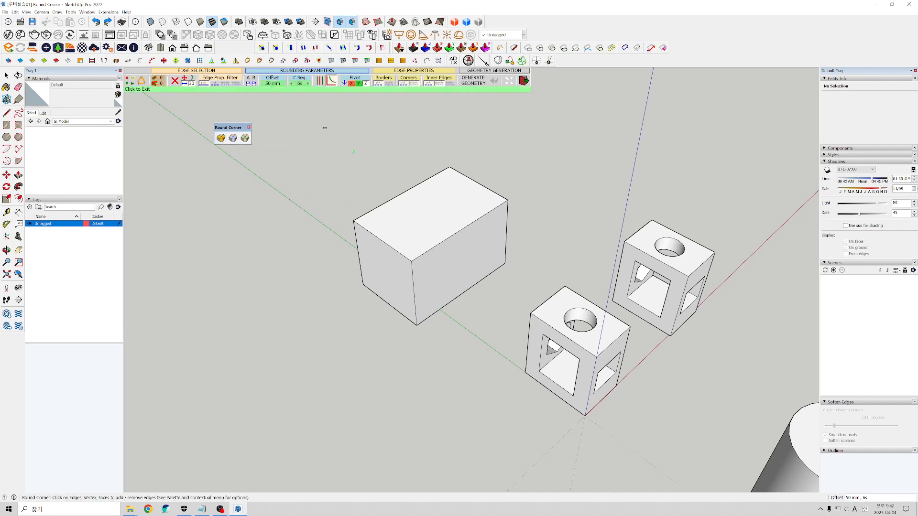
Round the short front edge of the solid box's top face with the 50 mm offset
click(387, 245)
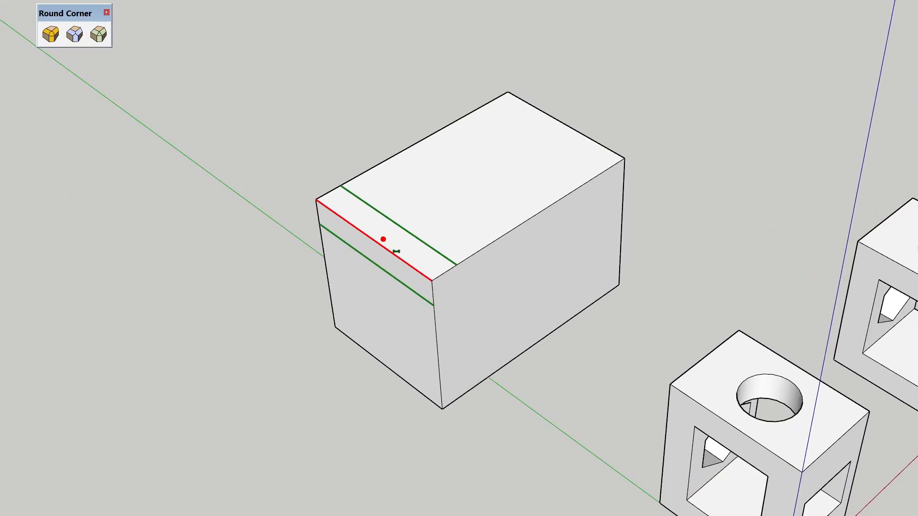
drag(383, 239, 411, 224)
mouse_move(377, 250)
mouse_down()
mouse_move(381, 278)
mouse_move(395, 264)
mouse_up()
drag(411, 224, 413, 242)
key(Escape)
double_click(349, 193)
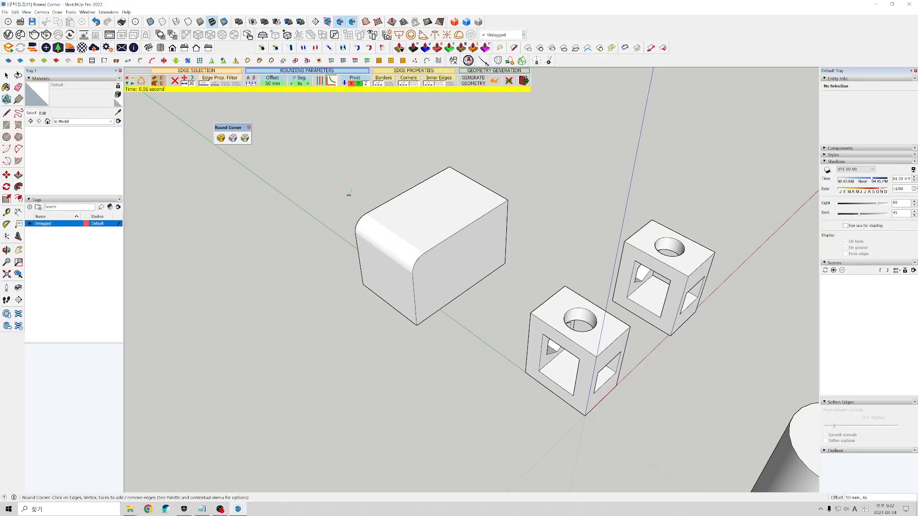
Round all four edges of the box's top face together with the 50 mm offset
middle_drag(334, 269, 359, 268)
scroll(415, 261, up, 3)
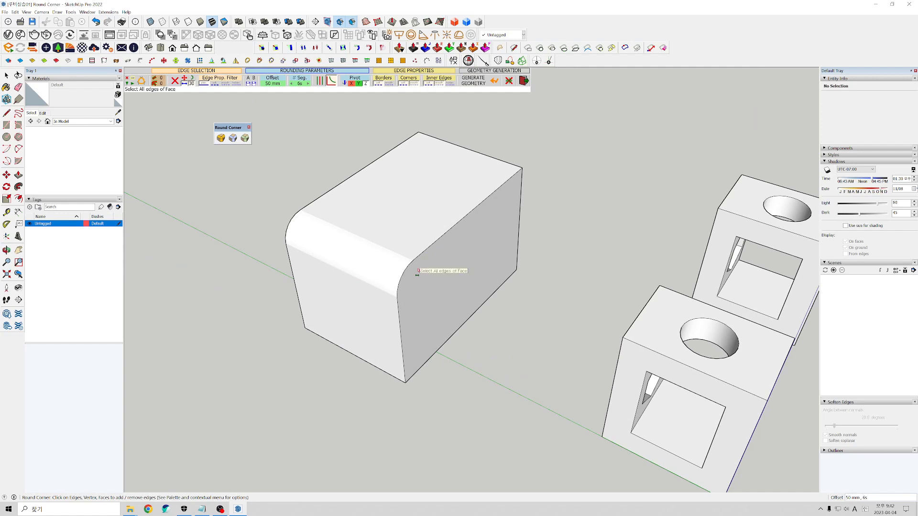
click(417, 272)
click(428, 234)
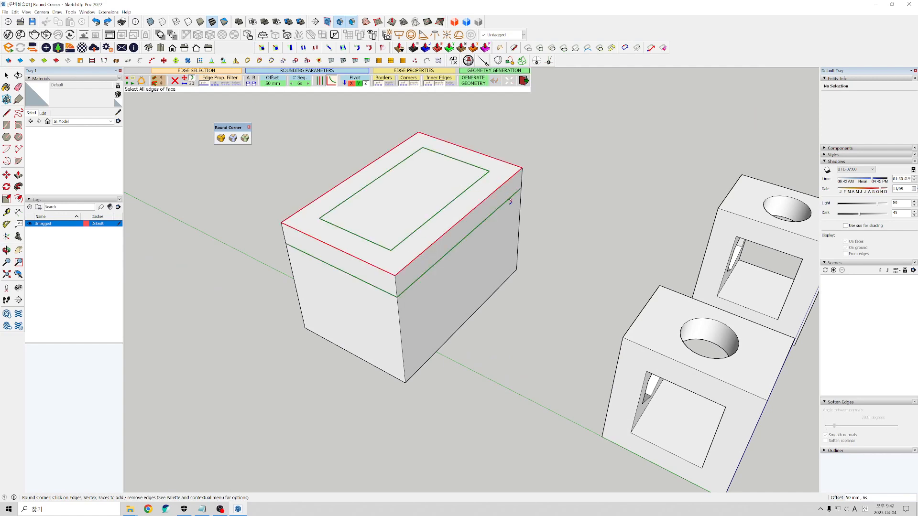
click(572, 197)
middle_drag(543, 219, 554, 194)
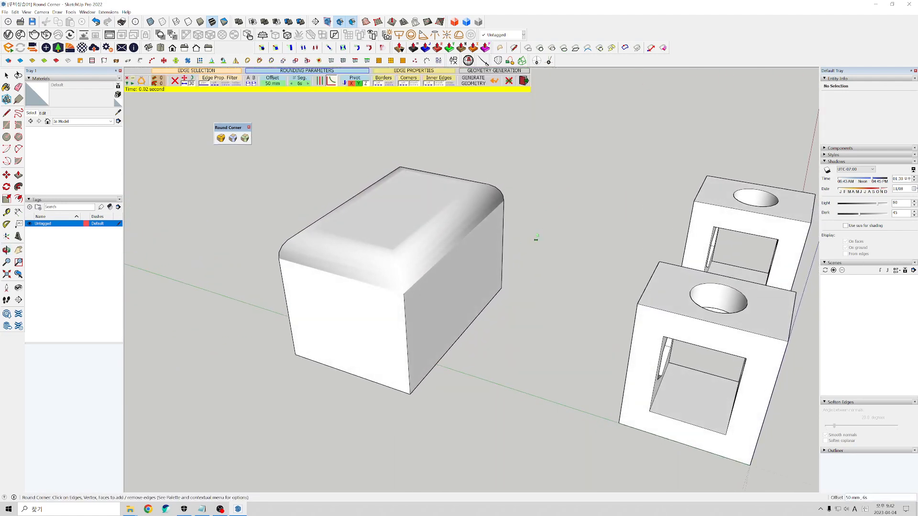
middle_drag(409, 316, 428, 239)
click(427, 235)
middle_drag(546, 220, 365, 332)
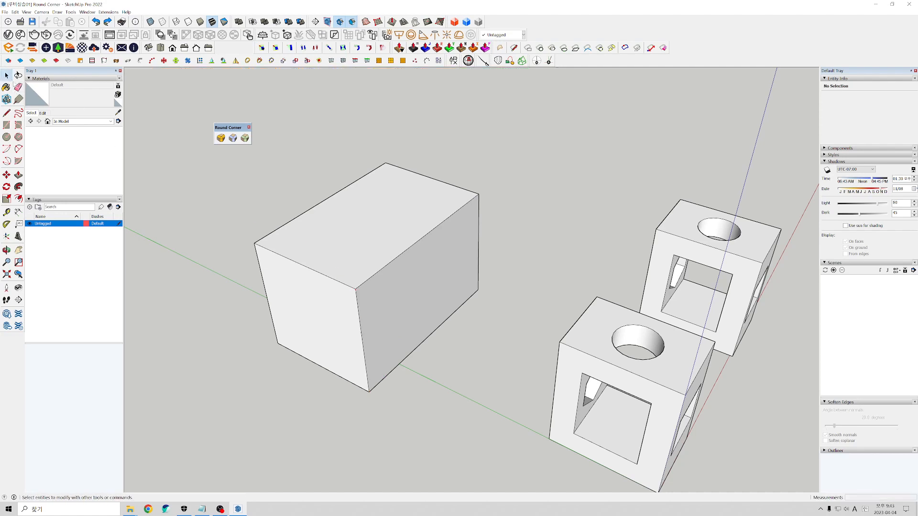
Preselect the box's top face with its boundary edges, round them with Round Corner, and undo the rounding
middle_drag(254, 205, 398, 248)
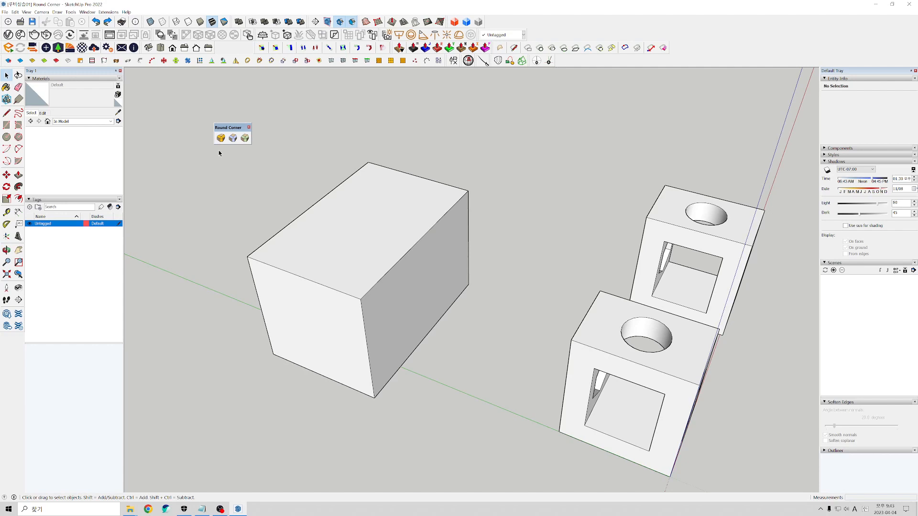
triple_click(333, 267)
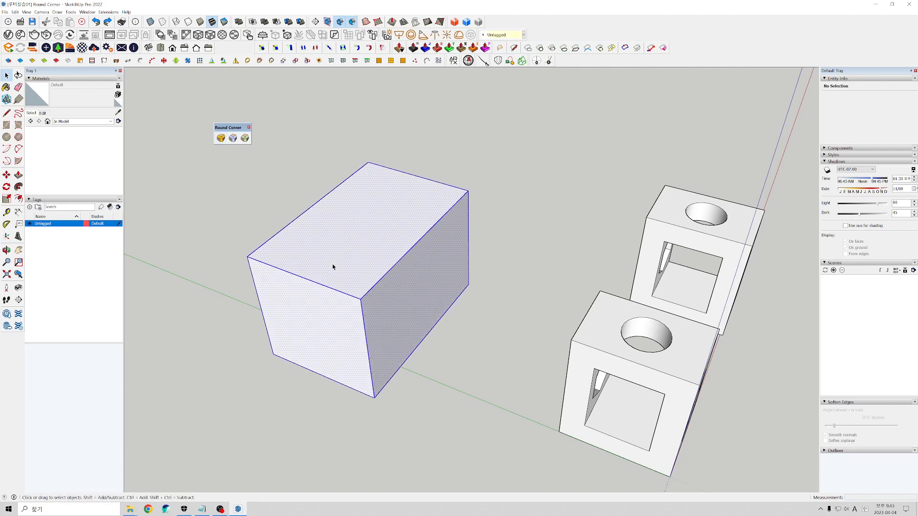
middle_drag(263, 222, 395, 314)
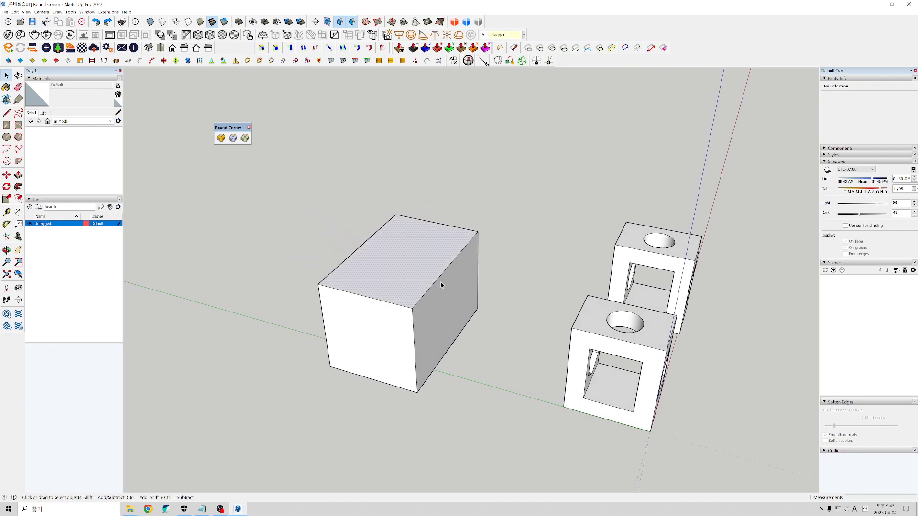
click(363, 258)
middle_drag(405, 261, 269, 211)
drag(254, 200, 519, 310)
middle_drag(492, 276, 400, 288)
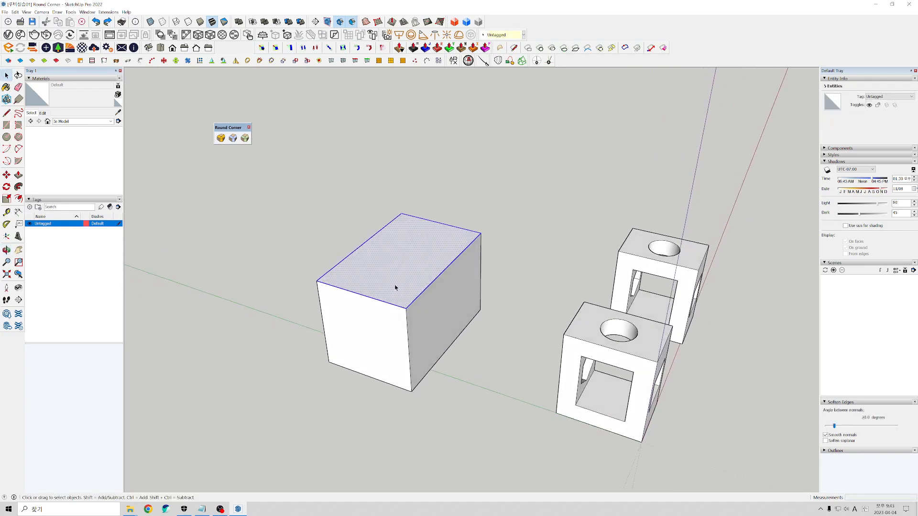
click(221, 138)
key(Return)
middle_drag(289, 239, 388, 271)
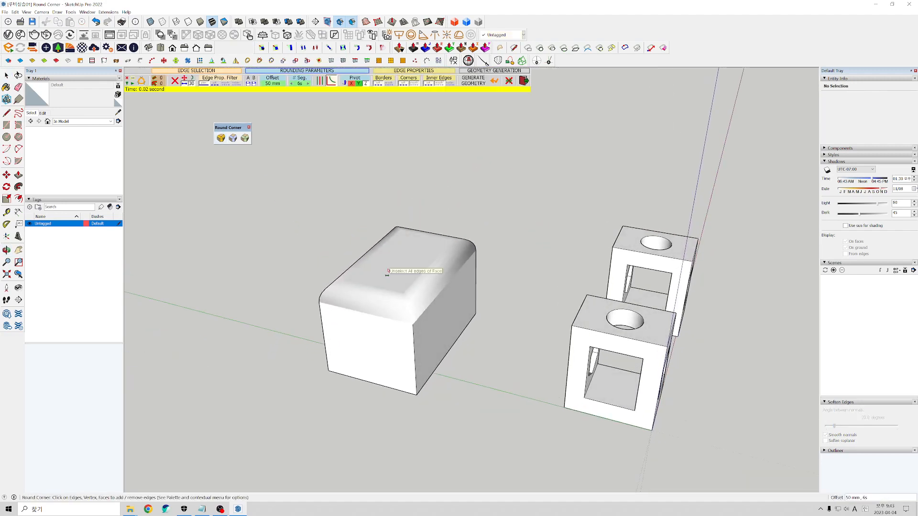
key(ctrl+z)
key(space)
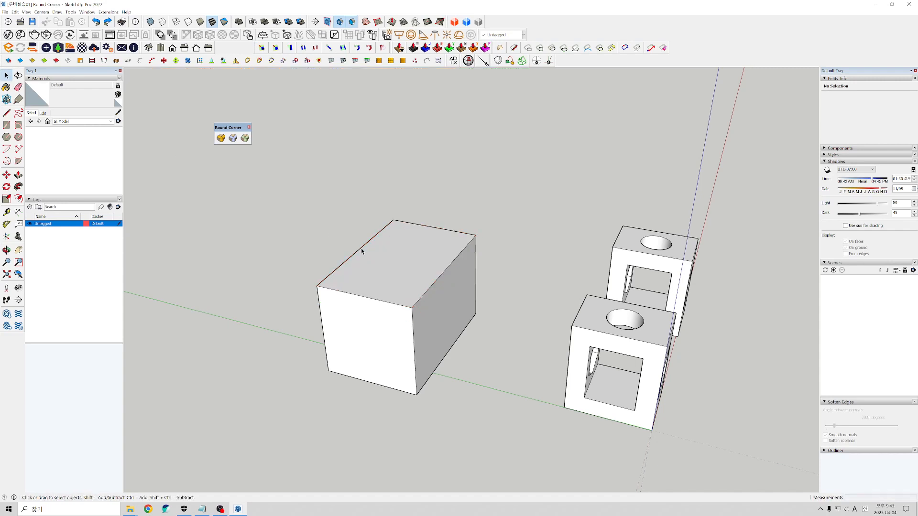
Select the entire solid box and round all its edges and corners with Round Corner at a 50 mm offset
triple_click(401, 246)
click(262, 181)
drag(262, 181, 529, 430)
click(221, 138)
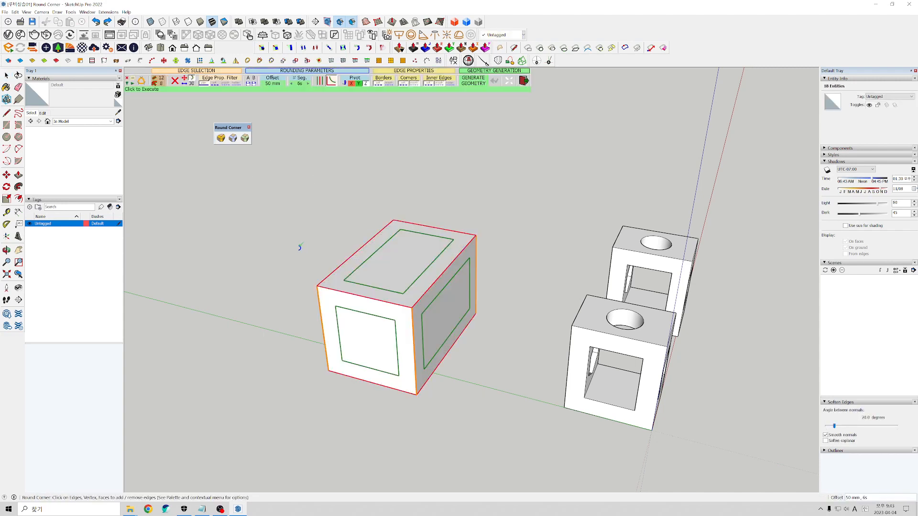
key(Return)
middle_drag(324, 272, 409, 348)
scroll(410, 347, up, 3)
scroll(416, 349, down, 5)
scroll(423, 333, up, 5)
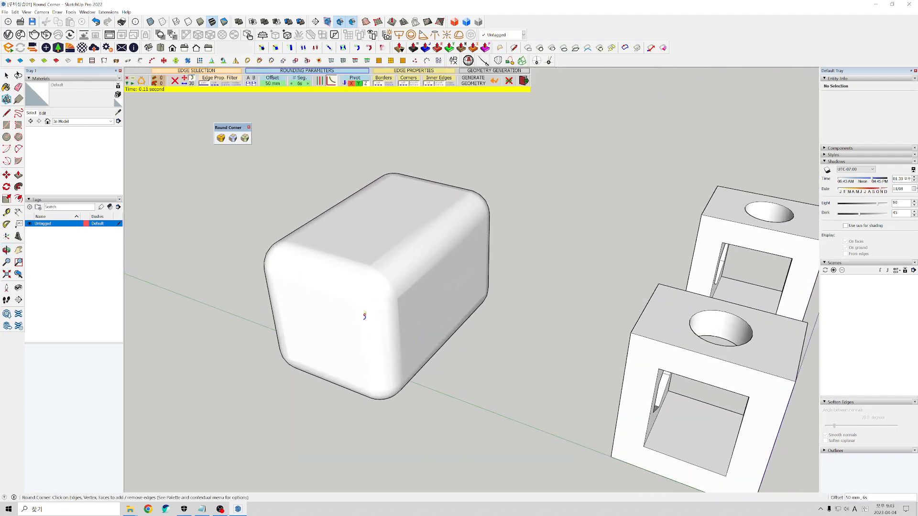
shift+middle_drag(358, 318, 387, 318)
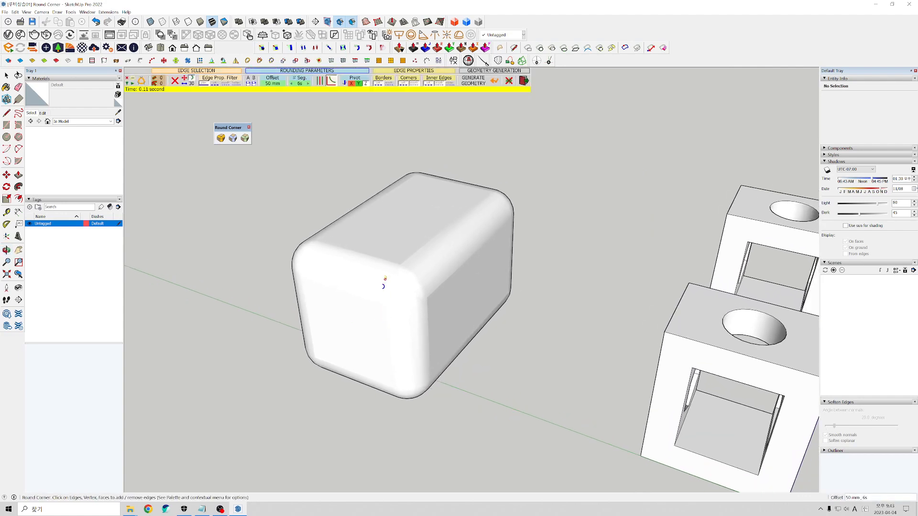
Select the rounded box to examine the mesh at its near upper corner, and undo the rounding
click(7, 75)
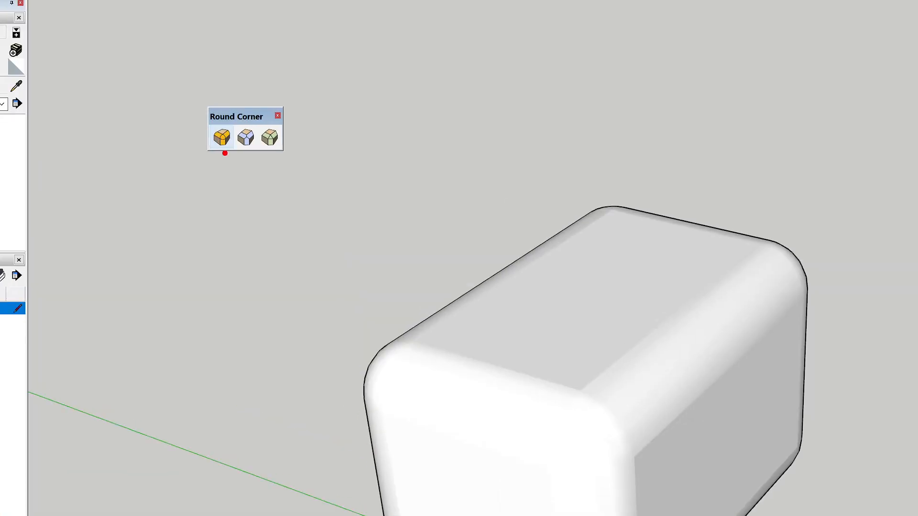
mouse_move(225, 153)
mouse_down()
mouse_move(205, 154)
mouse_move(213, 121)
mouse_move(238, 134)
mouse_move(234, 143)
mouse_up()
mouse_move(438, 424)
mouse_down()
mouse_move(330, 380)
mouse_move(436, 365)
mouse_move(402, 430)
mouse_move(406, 415)
mouse_up()
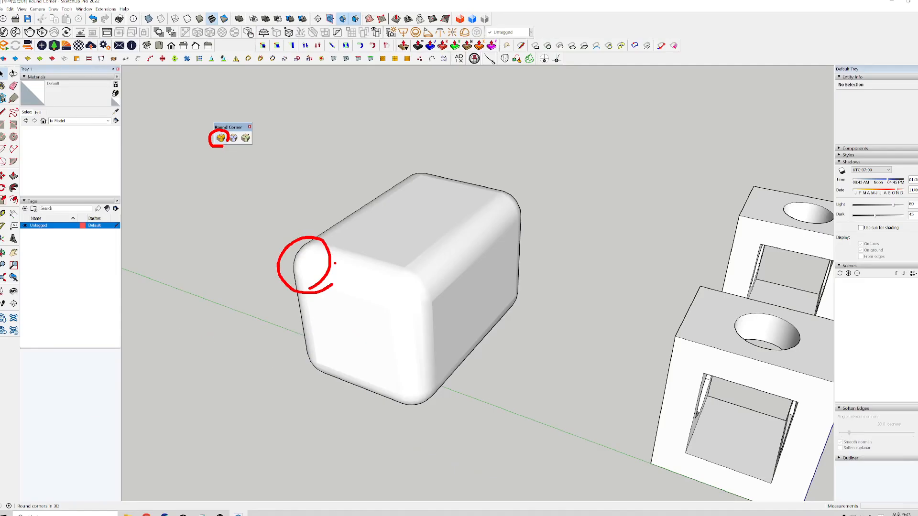
triple_click(391, 259)
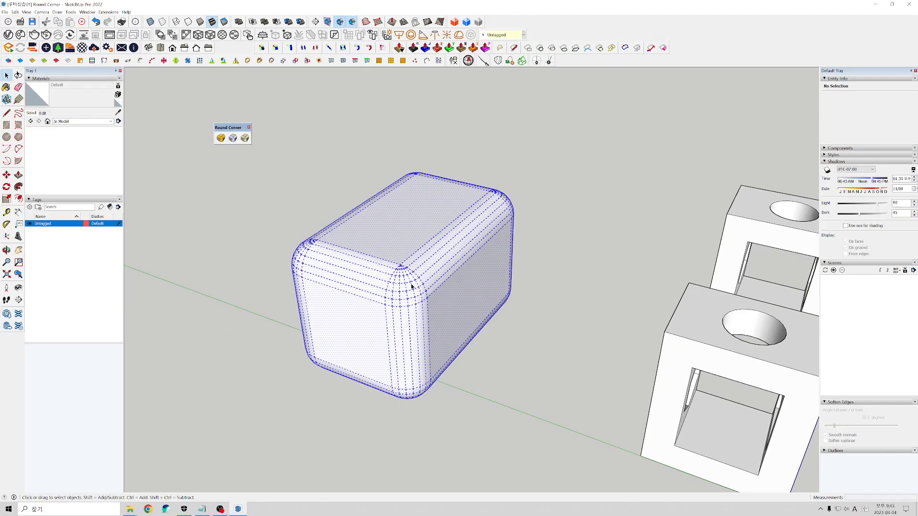
scroll(411, 290, up, 6)
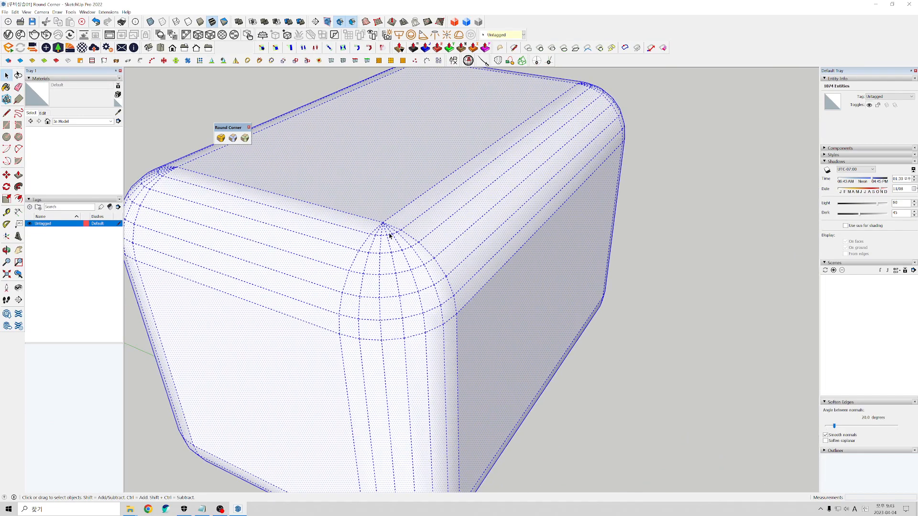
mouse_move(369, 227)
mouse_down()
mouse_move(337, 306)
mouse_move(372, 338)
mouse_move(450, 331)
mouse_move(439, 262)
mouse_move(380, 226)
mouse_up()
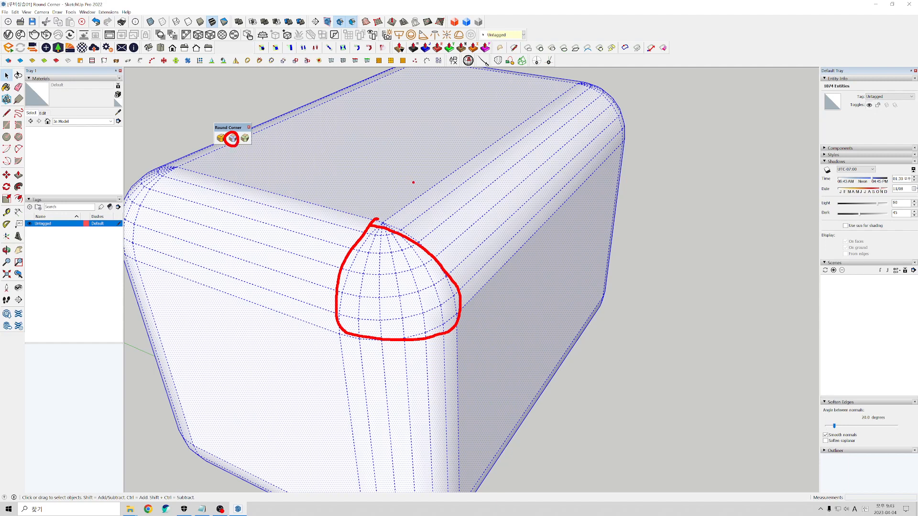
mouse_move(439, 184)
mouse_down()
mouse_move(463, 192)
mouse_move(493, 237)
mouse_up()
mouse_move(378, 232)
mouse_down()
mouse_move(377, 295)
mouse_move(345, 318)
mouse_up()
drag(385, 293, 460, 331)
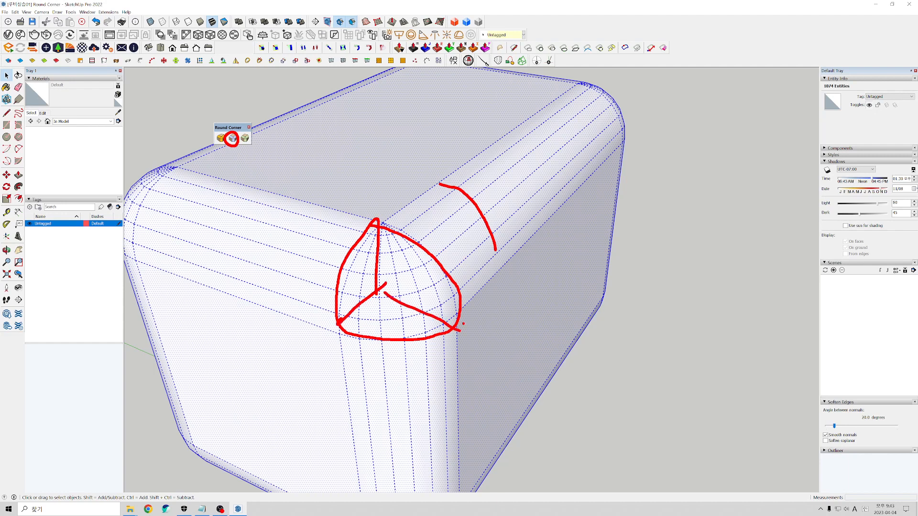
key(Escape)
key(ctrl+z)
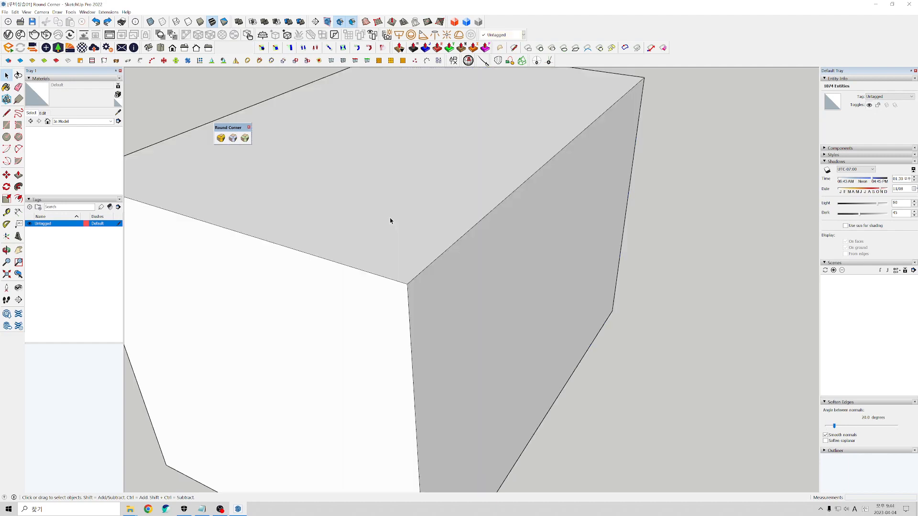
Select the entire box and round all its edges with Sharp Corner at a 50 mm offset
triple_click(376, 217)
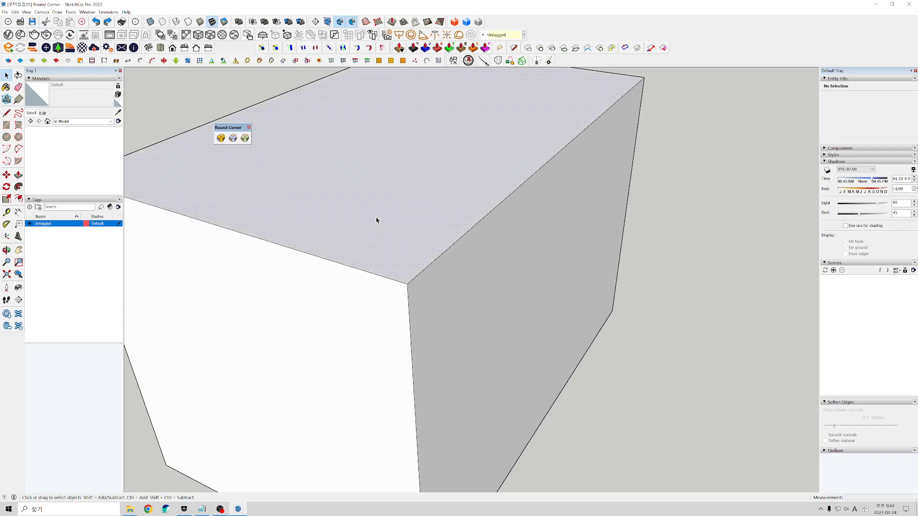
click(233, 138)
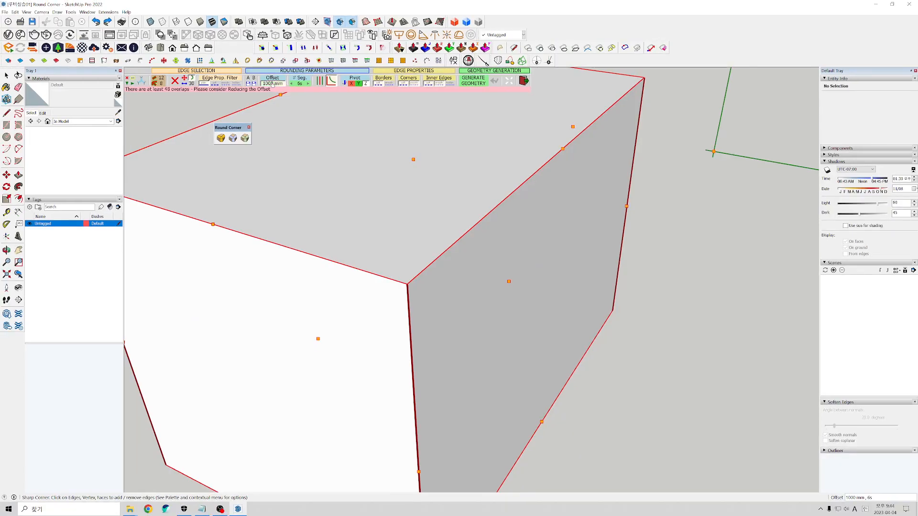
click(272, 84)
text(50)
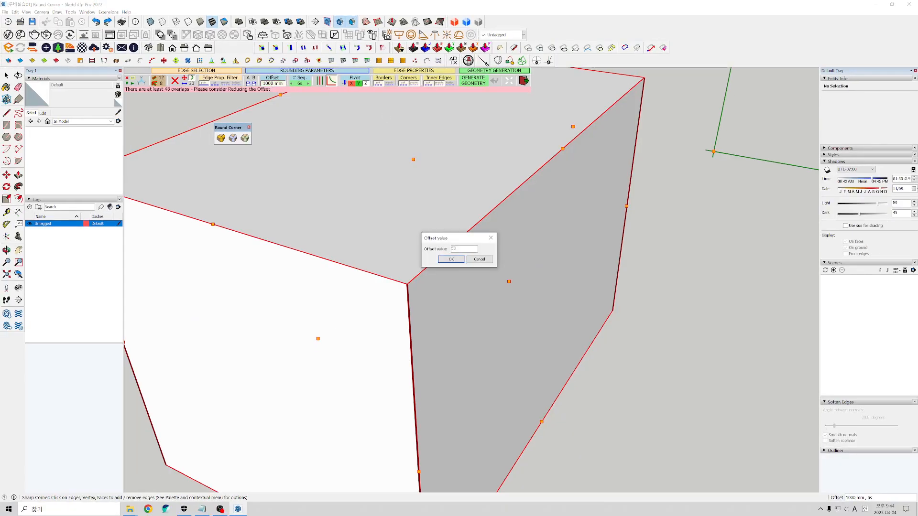
click(451, 259)
scroll(460, 259, down, 5)
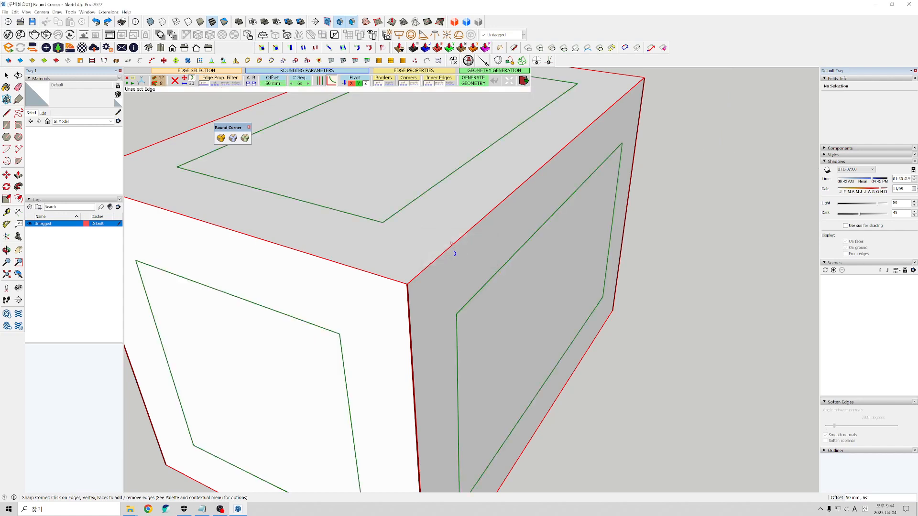
click(565, 207)
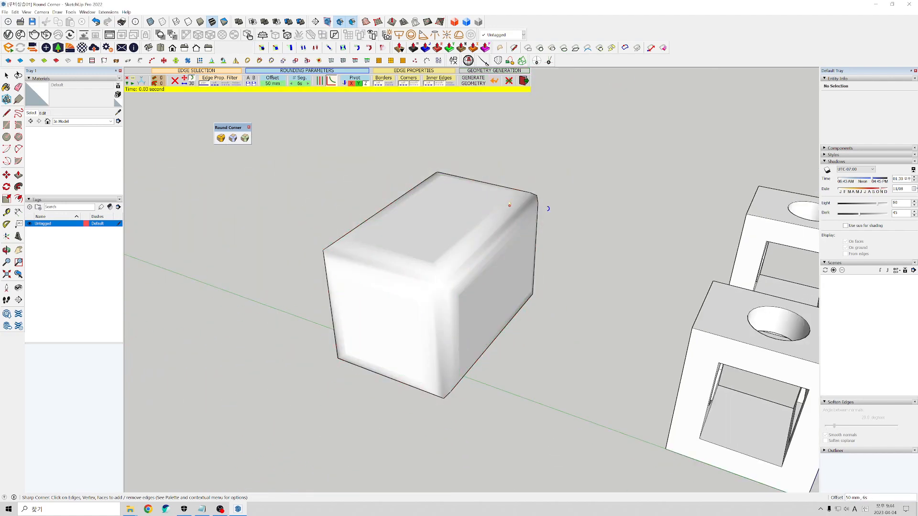
key(space)
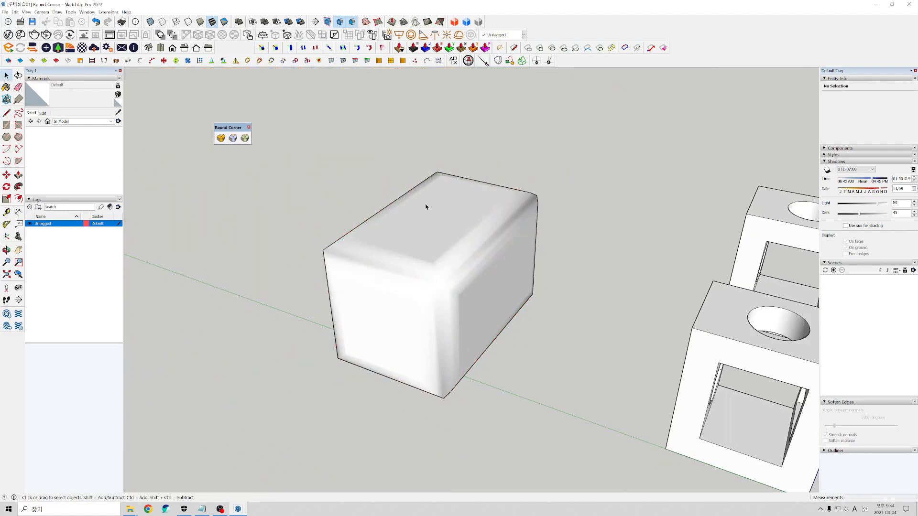
Select the sharp-cornered box to examine the mesh where its near upper edges meet, and undo the rounding
triple_click(437, 249)
scroll(450, 288, up, 5)
middle_drag(450, 287, 317, 260)
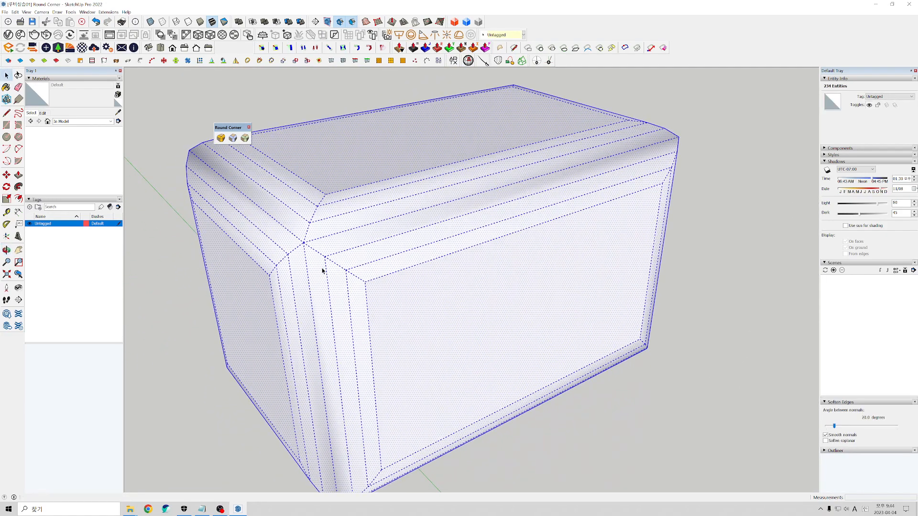
mouse_move(330, 195)
mouse_down()
mouse_move(304, 248)
mouse_move(278, 269)
mouse_up()
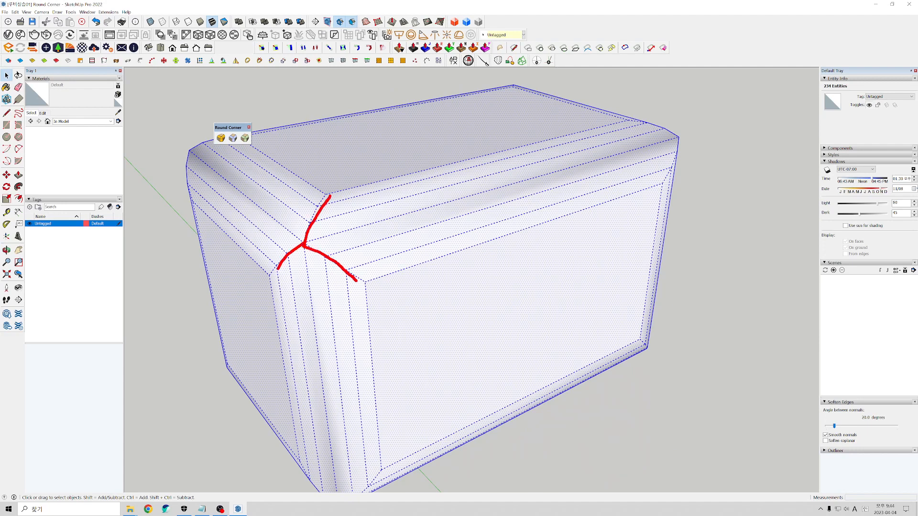
key(Escape)
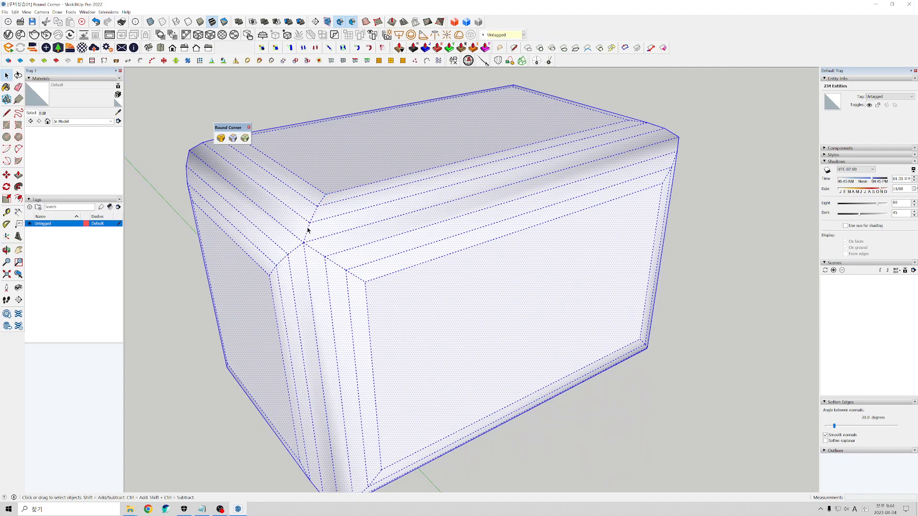
scroll(307, 230, down, 3)
middle_drag(349, 273, 461, 272)
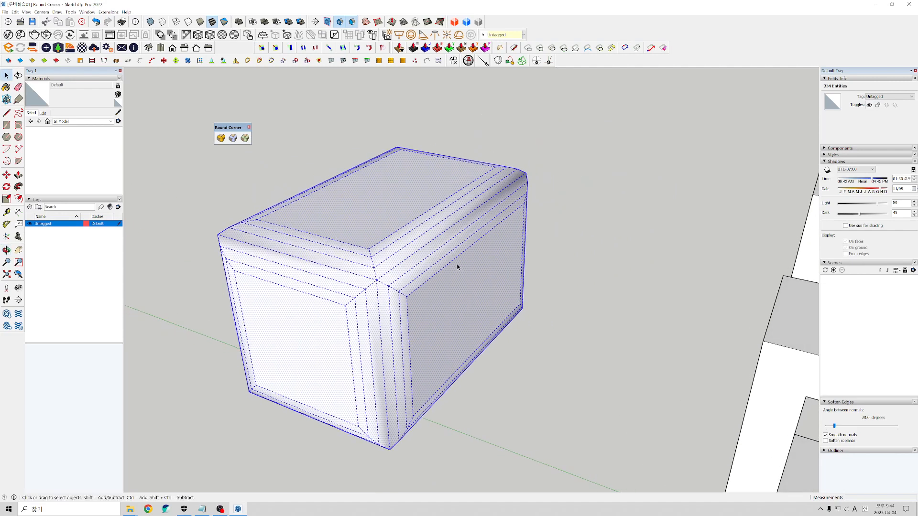
key(ctrl+z)
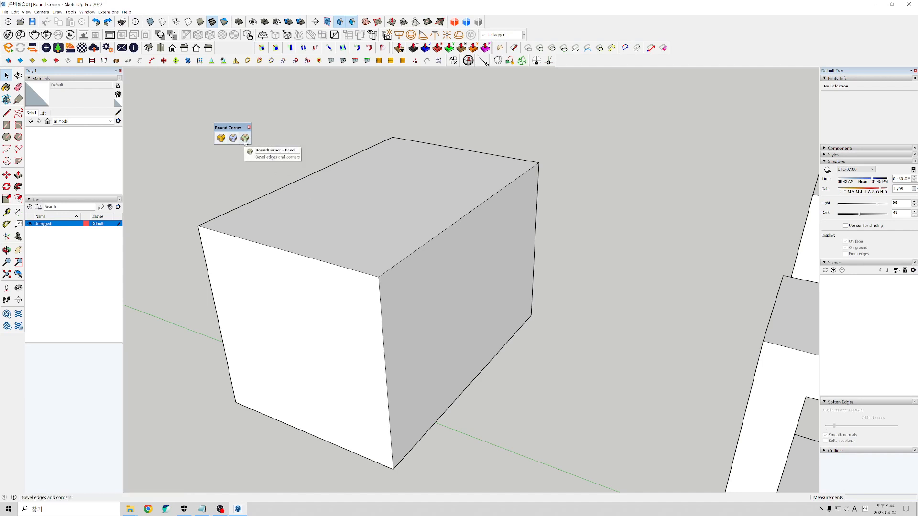
Select the entire box and bevel all its edges and corners with the Bevel tool at a 50 mm offset
click(245, 140)
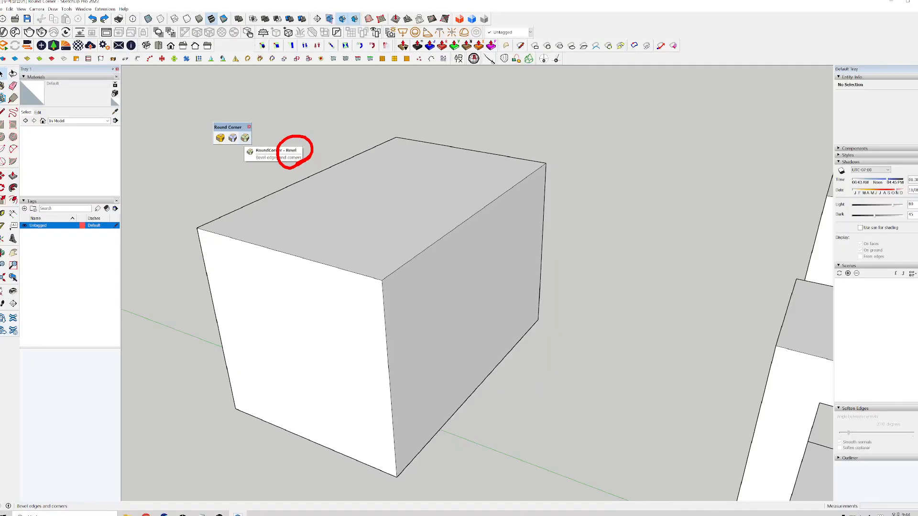
triple_click(404, 212)
click(244, 138)
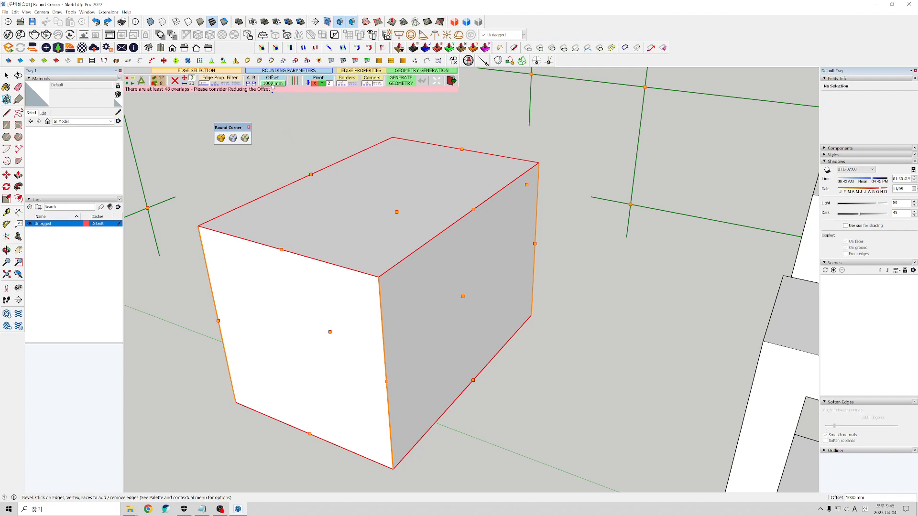
scroll(408, 245, down, 8)
middle_drag(410, 258, 391, 260)
click(268, 84)
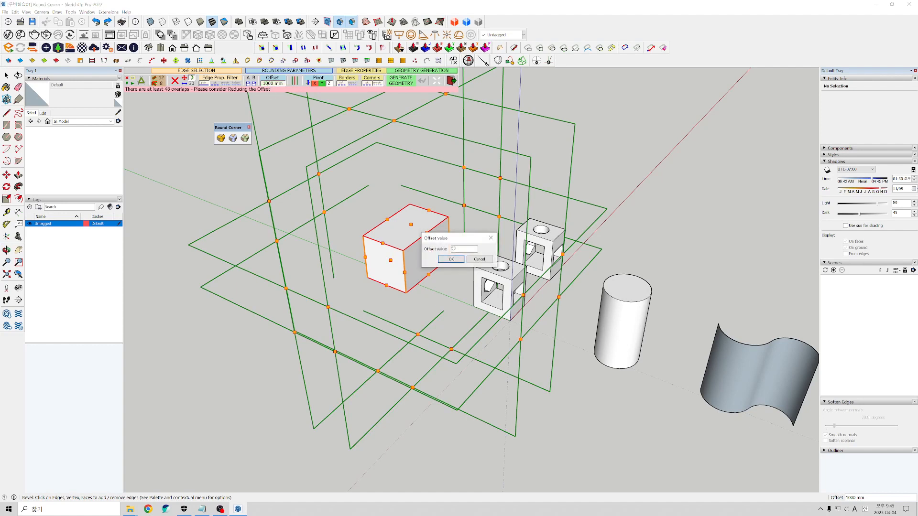
click(455, 261)
scroll(430, 225, up, 6)
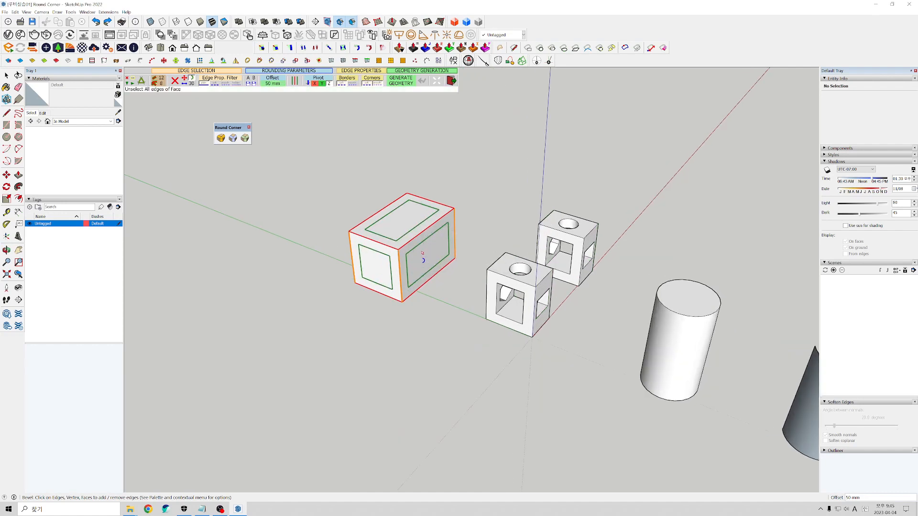
click(504, 187)
middle_drag(507, 191, 339, 181)
key(space)
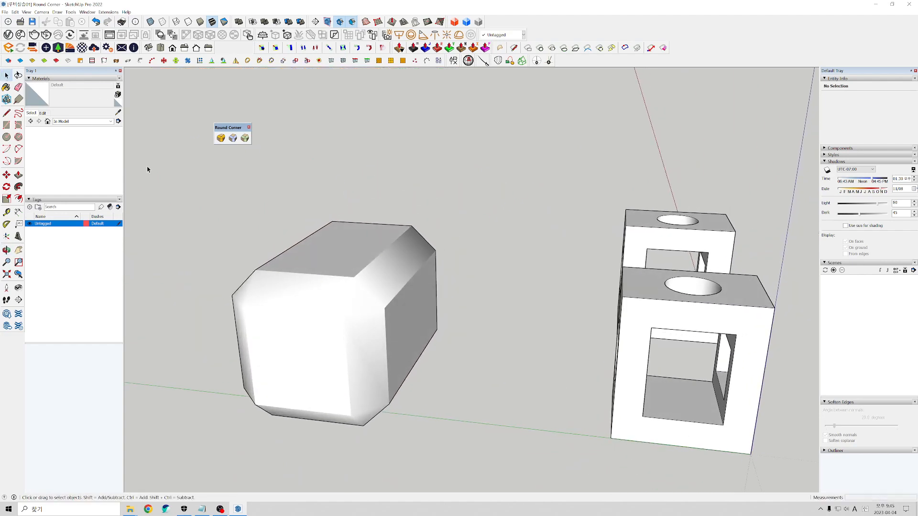
Select the beveled box to examine its flat chamfers and corner facets from several sides, and clear the selection
triple_click(371, 285)
middle_drag(371, 285, 294, 364)
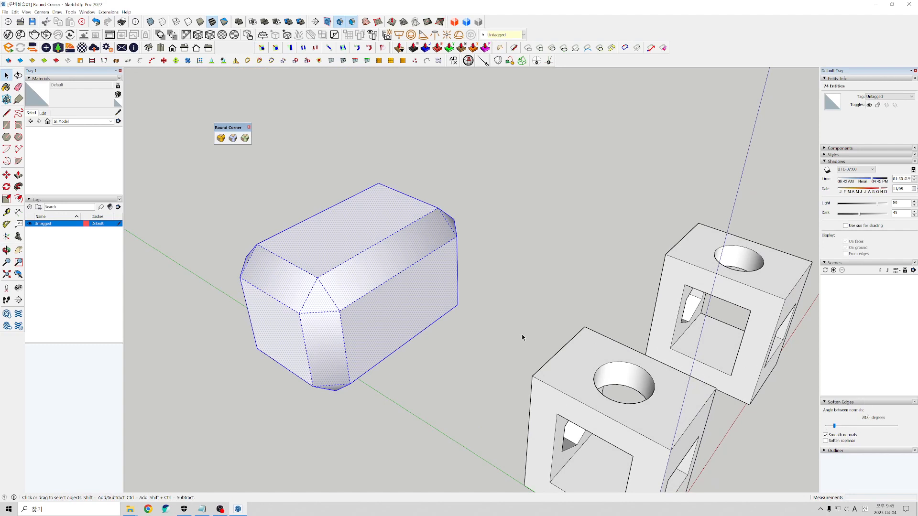
click(479, 131)
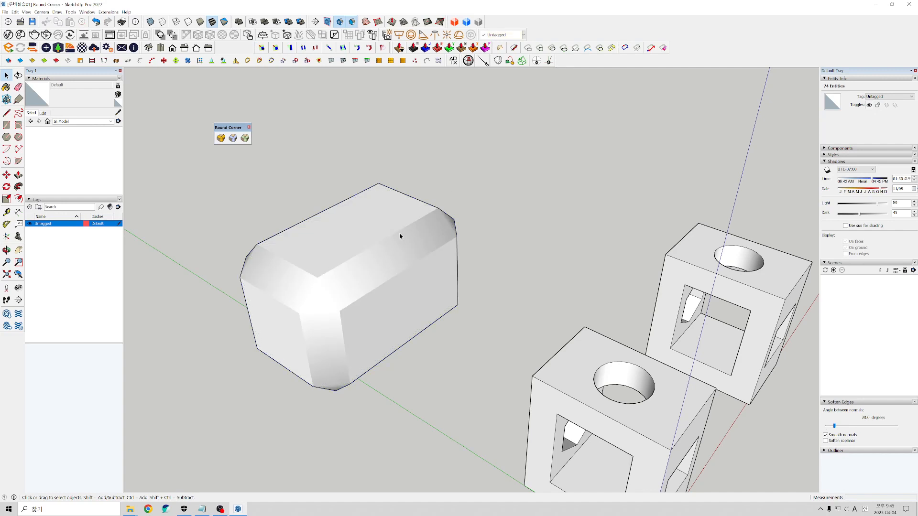
scroll(400, 233, down, 3)
middle_drag(359, 247, 382, 249)
scroll(434, 267, up, 5)
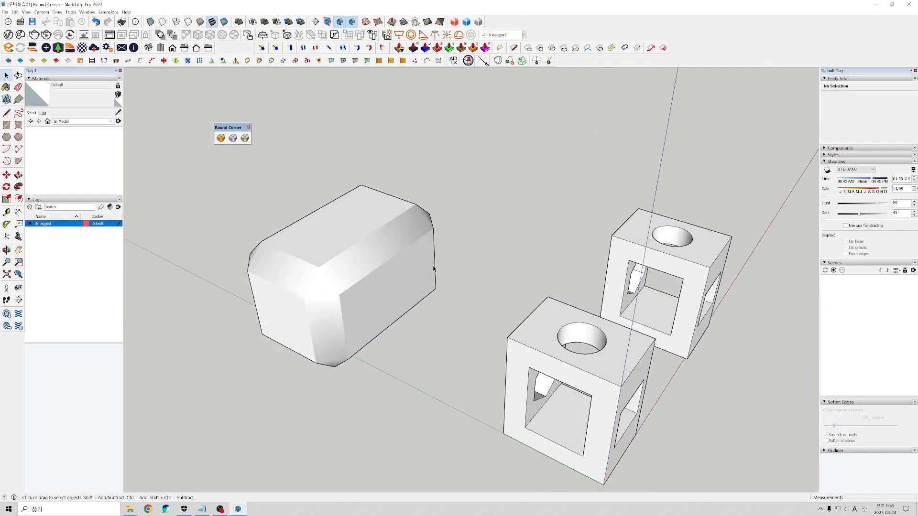
scroll(406, 242, down, 4)
click(358, 274)
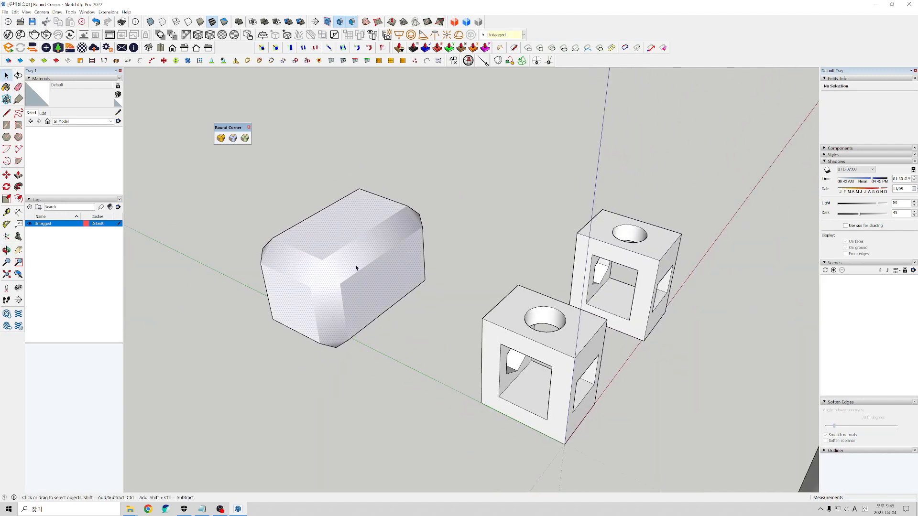
triple_click(354, 264)
middle_drag(368, 267, 332, 266)
scroll(351, 248, down, 3)
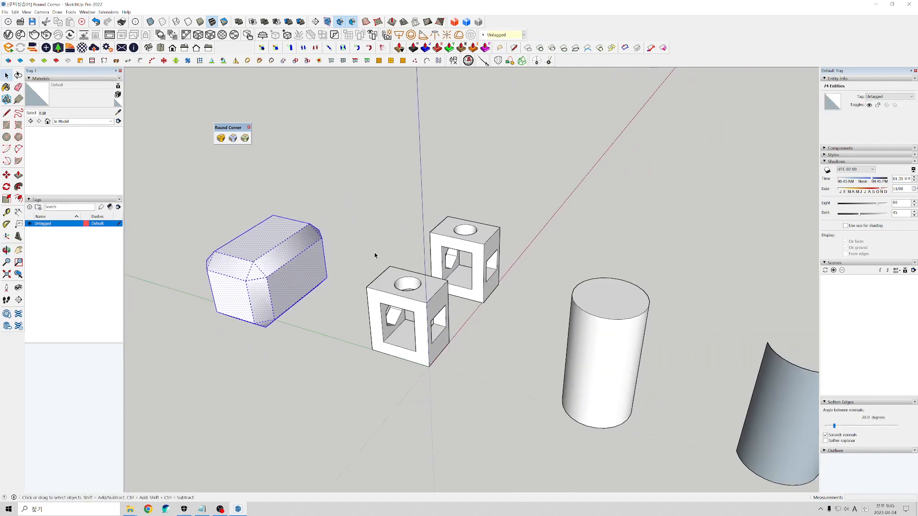
click(375, 256)
Move the Round Corner toolbar aside and inspect the nearer hollow box, briefly selecting its front top edge
scroll(408, 308, up, 3)
scroll(408, 309, up, 2)
middle_drag(407, 309, 418, 311)
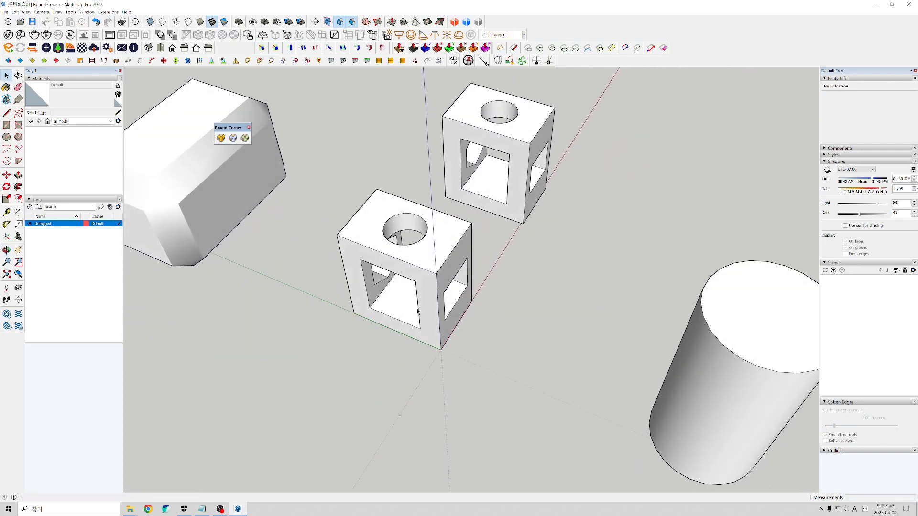
scroll(414, 248, up, 3)
middle_drag(413, 248, 345, 221)
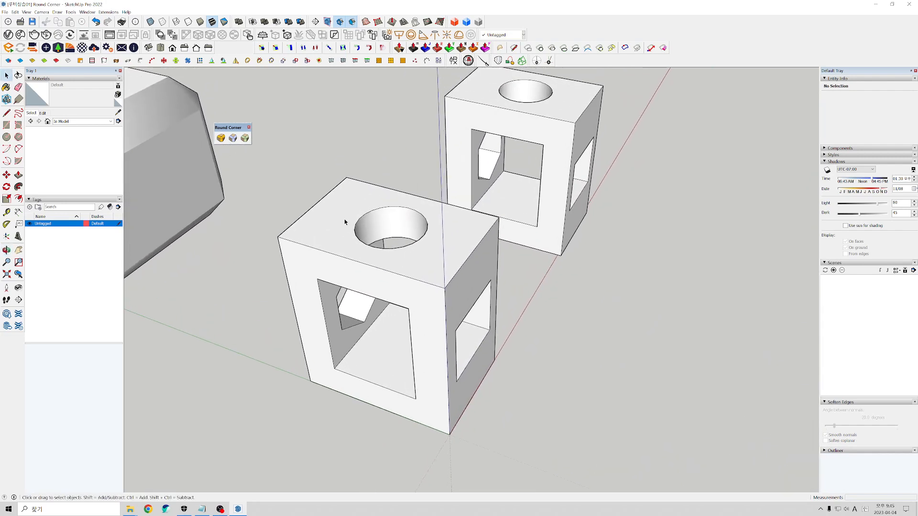
drag(235, 126, 313, 125)
mouse_move(415, 248)
middle_down()
mouse_move(422, 252)
mouse_move(407, 247)
middle_up()
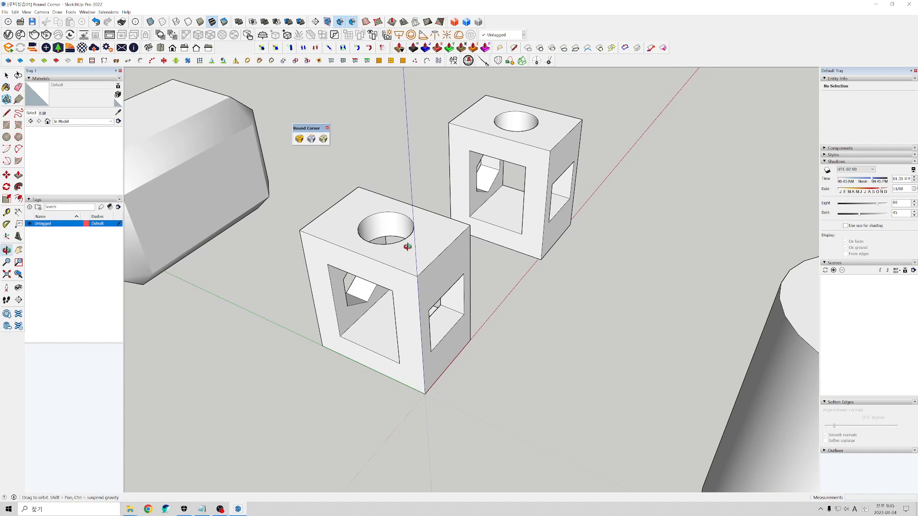
scroll(407, 247, up, 4)
middle_drag(419, 262, 334, 298)
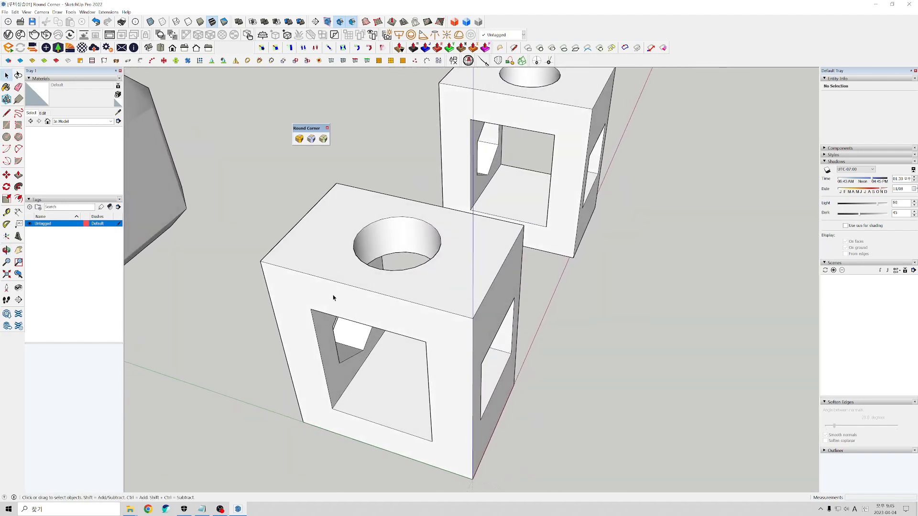
click(360, 289)
mouse_move(369, 291)
middle_down()
mouse_move(381, 281)
mouse_move(323, 290)
mouse_move(362, 282)
middle_up()
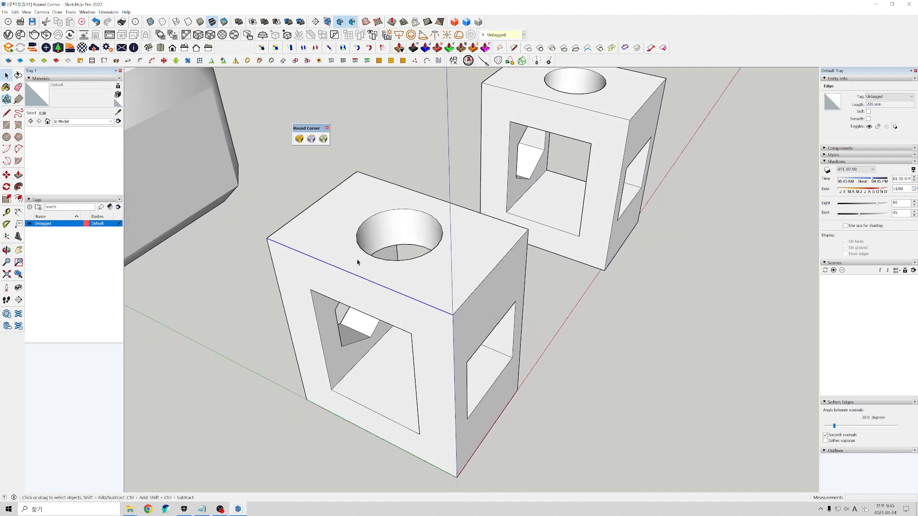
click(296, 196)
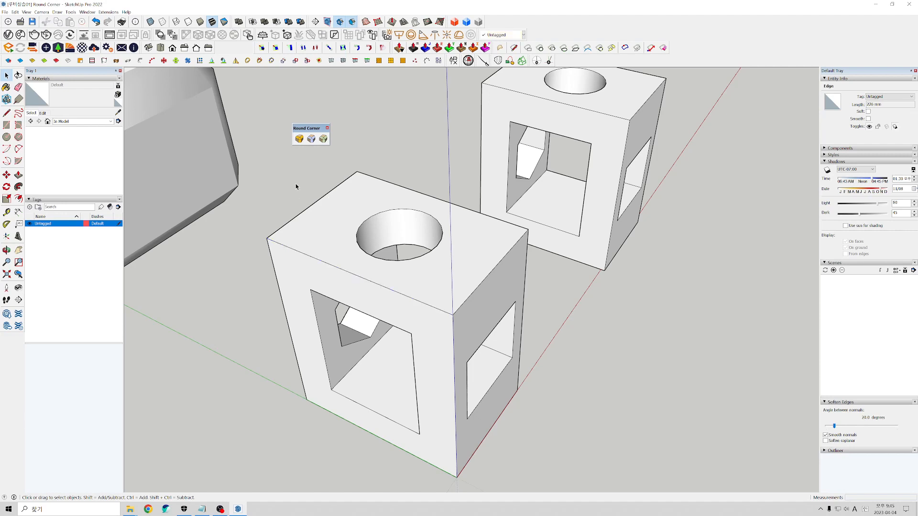
Start Round Corner for the nearer hollow box and set the offset to 2 mm
click(300, 139)
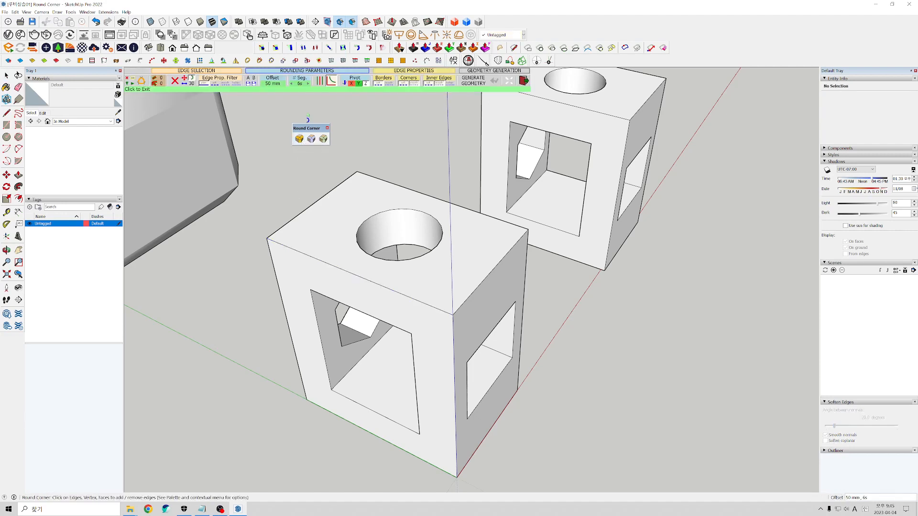
scroll(297, 207, down, 2)
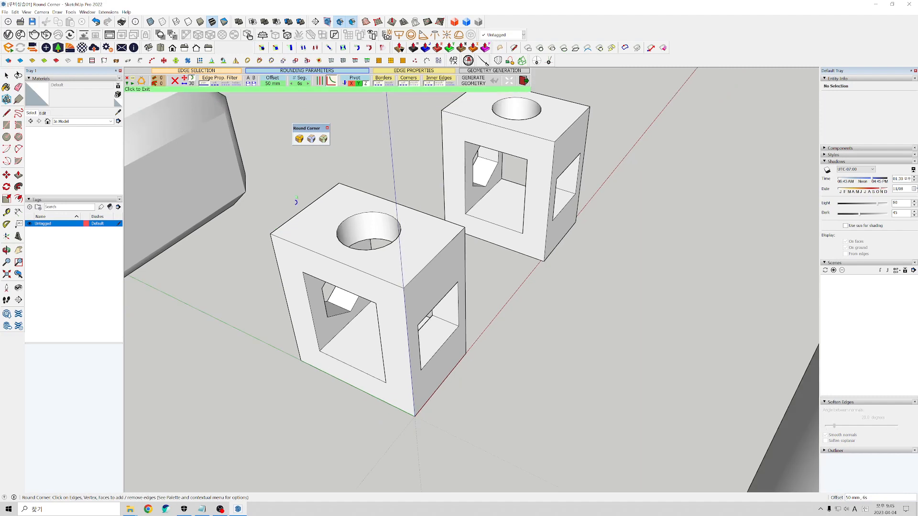
scroll(305, 197, up, 4)
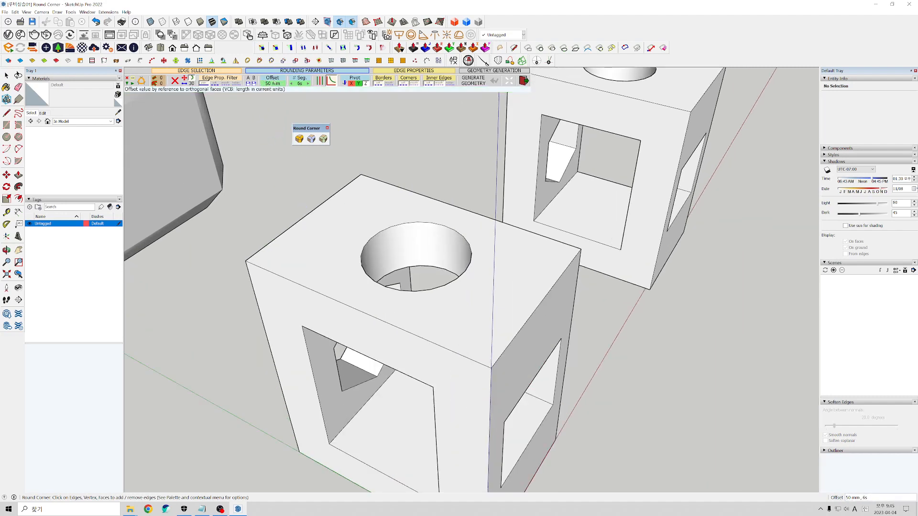
click(274, 83)
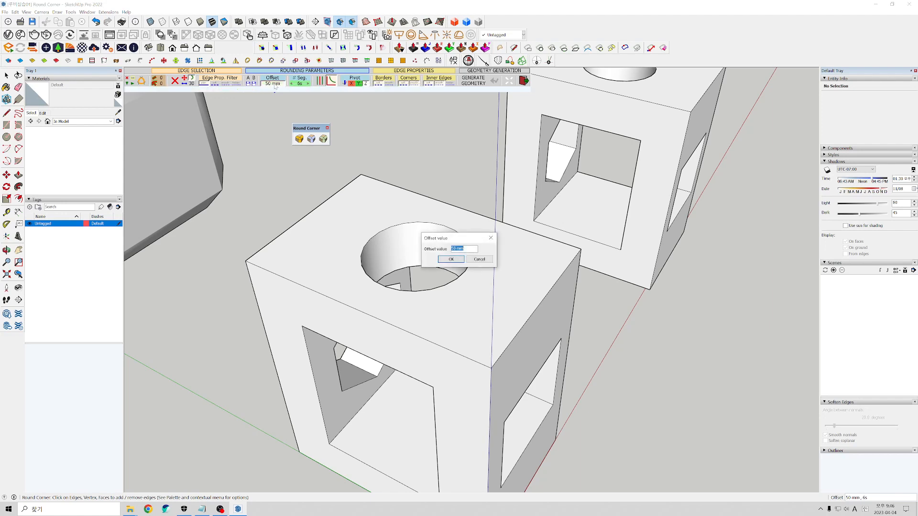
drag(465, 243, 443, 136)
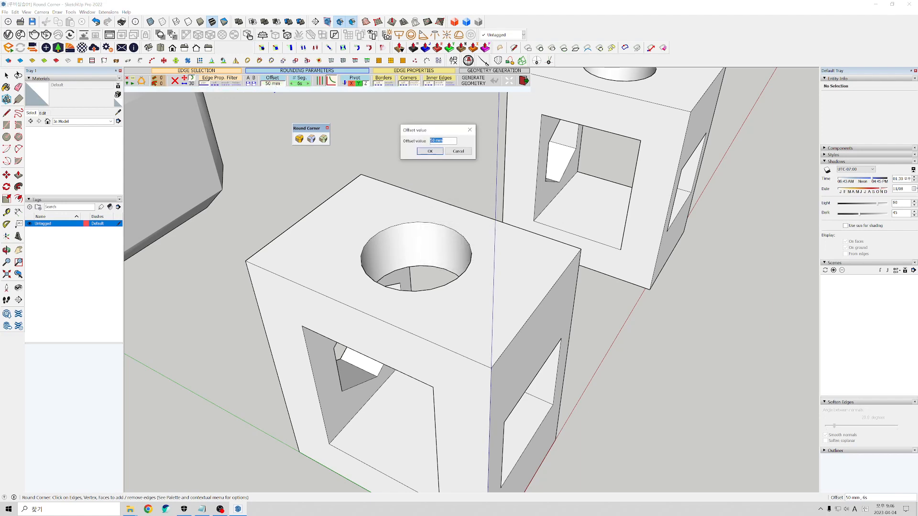
click(430, 151)
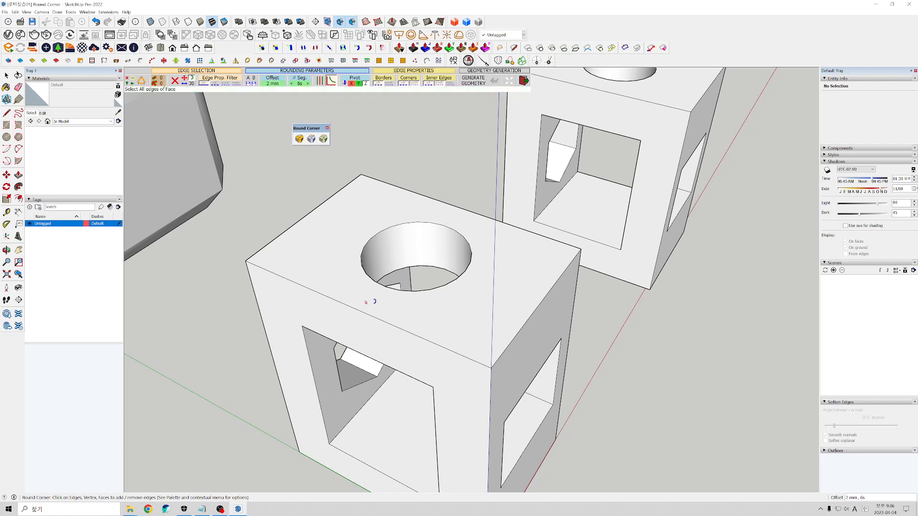
Select the nearer hollow box's top perimeter edges and circular hole rim, and round them at the 2 mm offset
click(351, 309)
click(270, 249)
click(421, 196)
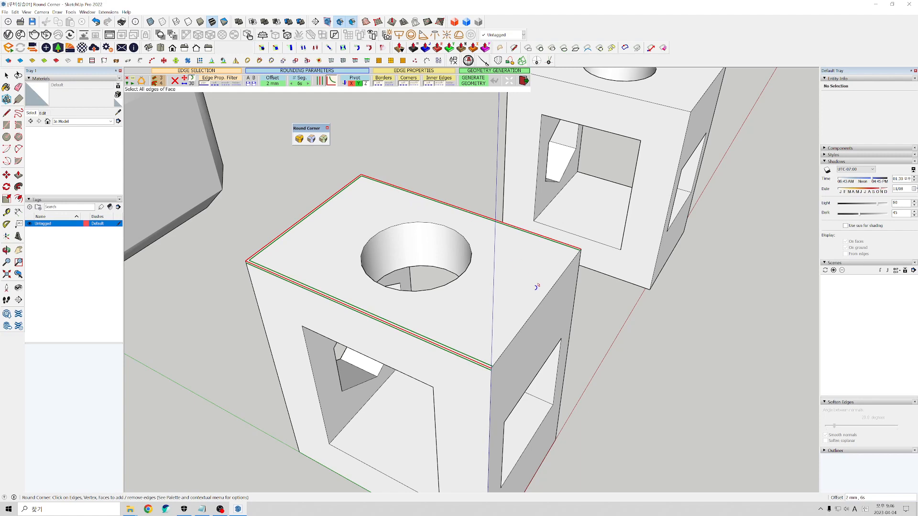
click(549, 297)
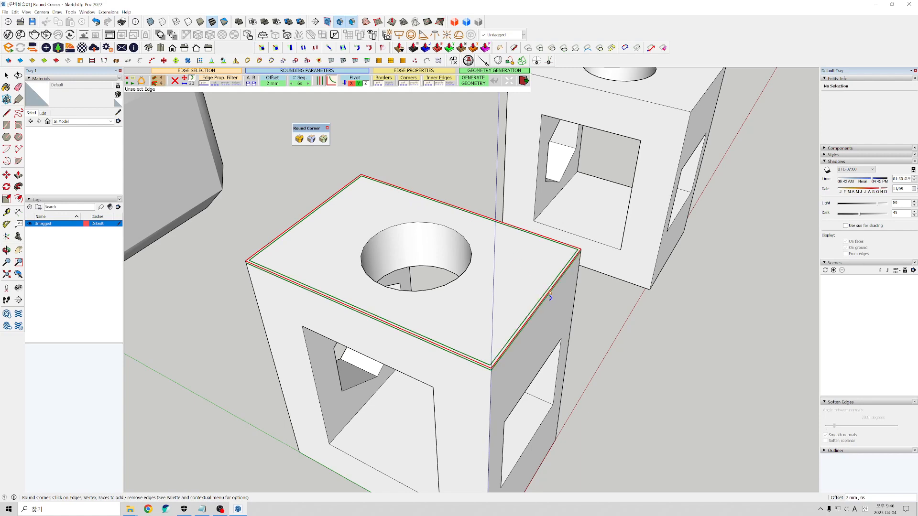
click(468, 276)
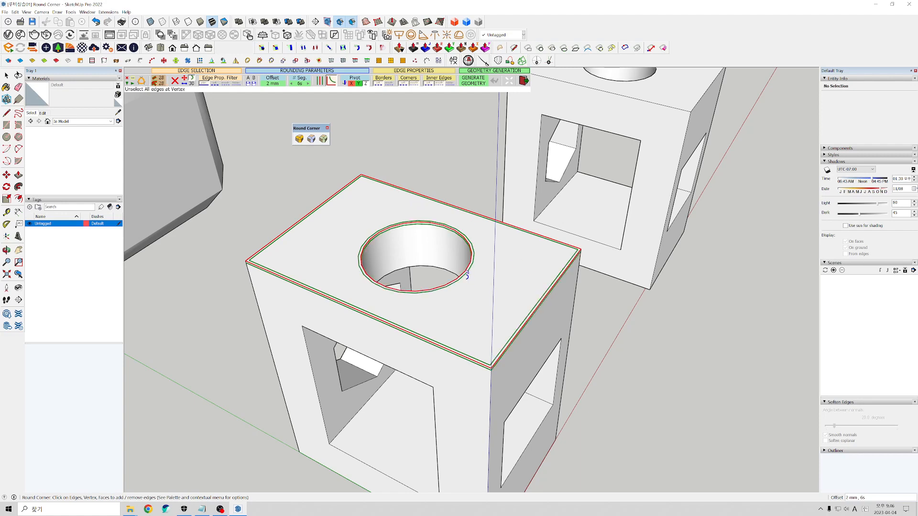
click(440, 163)
key(space)
Delete the face covering the circular hole in the nearer hollow box's top
middle_drag(298, 268, 387, 324)
click(432, 299)
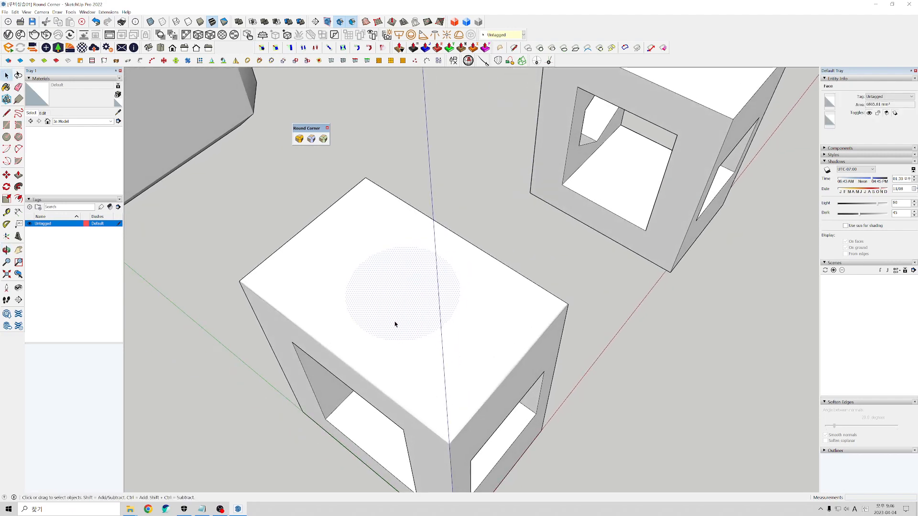
click(471, 196)
click(410, 287)
key(Delete)
Examine the rounded top edges and hole rim of the nearer hollow box from several angles
middle_drag(410, 288, 407, 209)
scroll(324, 283, up, 4)
scroll(408, 209, down, 4)
middle_drag(502, 200, 415, 267)
middle_drag(580, 156, 550, 179)
shift+middle_drag(550, 179, 463, 301)
scroll(482, 244, up, 5)
scroll(482, 246, down, 8)
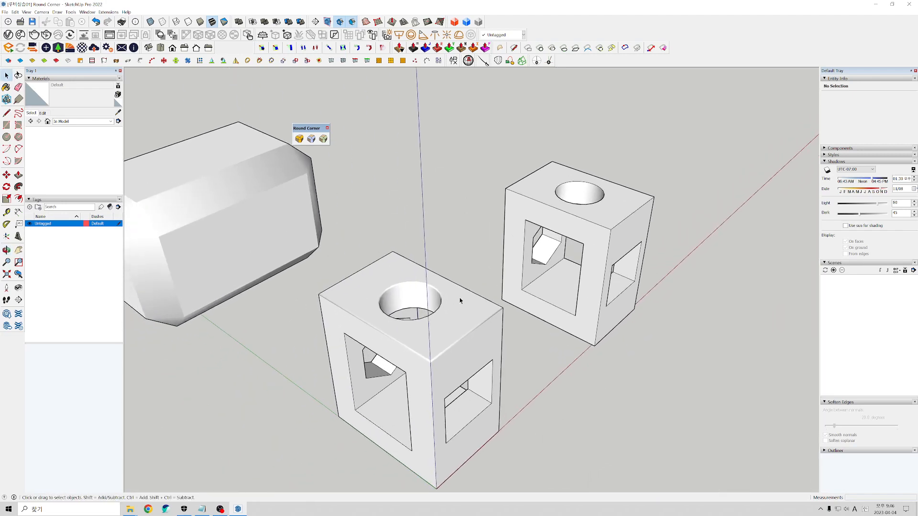
scroll(466, 258, up, 6)
middle_drag(468, 223, 454, 261)
Undo the hole-cover deletion and the top-edge rounding on the nearer hollow box
scroll(452, 263, down, 3)
scroll(452, 263, down, 2)
key(ctrl+z)
key(ctrl+z)
Select the entire nearer hollow box and round all its edges with Round Corner at a 2 mm offset
middle_drag(454, 295, 430, 271)
triple_click(441, 274)
scroll(430, 271, down, 1)
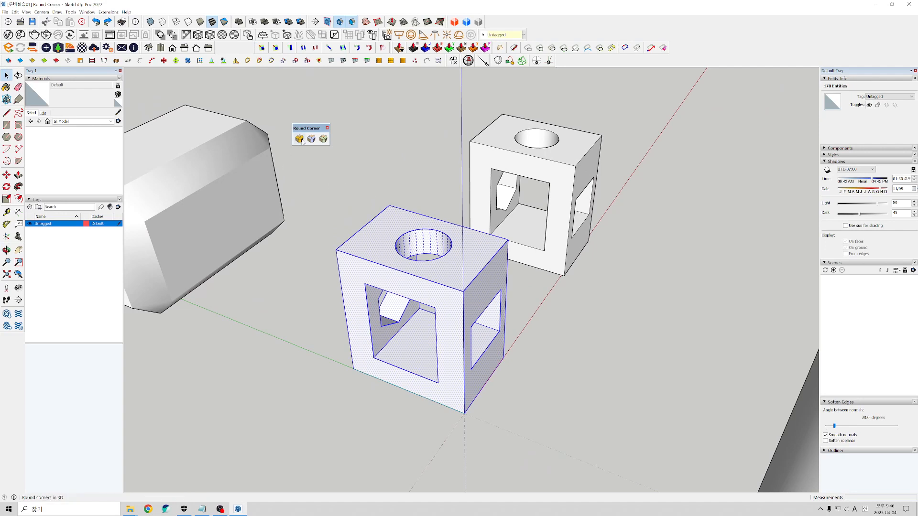
click(299, 139)
click(401, 158)
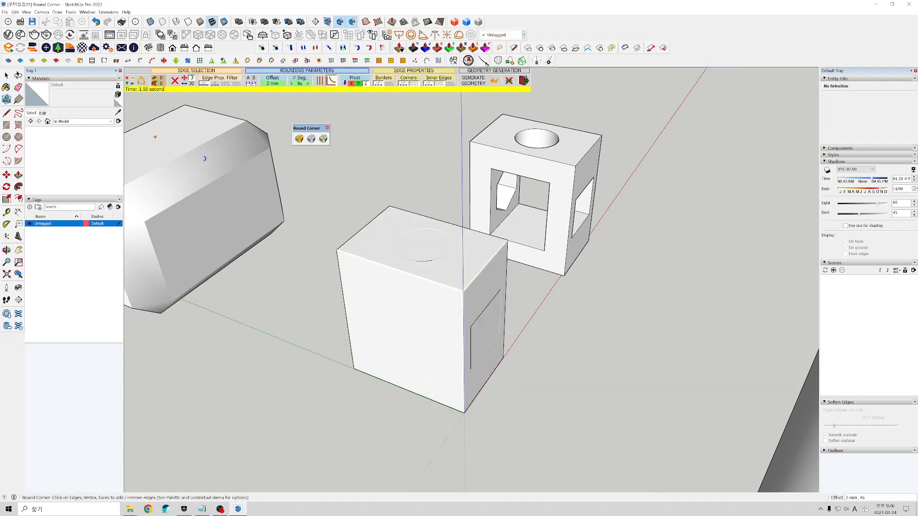
key(space)
Delete the faces covering the nearer box's circular top hole and its front and side window openings
middle_drag(443, 310, 419, 317)
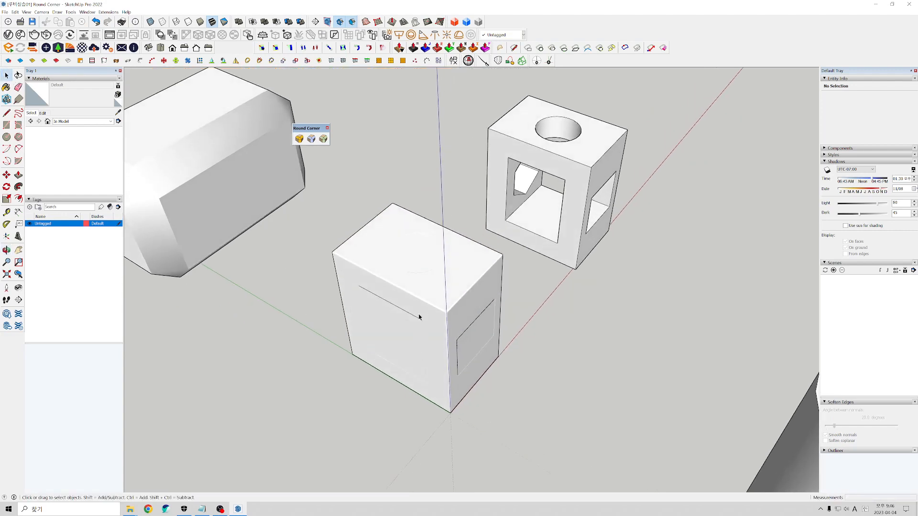
click(414, 261)
key(Delete)
click(389, 336)
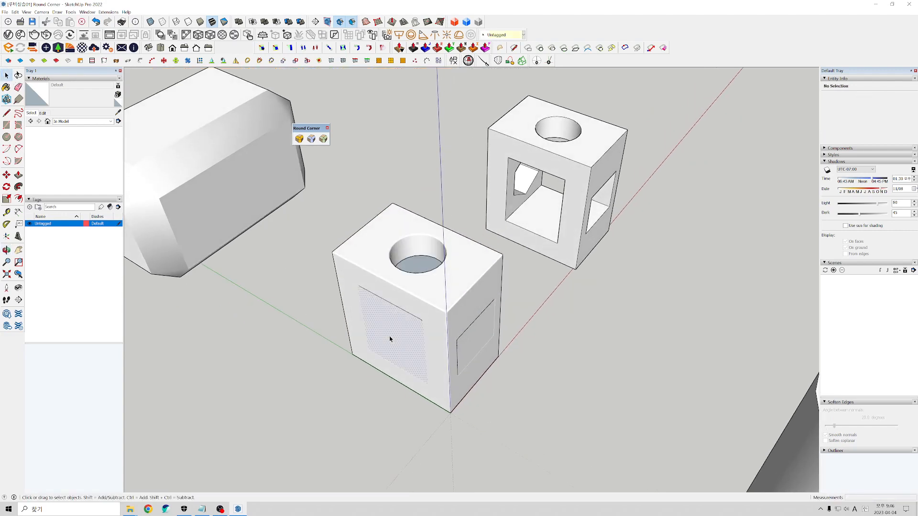
key(Delete)
middle_drag(476, 383, 429, 307)
click(468, 332)
key(Delete)
Inspect the rounded outer edges and opening edges of the nearer hollow box from several angles
middle_drag(467, 331, 382, 283)
middle_drag(457, 302, 426, 223)
scroll(423, 294, up, 4)
scroll(431, 229, down, 1)
middle_drag(468, 243, 449, 291)
scroll(452, 287, down, 1)
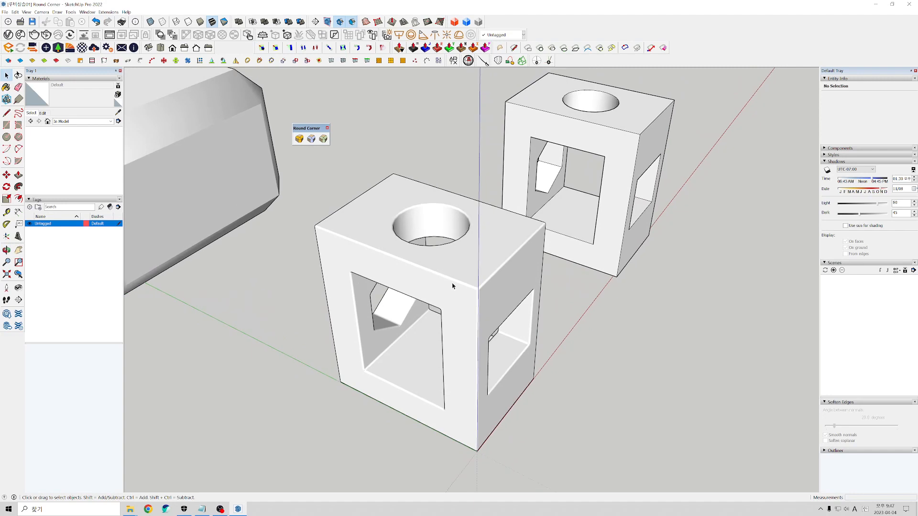
scroll(468, 294, up, 2)
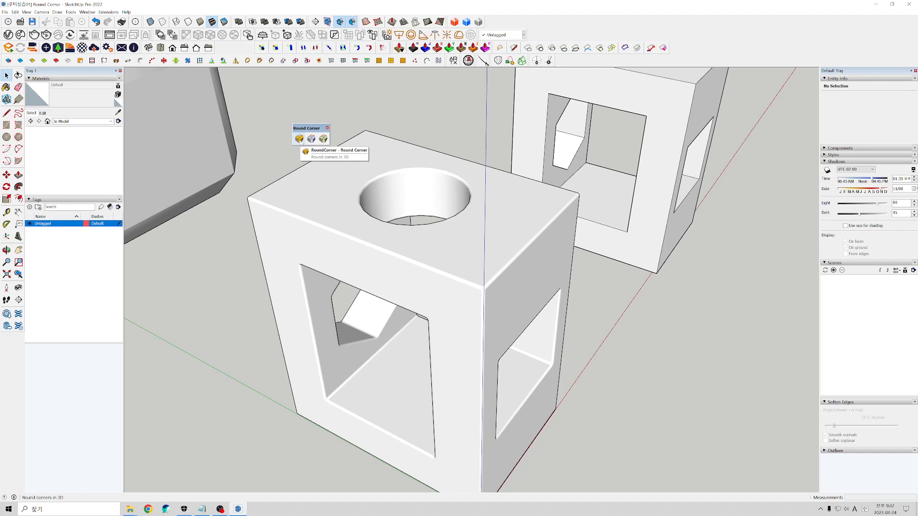
Start Bevel for the farther hollow box and set the offset to 1.5 mm
scroll(318, 183, down, 3)
middle_drag(318, 183, 365, 404)
shift+middle_drag(529, 262, 390, 310)
scroll(372, 351, up, 3)
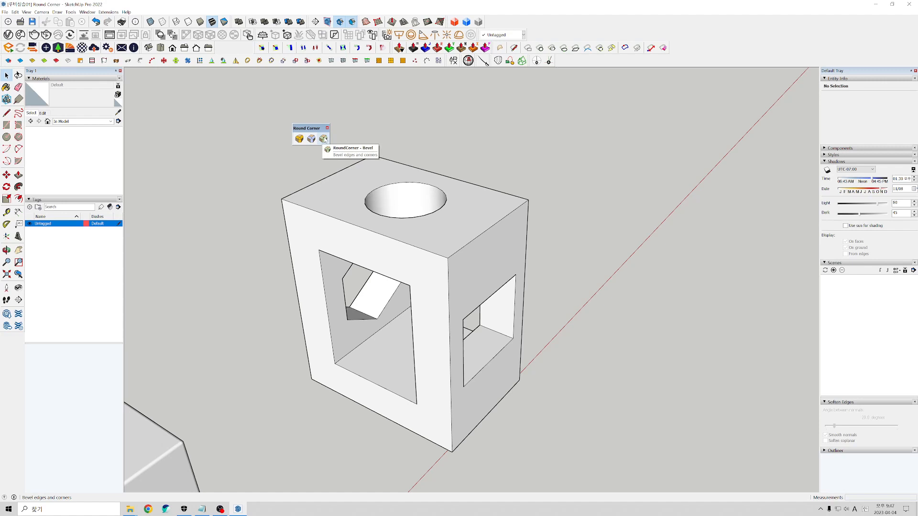
click(325, 139)
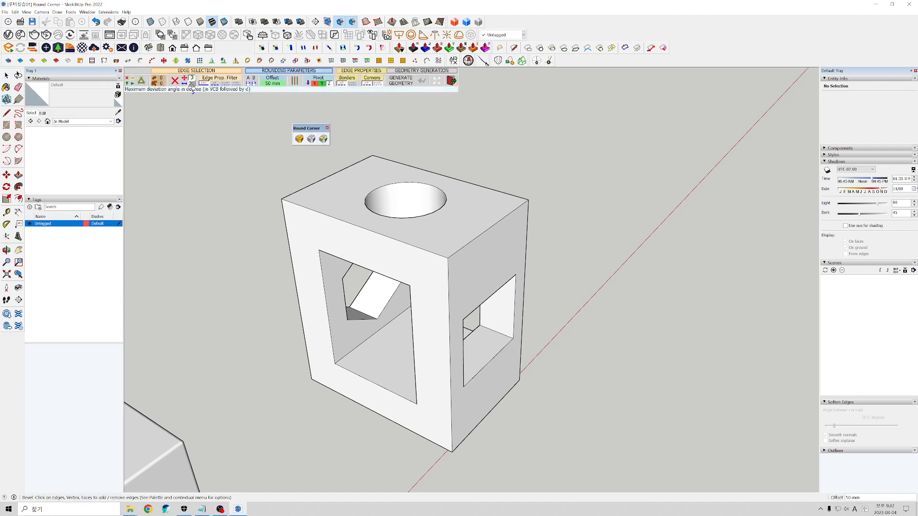
click(271, 80)
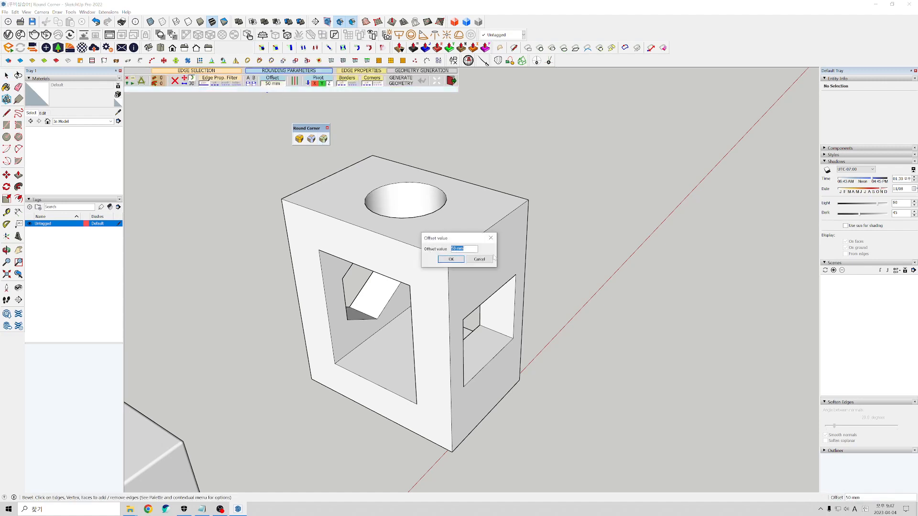
text(1.5)
click(459, 261)
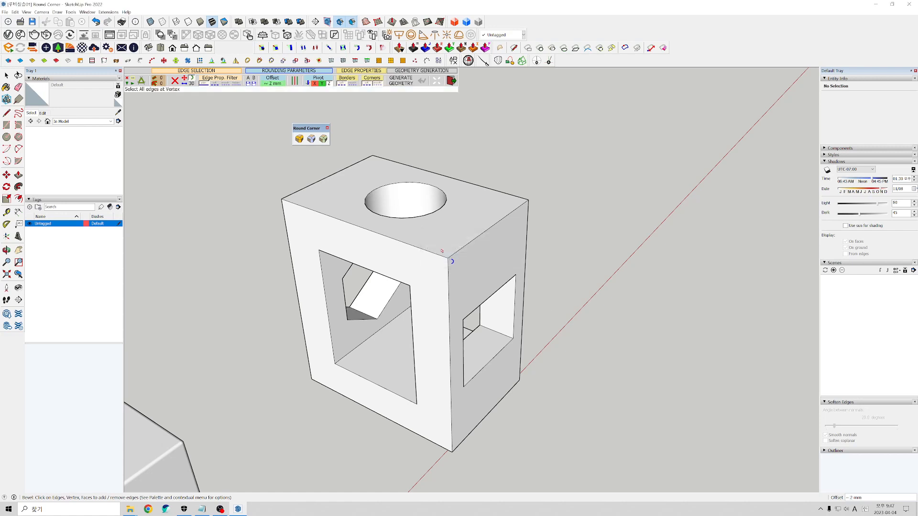
click(433, 257)
middle_drag(436, 261, 454, 300)
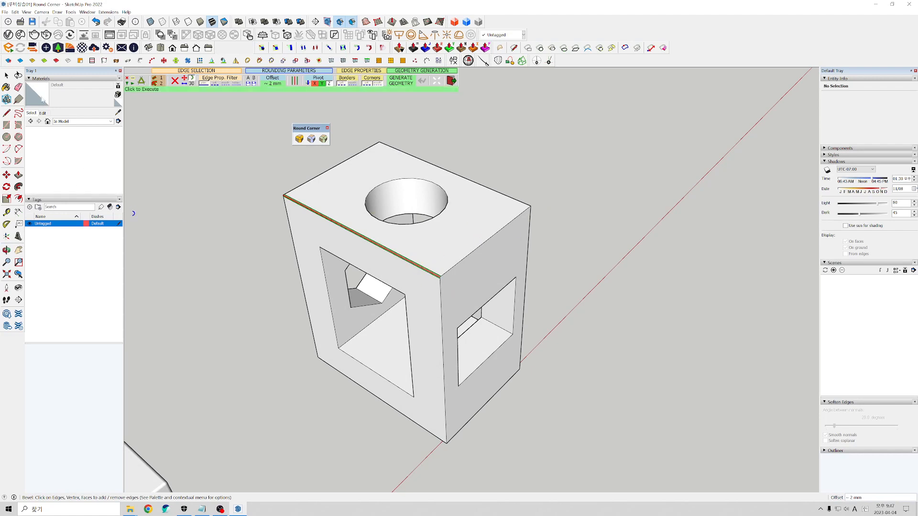
key(space)
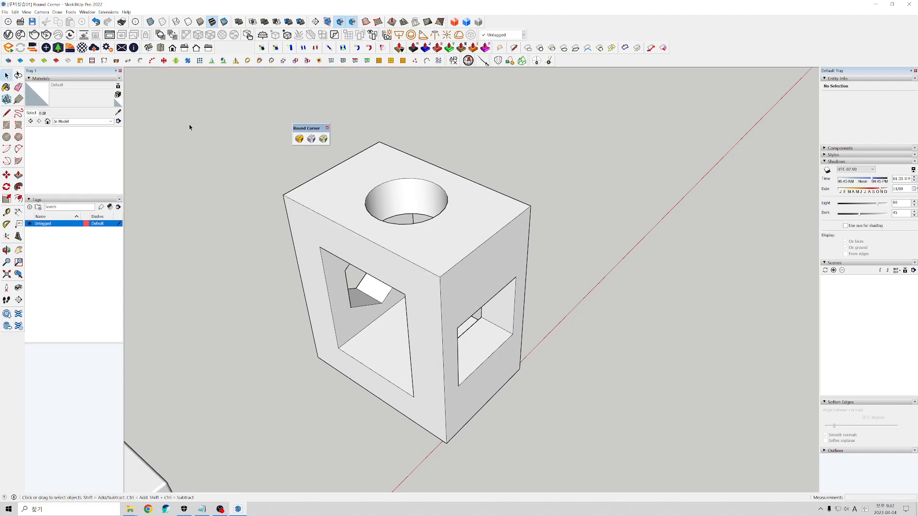
Select the entire farther hollow box and bevel all its edges
triple_click(416, 253)
click(324, 139)
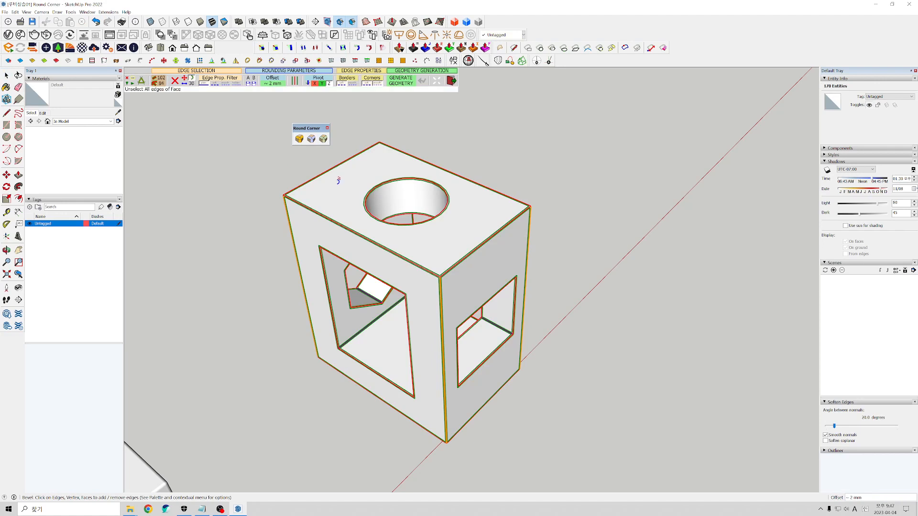
key(Return)
key(space)
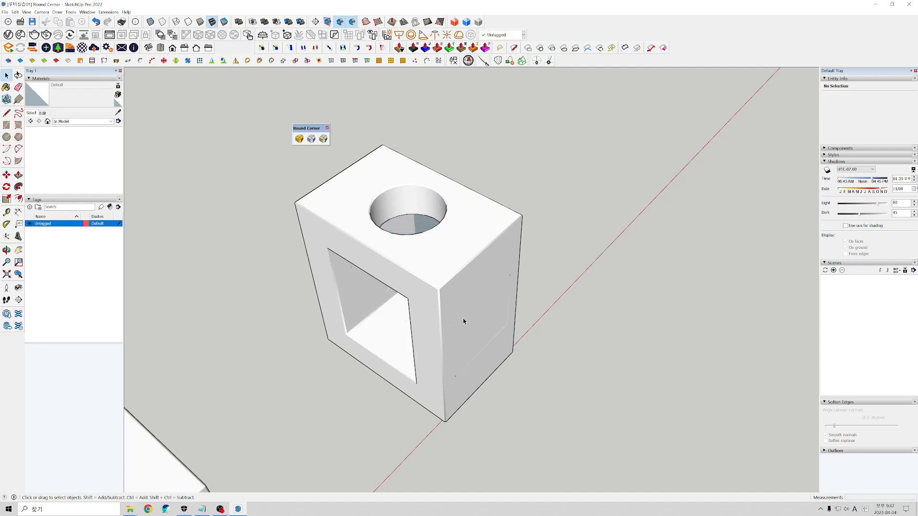
Inspect the beveled hollow box's openings and edges from several sides, comparing it with the rounded box
middle_drag(467, 321, 482, 190)
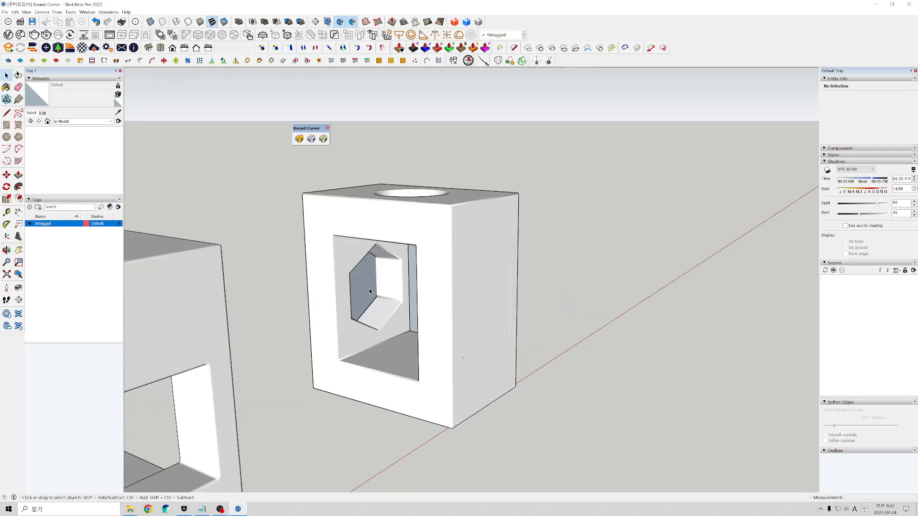
middle_drag(369, 288, 434, 296)
key(space)
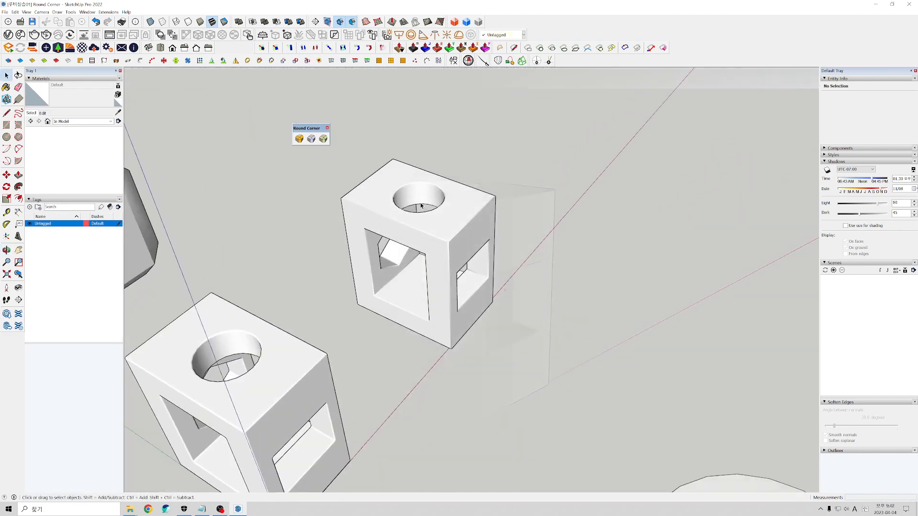
scroll(433, 229, down, 10)
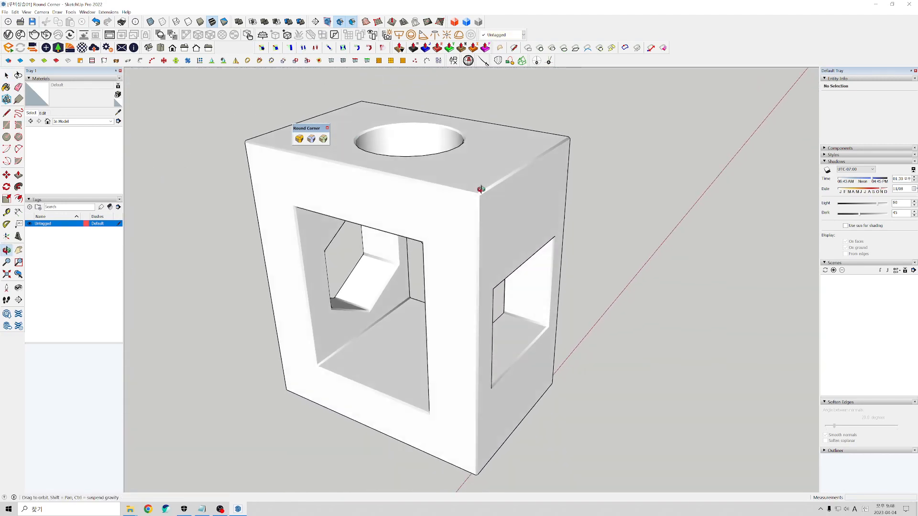
drag(481, 190, 488, 269)
key(space)
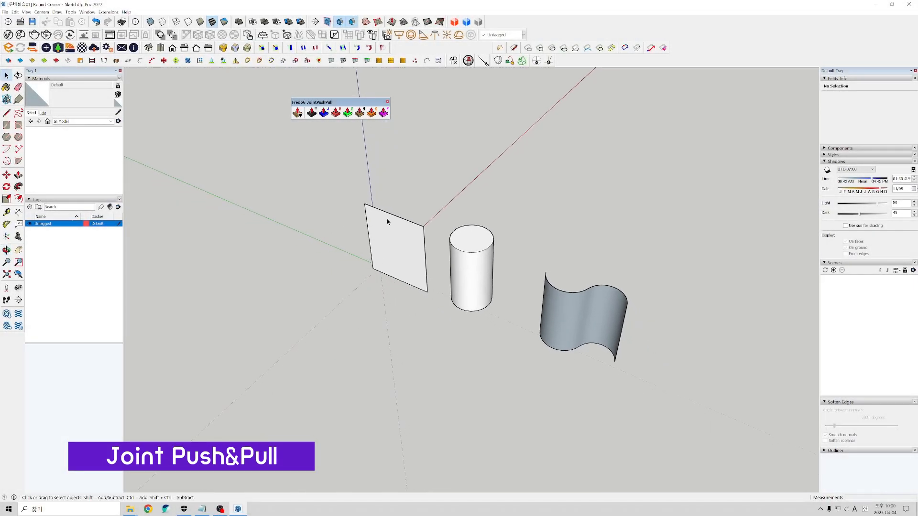
Pull the vertical rectangle out into a box about 204 mm deep with Push/Pull
scroll(385, 223, up, 2)
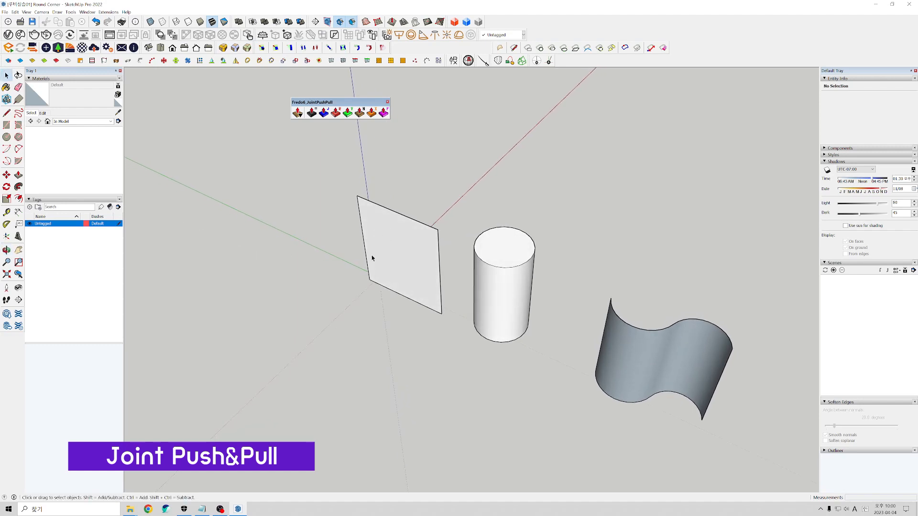
click(19, 174)
click(383, 245)
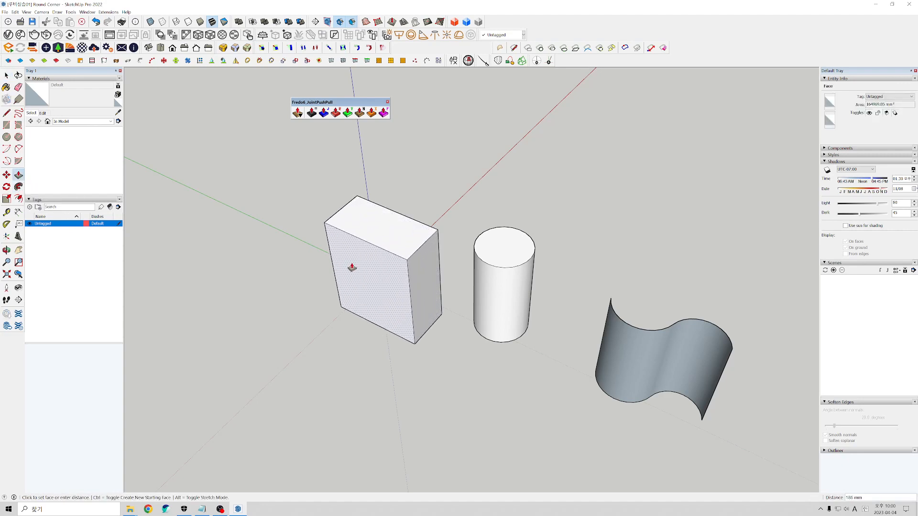
Raise the cylinder's top face by about 61 mm with Push/Pull
middle_drag(451, 277, 406, 285)
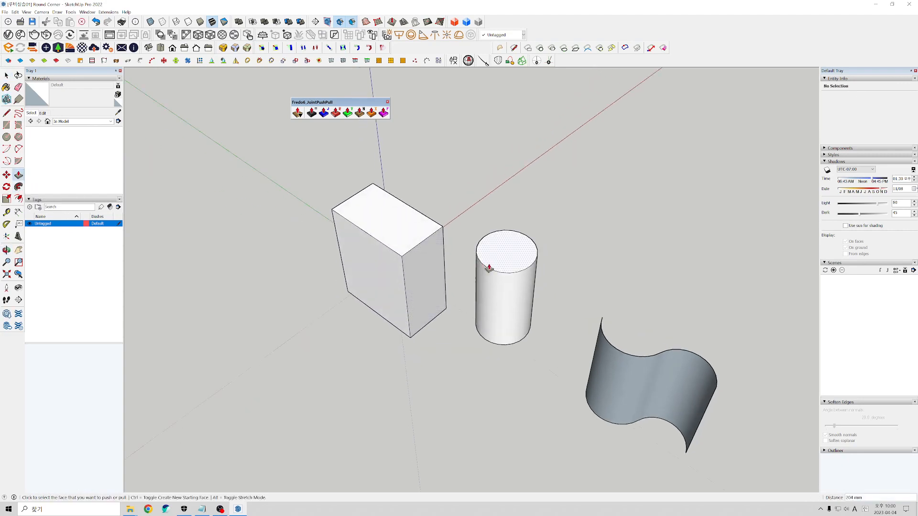
middle_drag(488, 268, 518, 253)
click(518, 253)
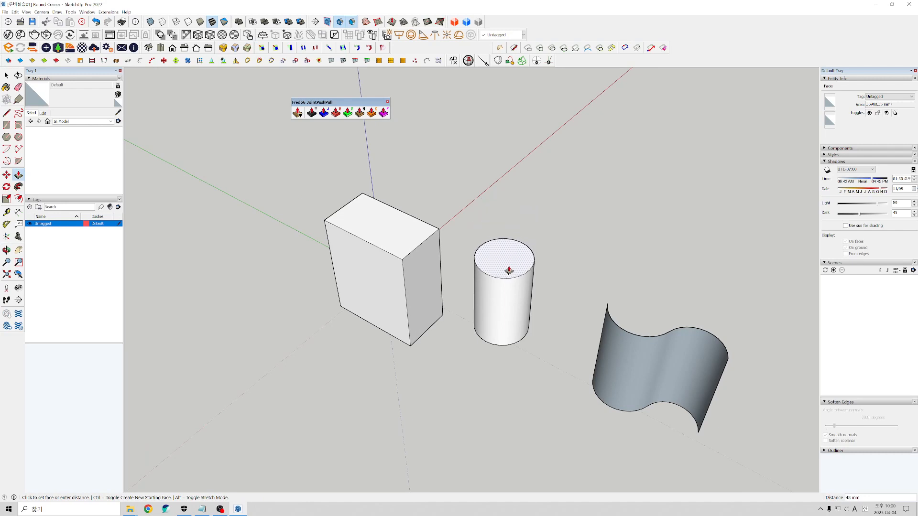
click(510, 251)
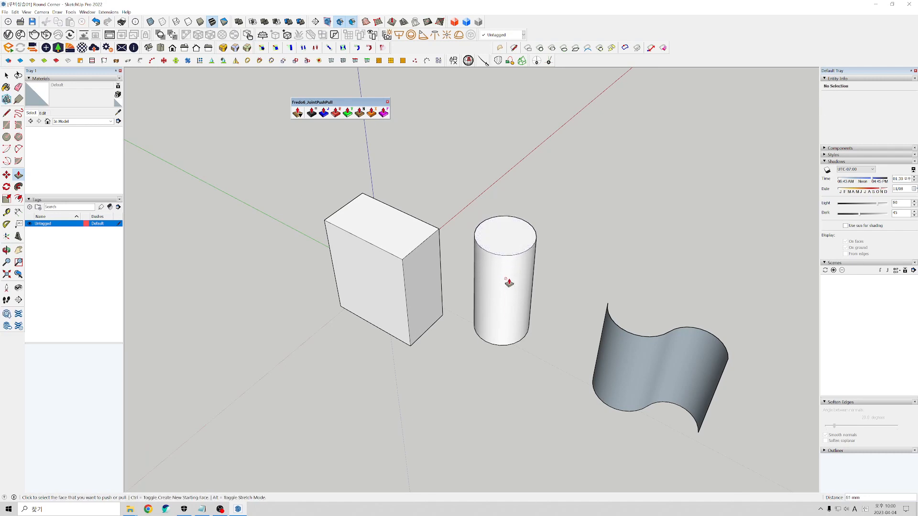
Try the standard Push/Pull on the wavy curved surface, and leave the tool
scroll(509, 283, up, 2)
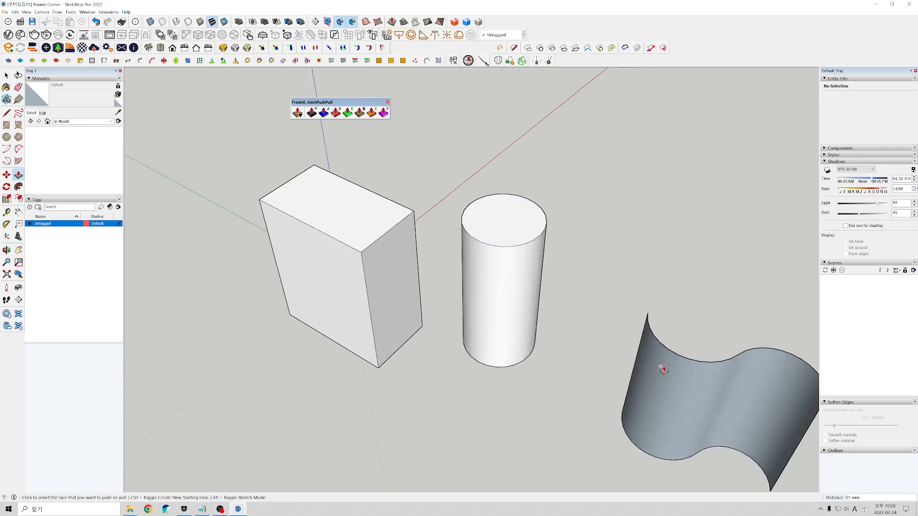
scroll(578, 338, down, 2)
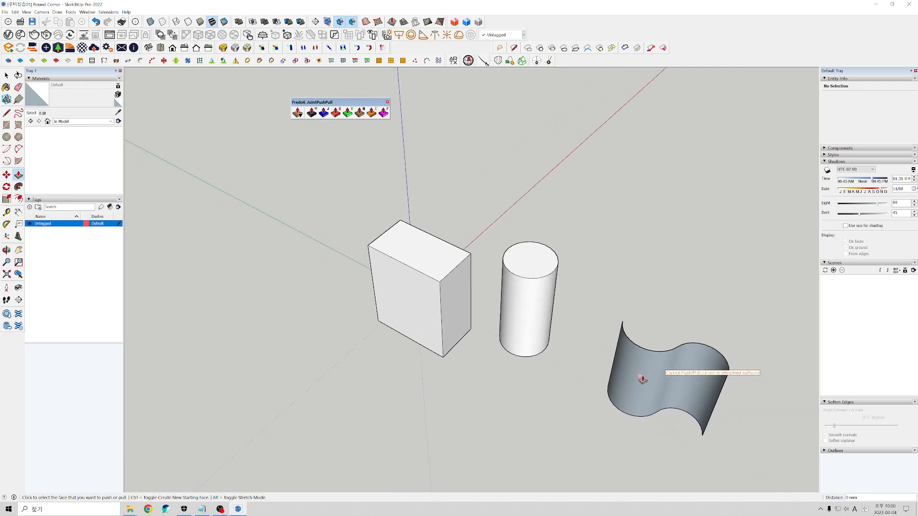
middle_drag(664, 378, 577, 364)
scroll(577, 362, up, 2)
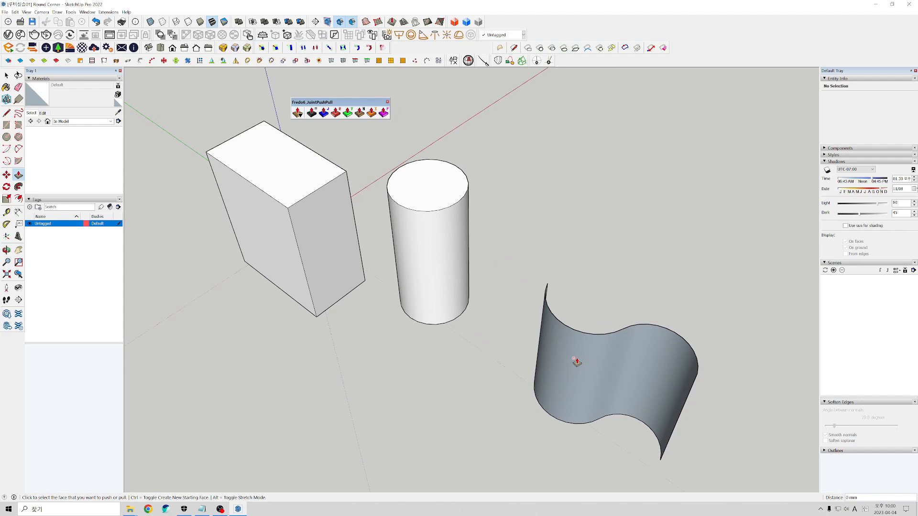
scroll(583, 359, down, 3)
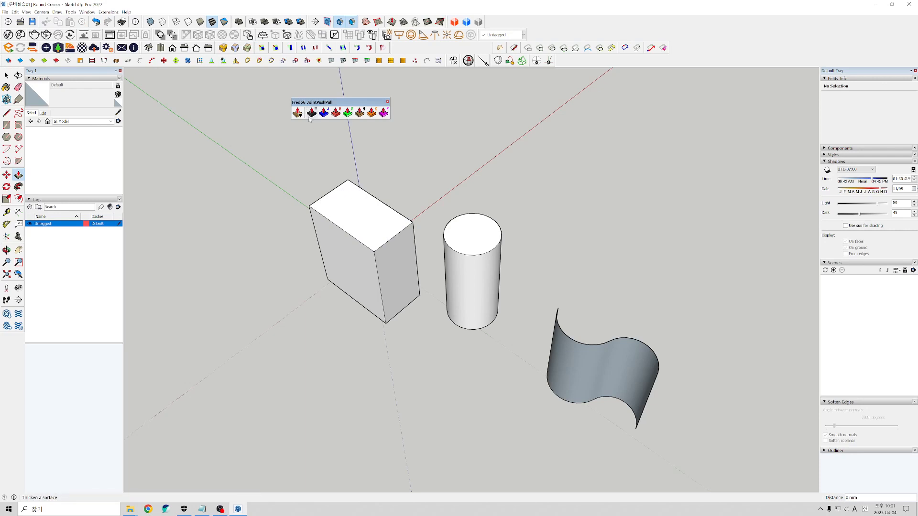
key(space)
Delete the whole box beside the cylinder
middle_drag(309, 176, 349, 228)
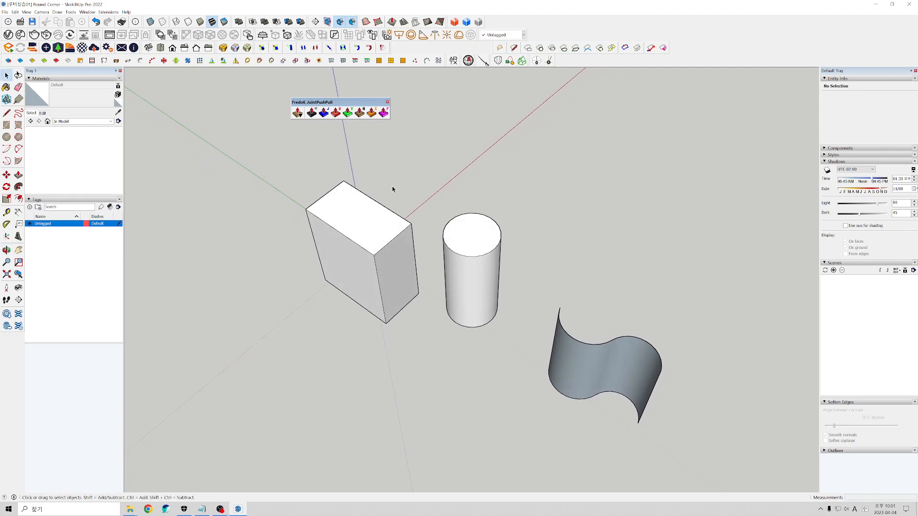
triple_click(369, 215)
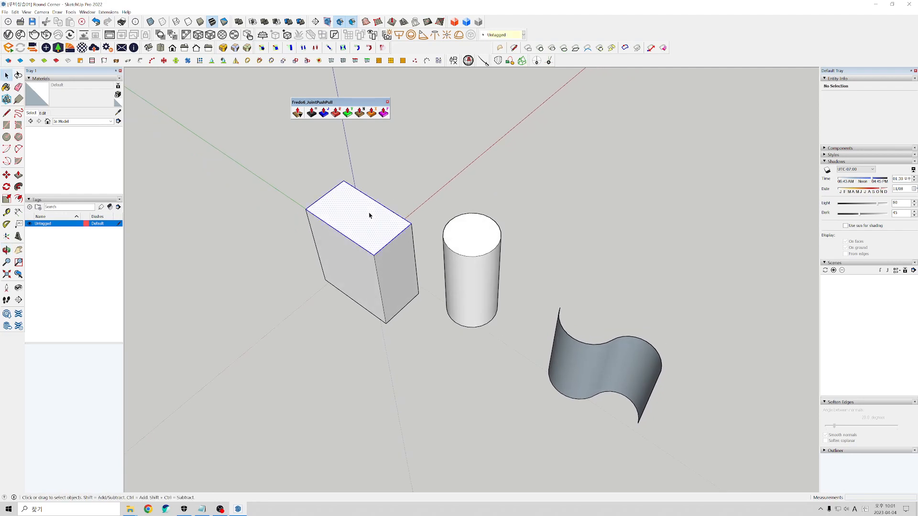
key(Delete)
middle_drag(341, 192, 350, 231)
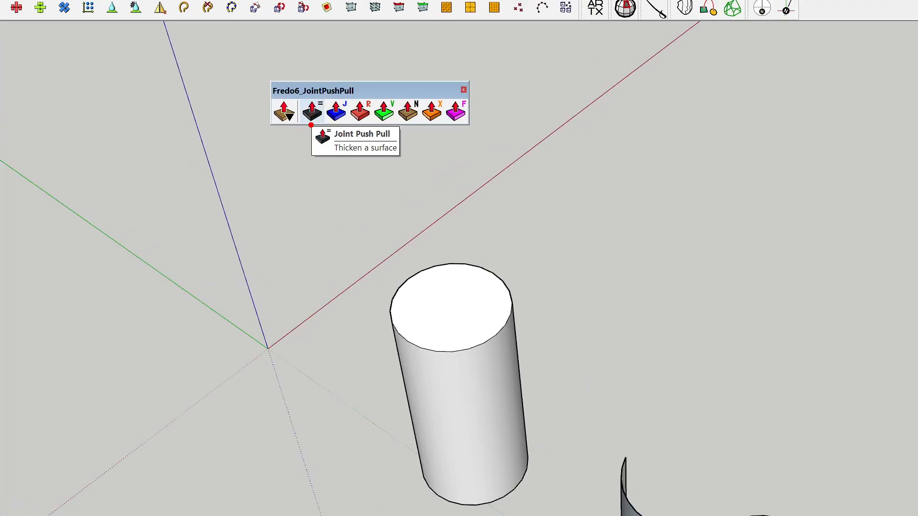
Thicken the cylinder's curved side outward with the black Thicken version of Joint Push Pull
drag(305, 136, 301, 157)
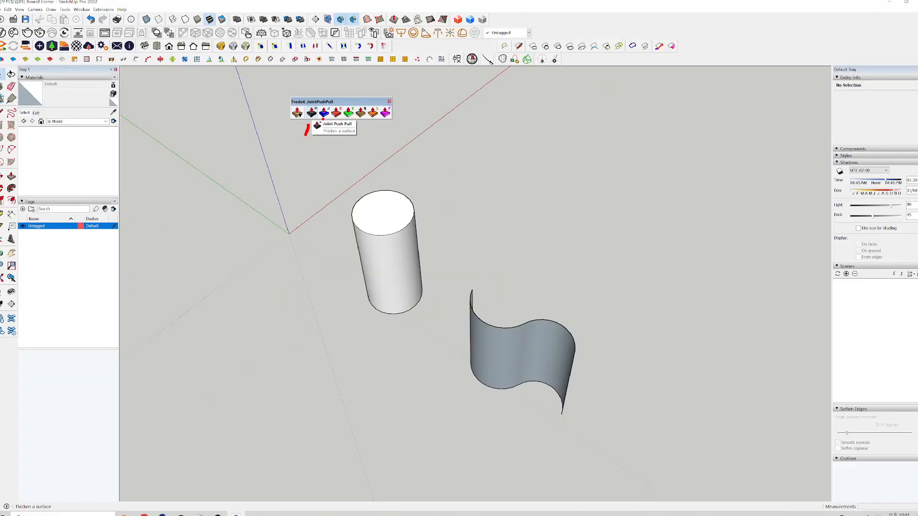
click(311, 112)
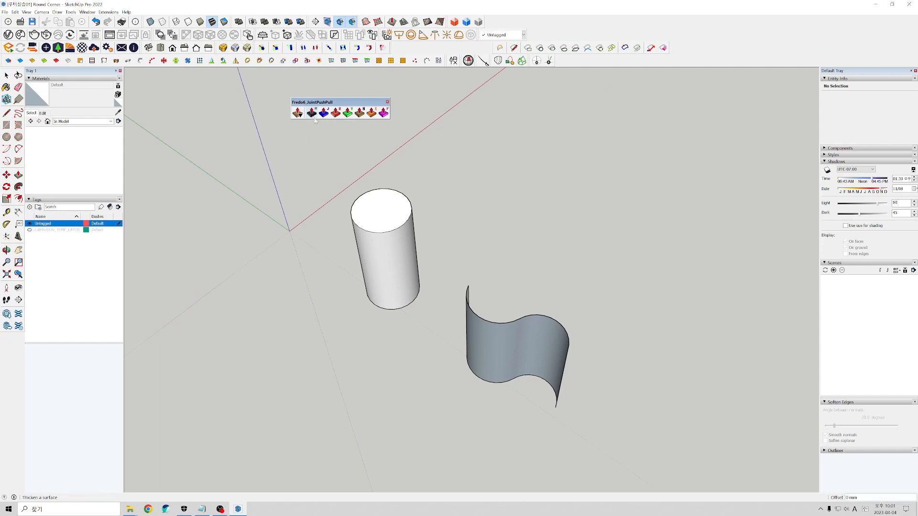
click(394, 259)
click(392, 262)
middle_drag(303, 291, 335, 306)
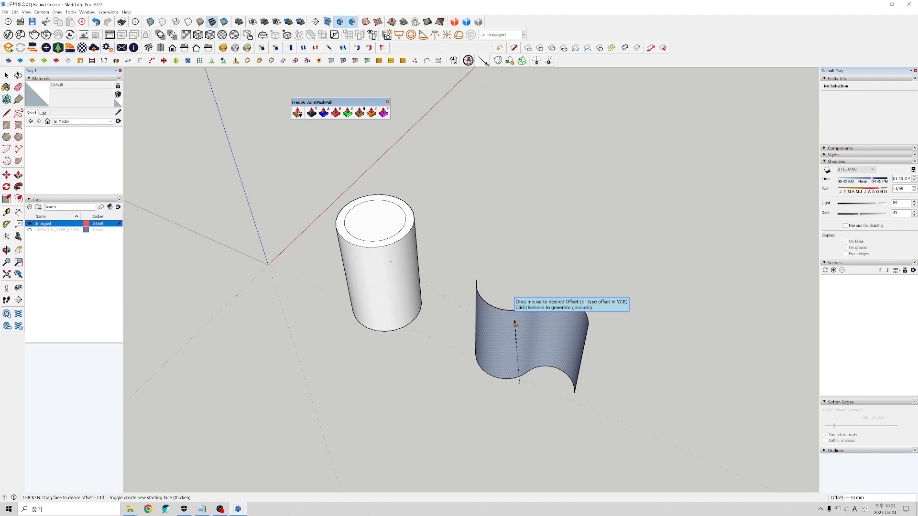
Thicken the wavy surface by about 33 mm, and undo the thickening of both shapes
click(506, 318)
click(545, 323)
mouse_move(545, 323)
middle_down()
mouse_move(438, 359)
mouse_move(428, 353)
mouse_move(496, 324)
mouse_move(514, 349)
mouse_move(495, 326)
middle_up()
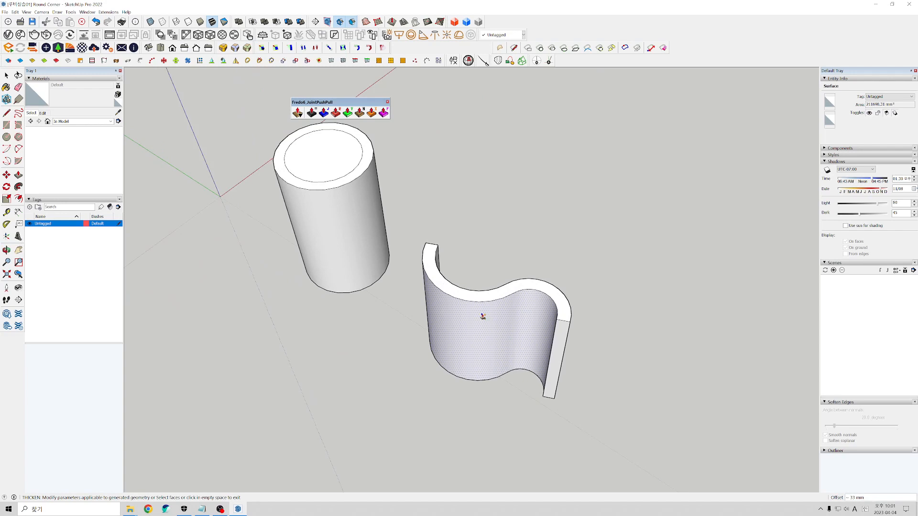
key(ctrl+z)
key(ctrl+z)
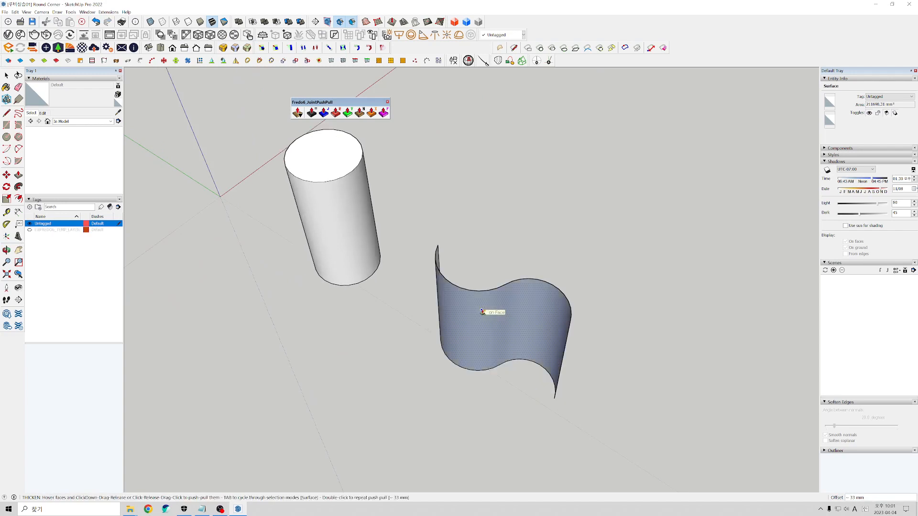
Offset the wavy surface by 30 mm with the blue Joint Push Pull tool
click(324, 115)
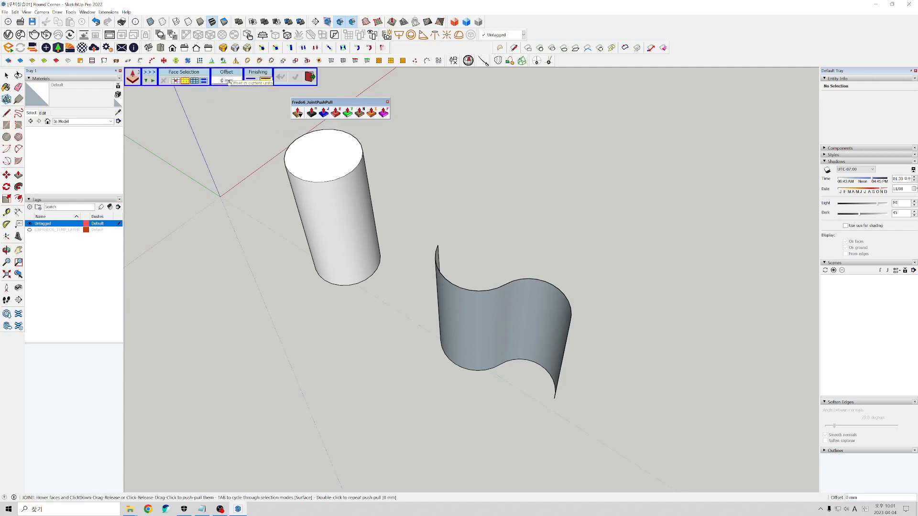
click(454, 311)
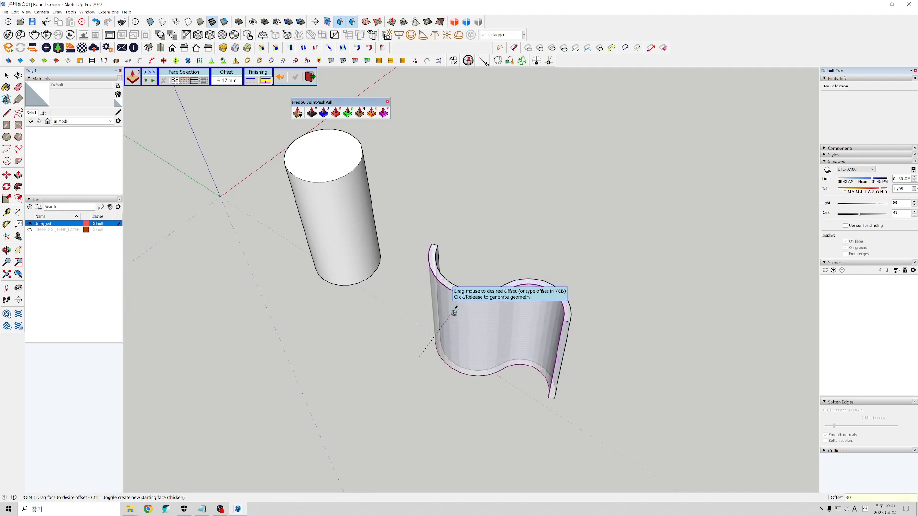
key(Return)
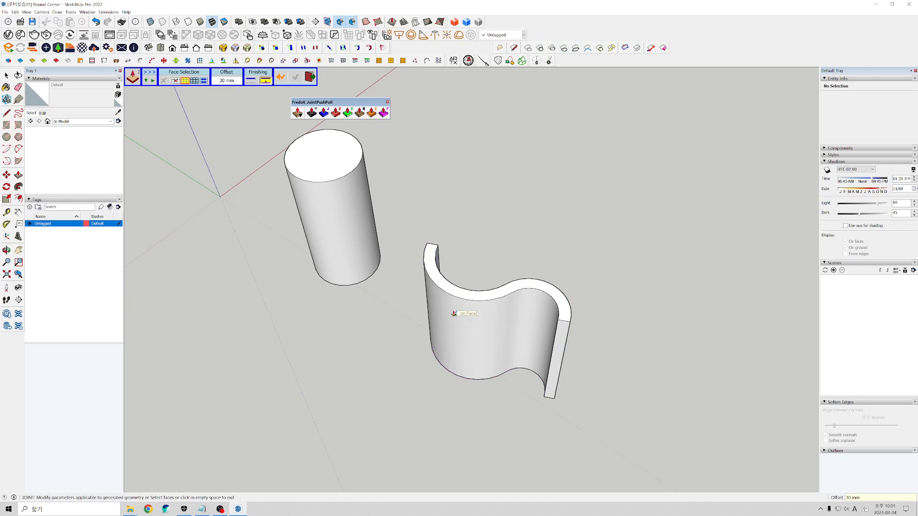
Offset the cylinder's curved side outward by 30 mm with Joint Push Pull
click(349, 206)
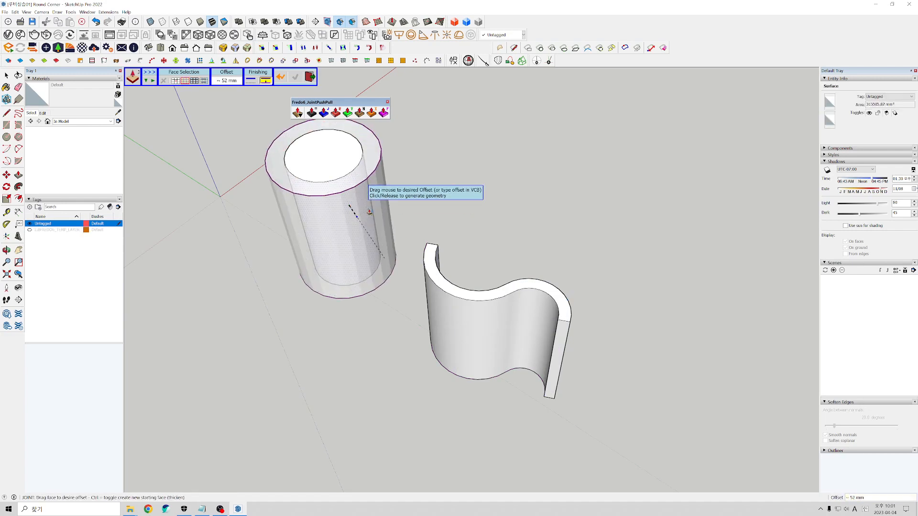
key(Return)
scroll(388, 241, down, 3)
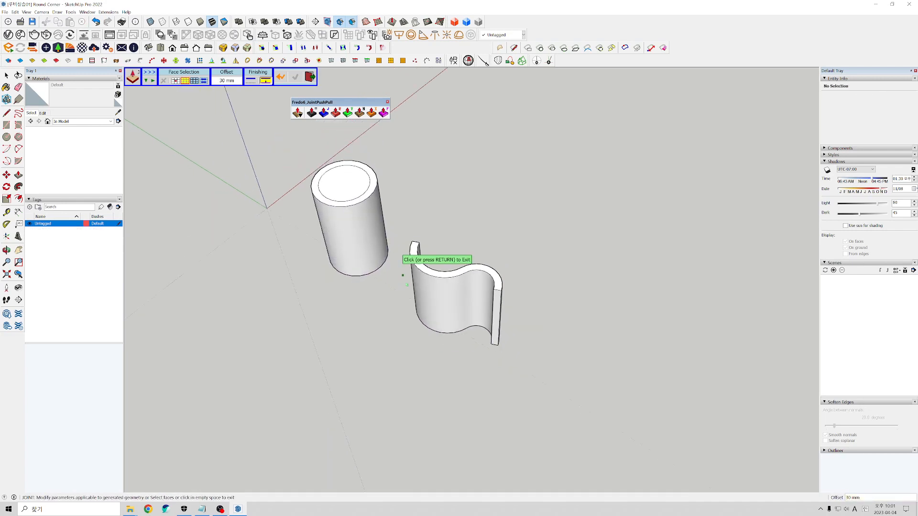
scroll(356, 165, up, 3)
scroll(370, 193, up, 3)
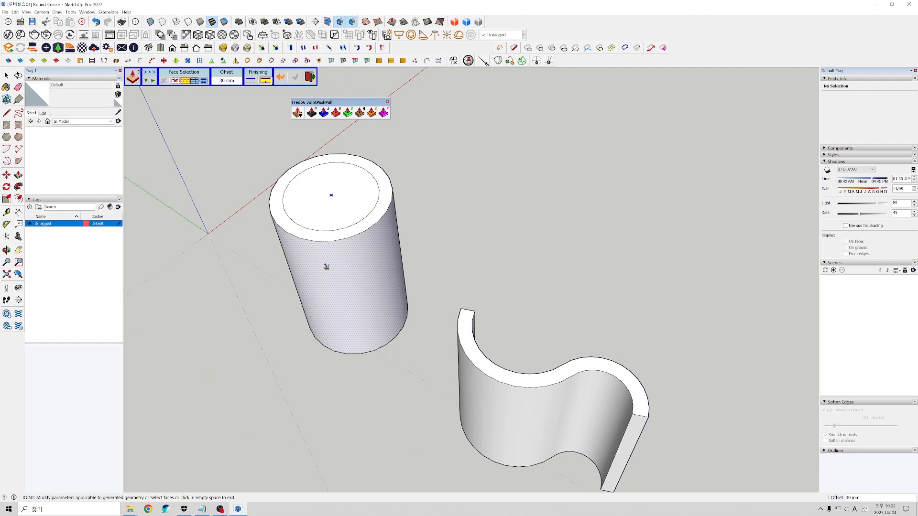
Undo both 30 mm offsets and offset the cylinder's curved side outward by 50 mm instead
key(ctrl+z)
key(ctrl+z)
click(350, 256)
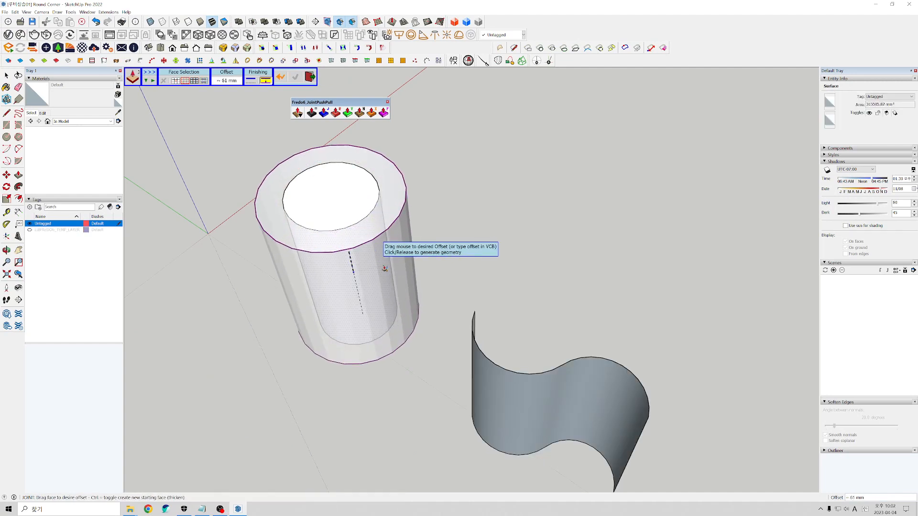
text(50)
key(Return)
scroll(390, 268, down, 2)
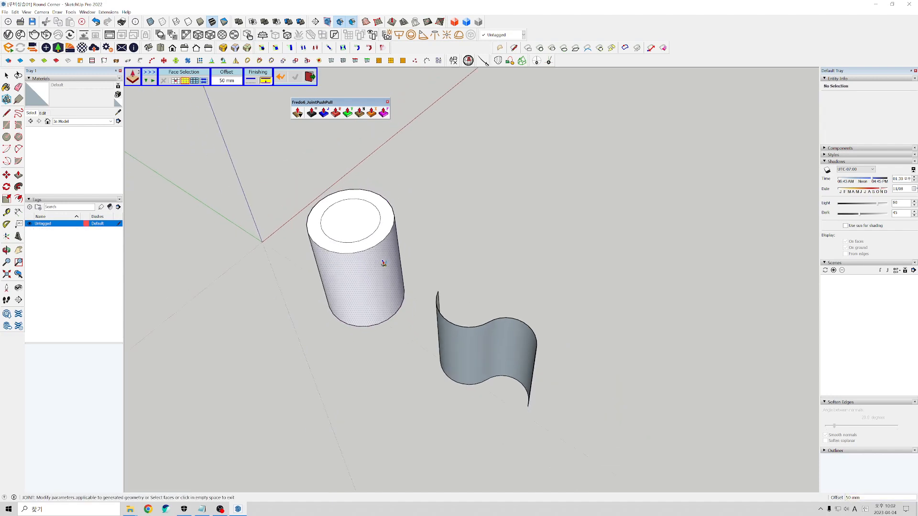
Offset the wavy surface by 10 mm with Joint Push Pull
click(464, 350)
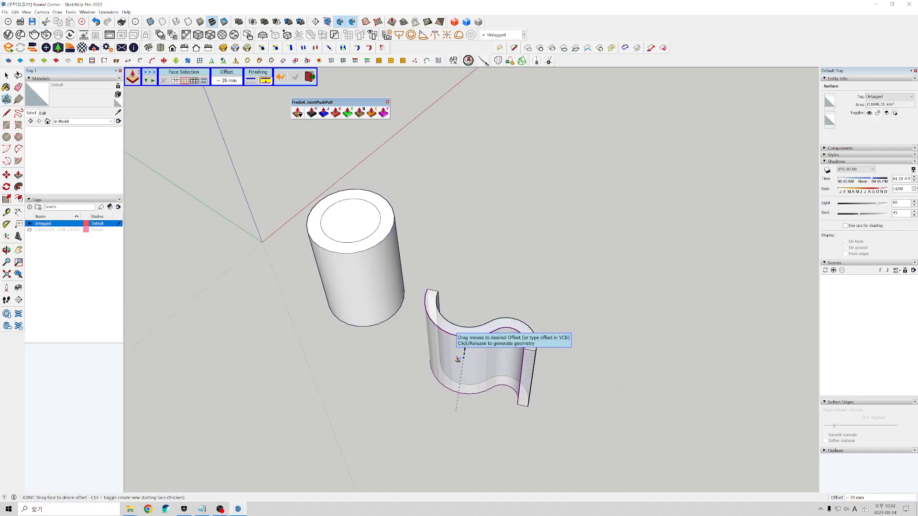
key(o)
drag(459, 363, 356, 374)
middle_drag(356, 374, 502, 337)
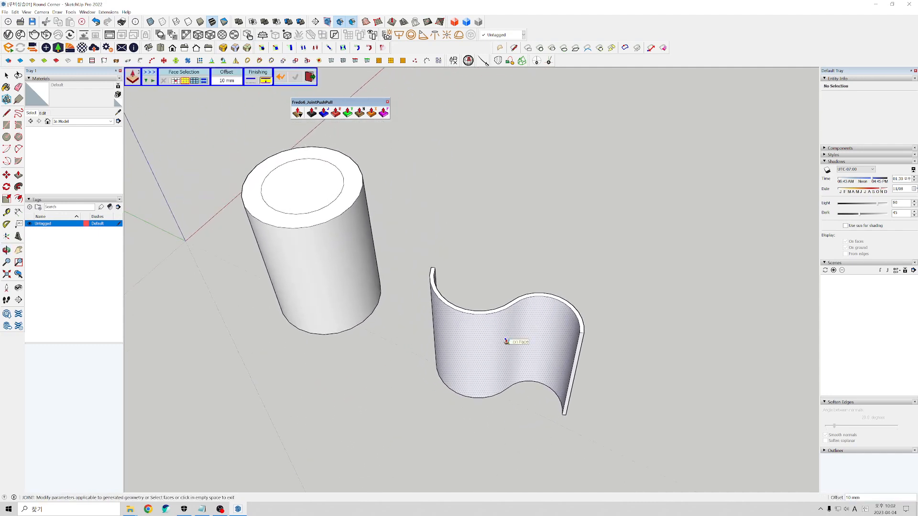
scroll(502, 342, down, 1)
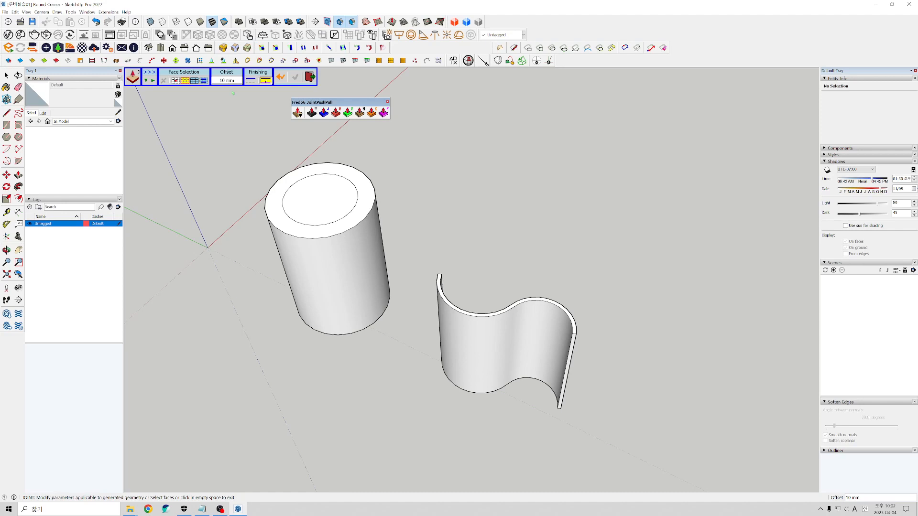
Undo the cylinder and wavy surface offsets, and offset the wavy surface by about 30 mm
click(354, 242)
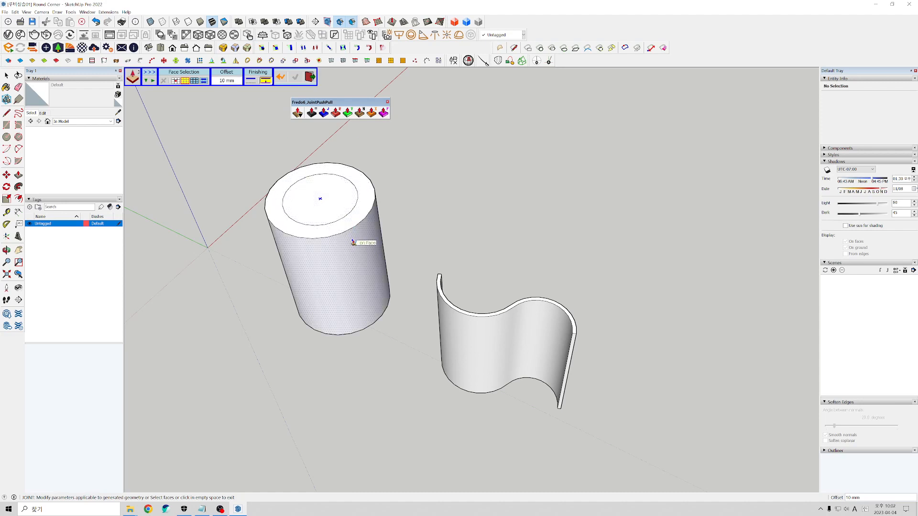
key(ctrl+z)
key(ctrl+z)
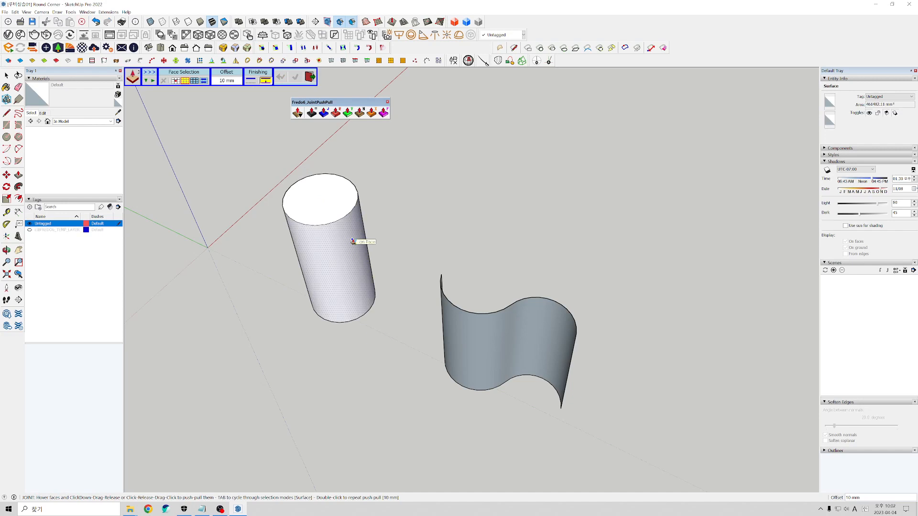
mouse_move(424, 299)
middle_down()
mouse_move(379, 322)
mouse_move(437, 318)
middle_up()
drag(439, 319, 432, 324)
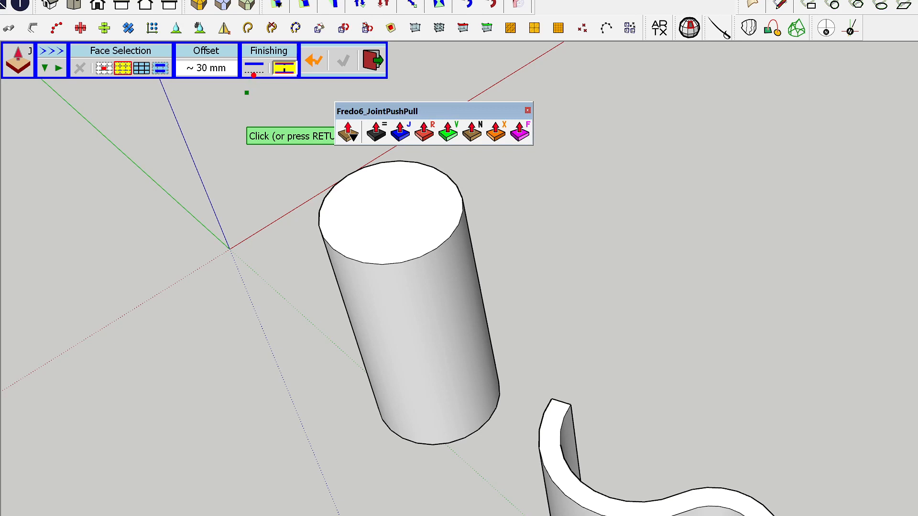
drag(246, 99, 279, 77)
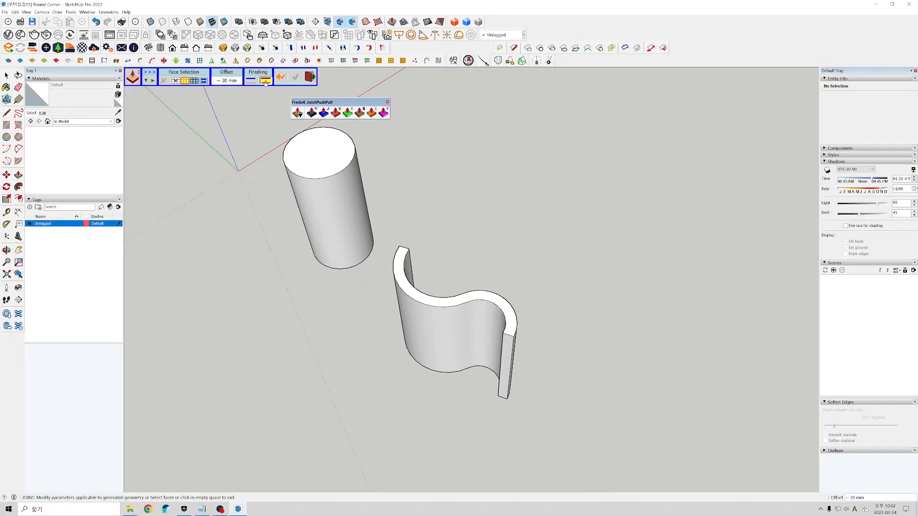
Switch the wavy offset's Finishing option to remove the original face, and set it back to a closed thickened wall
middle_drag(445, 380, 424, 241)
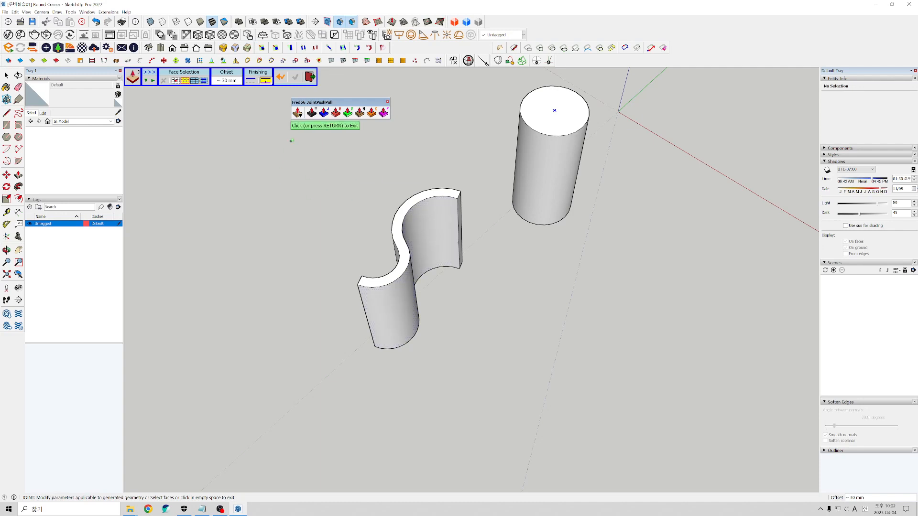
click(251, 80)
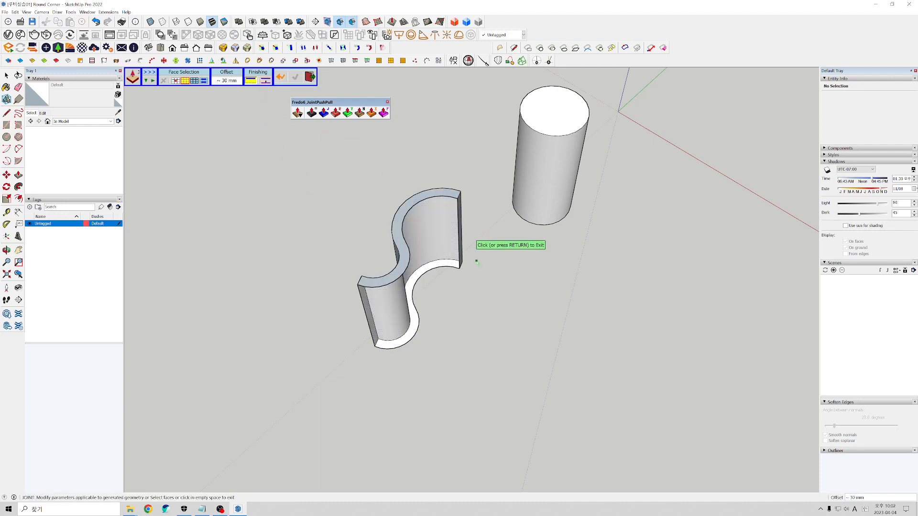
scroll(442, 267, up, 3)
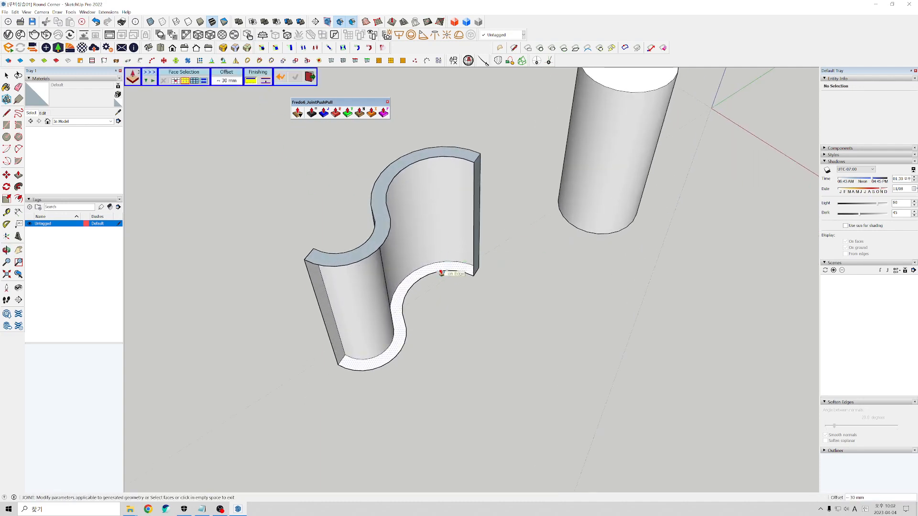
click(445, 280)
middle_drag(446, 281, 363, 313)
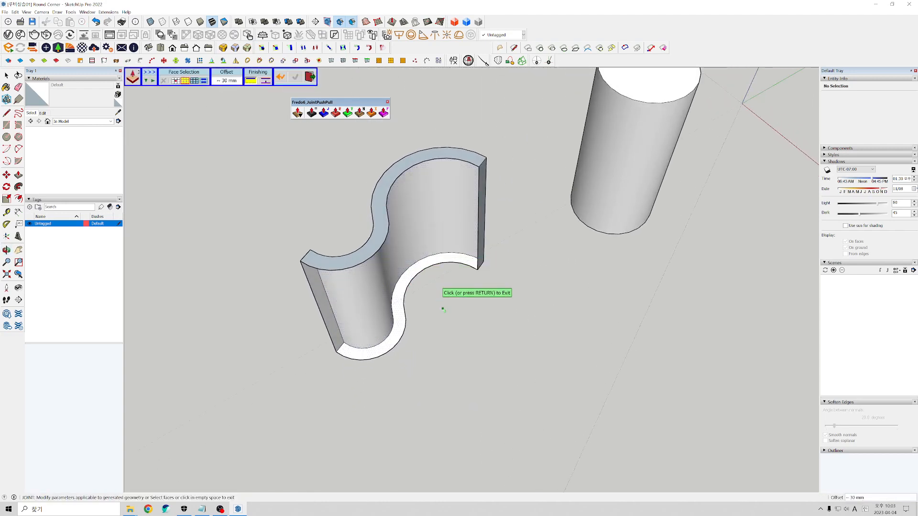
click(270, 83)
middle_drag(373, 216, 344, 230)
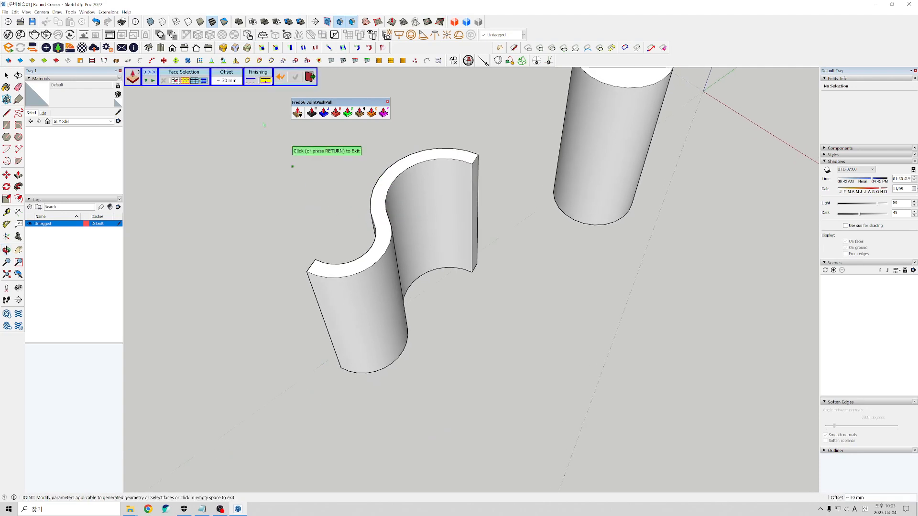
Set the wavy offset's Finishing to remove the original face again, and undo the offset after leaving the tool
click(252, 84)
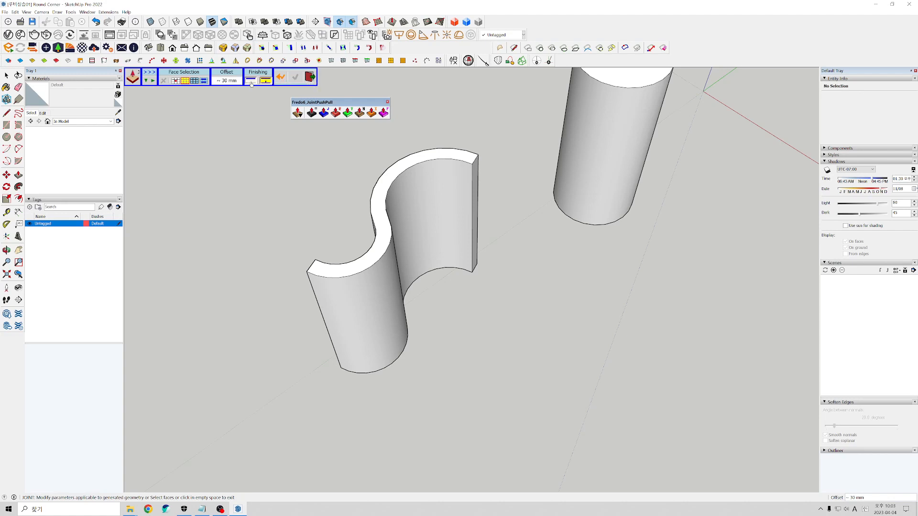
middle_drag(401, 269, 423, 153)
drag(423, 153, 448, 297)
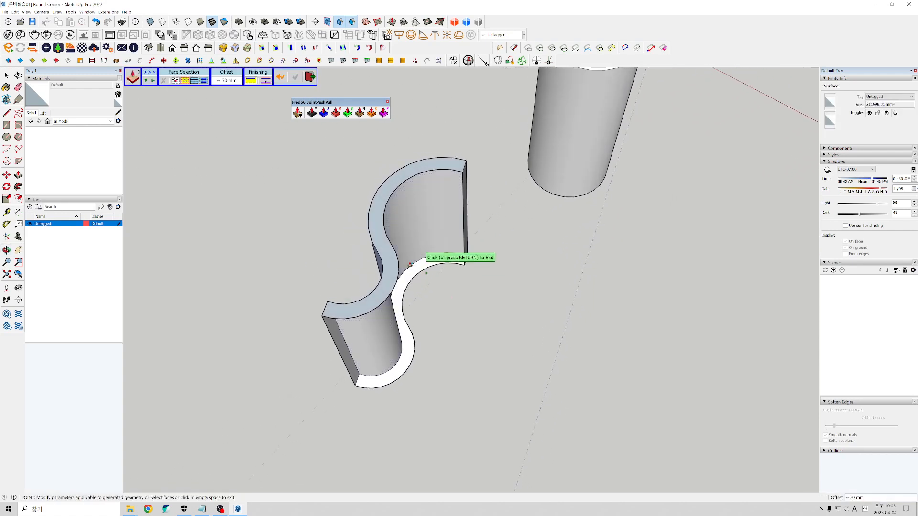
scroll(421, 275, down, 3)
middle_drag(291, 240, 521, 246)
scroll(519, 245, down, 1)
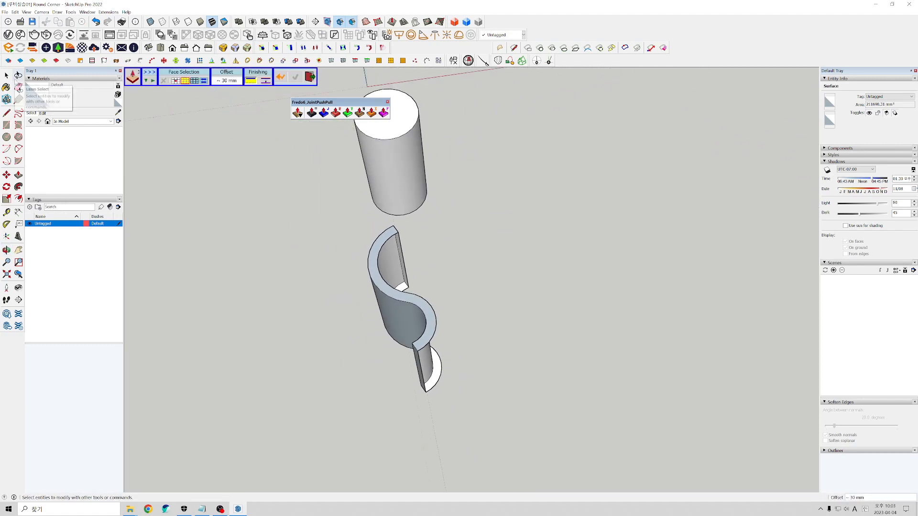
click(18, 76)
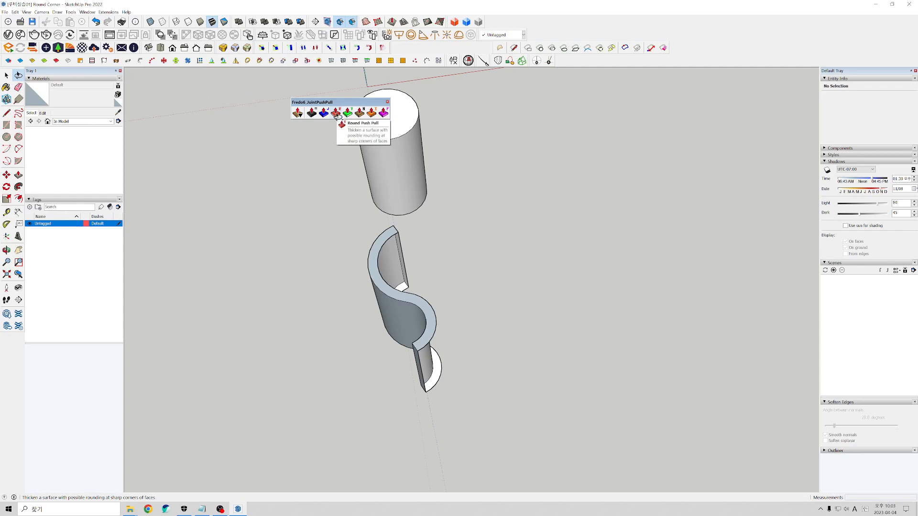
key(ctrl+z)
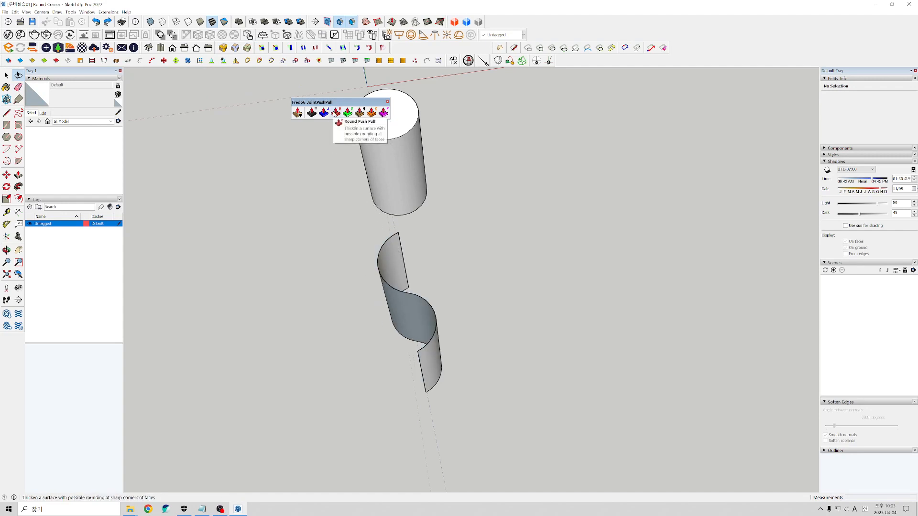
Offset the wavy surface by about 19 mm with Round Push Pull, and undo the result
click(335, 115)
scroll(400, 257, down, 2)
middle_drag(382, 292, 409, 317)
scroll(410, 317, up, 2)
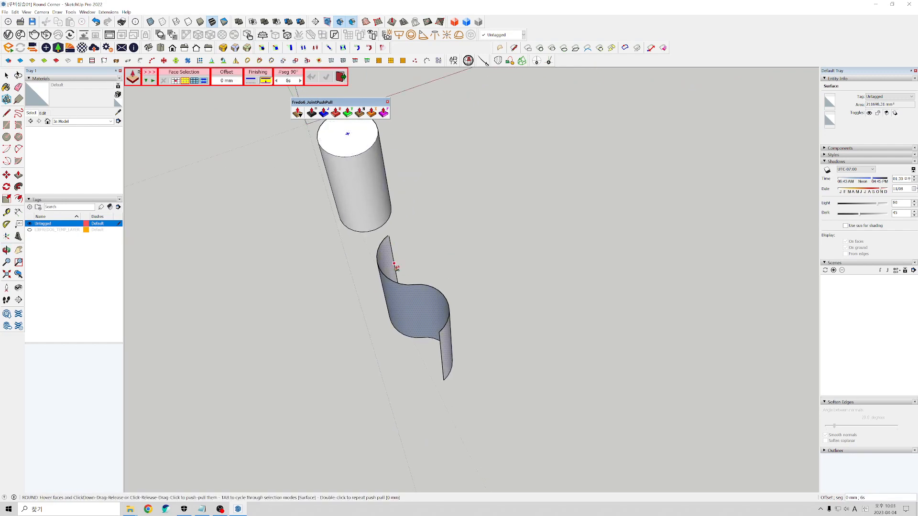
scroll(408, 297, up, 2)
click(409, 297)
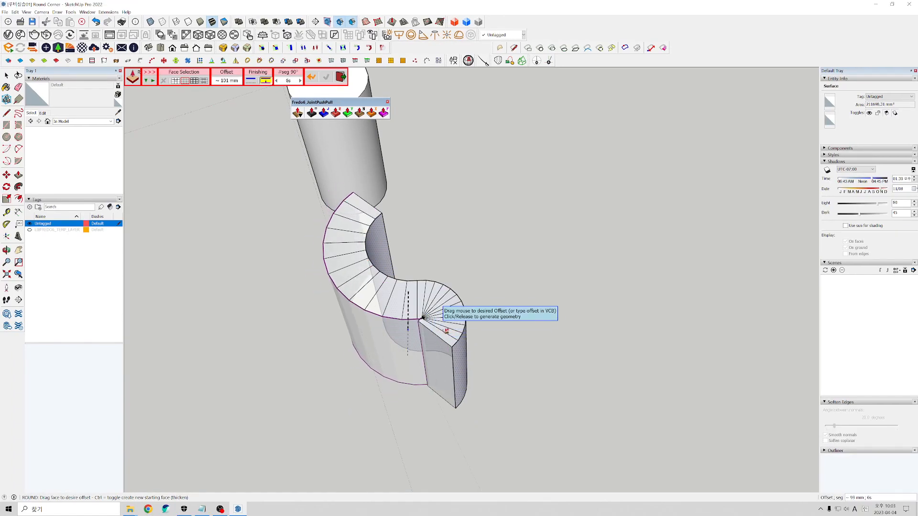
click(488, 285)
middle_drag(455, 328, 421, 318)
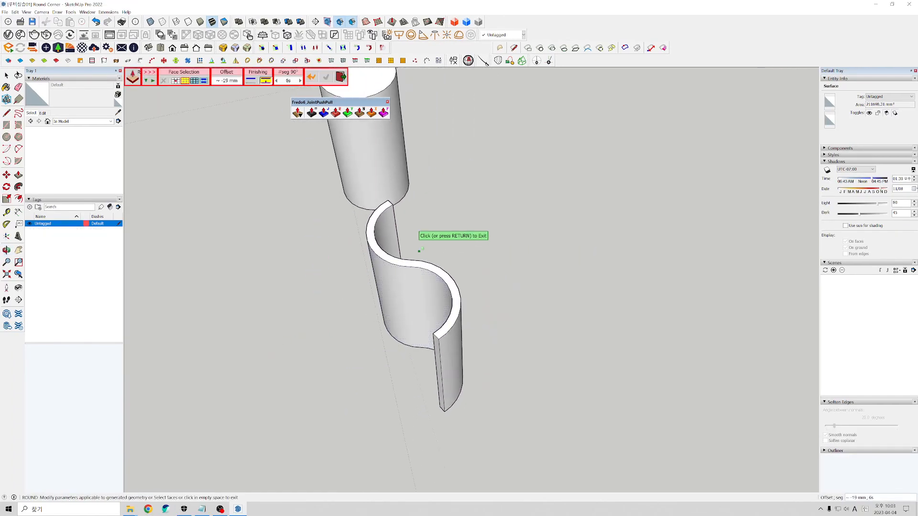
scroll(480, 327, down, 2)
scroll(481, 327, down, 1)
key(ctrl+z)
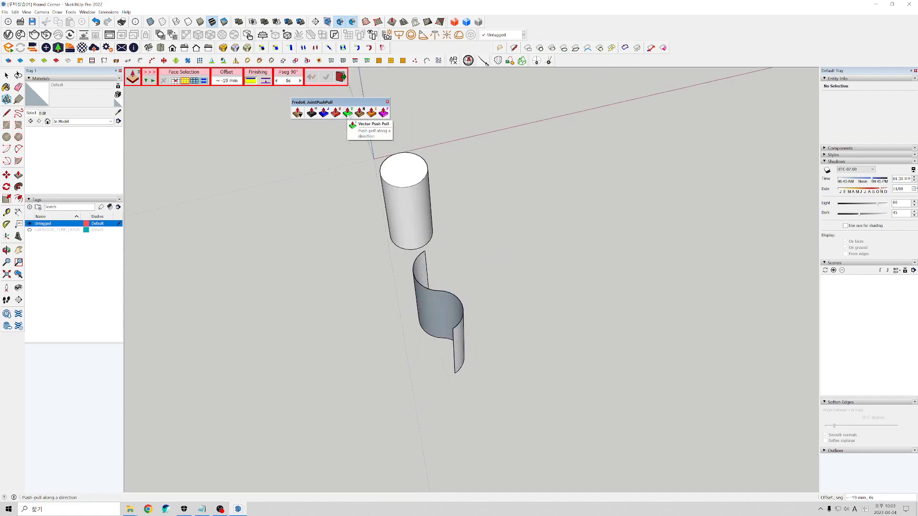
Offset the wavy surface about 185 mm along the red axis with Vector Push Pull
click(348, 113)
scroll(435, 306, up, 1)
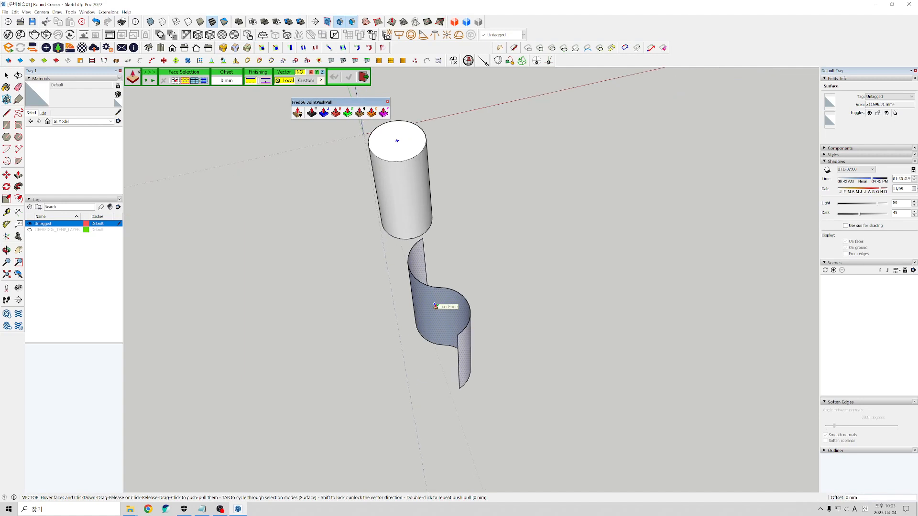
click(435, 306)
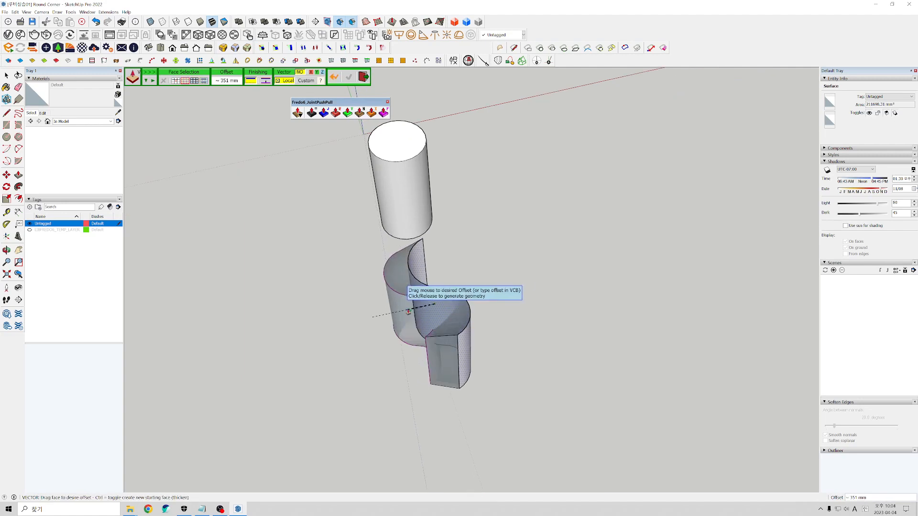
key(Right)
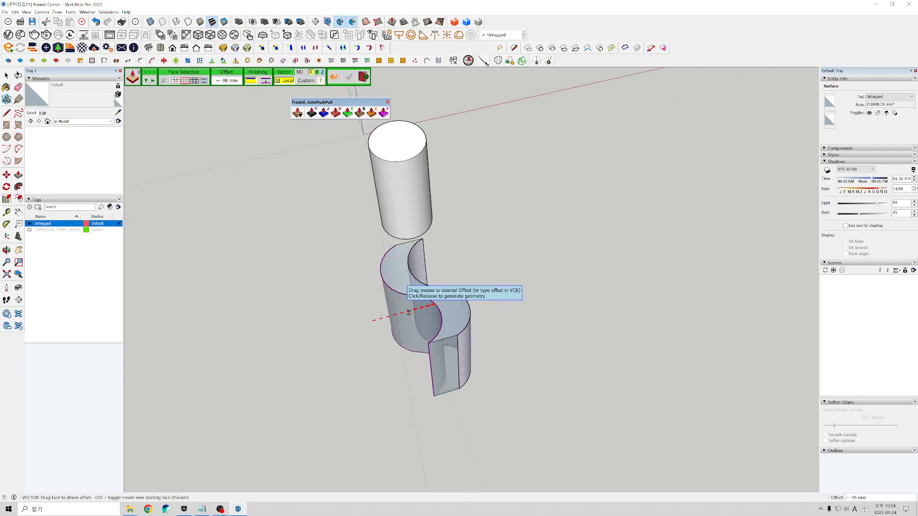
click(409, 311)
middle_drag(382, 318, 287, 313)
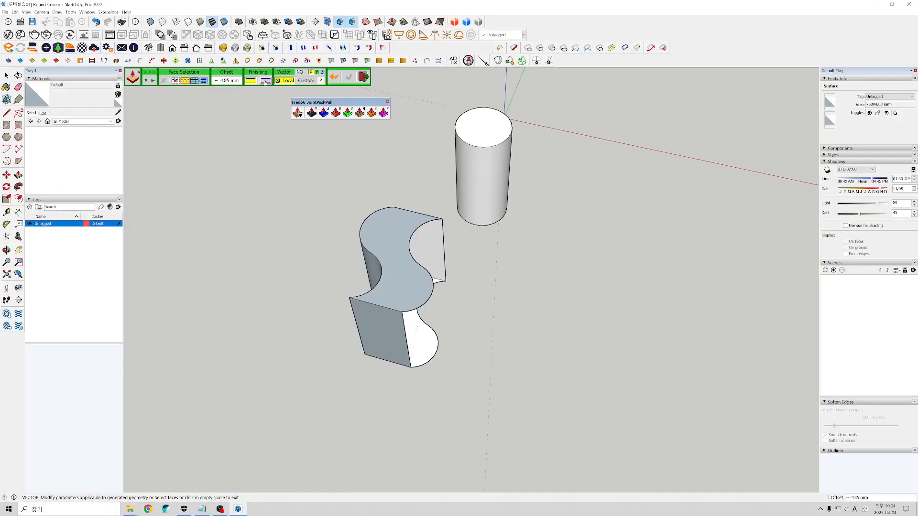
Switch the red-axis offset's Finishing to keep the original face as a thickened solid, and undo the whole offset
click(267, 83)
middle_drag(528, 484, 271, 321)
middle_drag(267, 202, 544, 275)
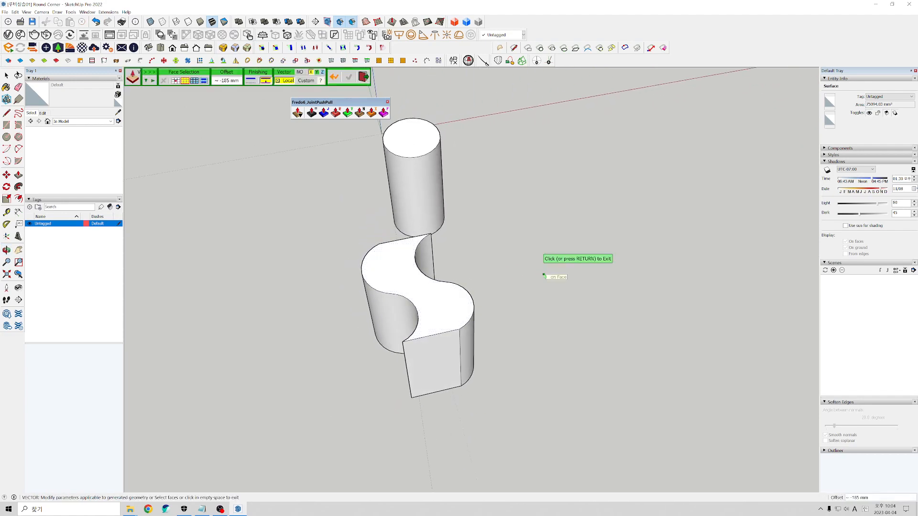
key(ctrl+z)
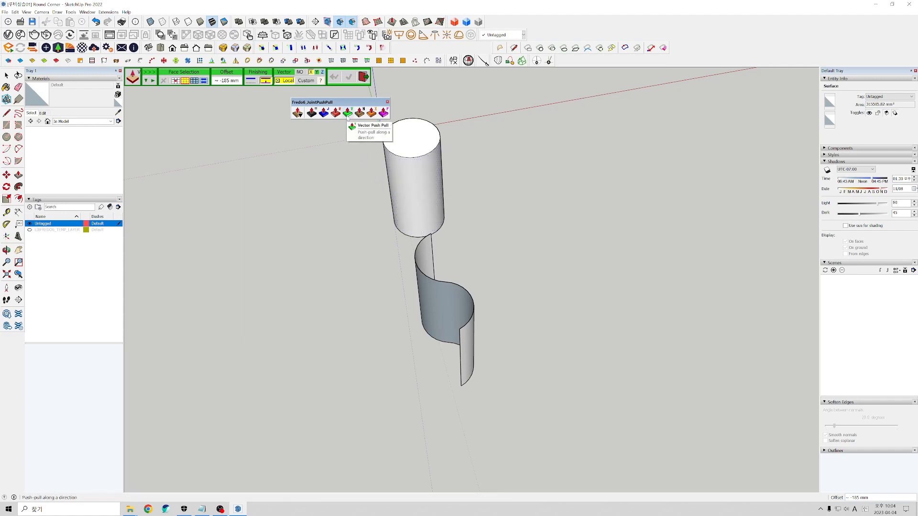
Offset the wavy surface about 127 mm with Vector Push Pull locked to the green axis
click(348, 114)
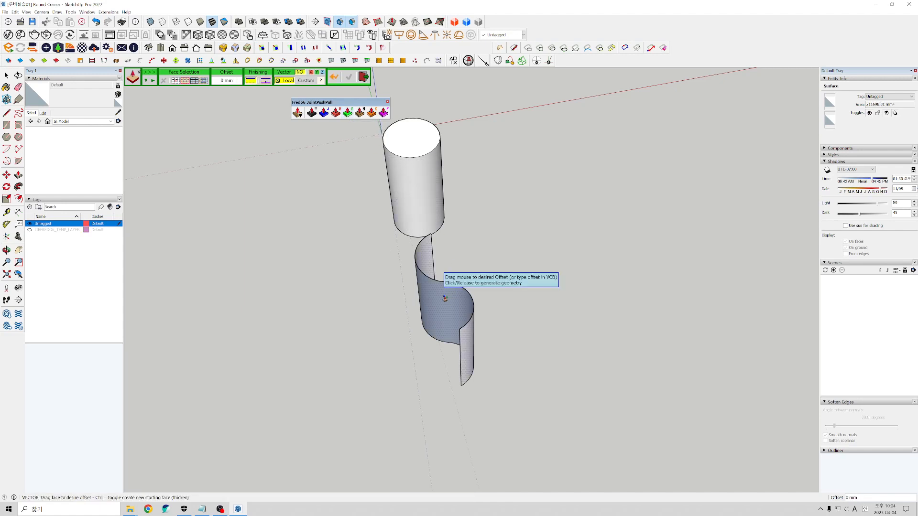
key(Left)
click(411, 304)
middle_drag(411, 304, 230, 319)
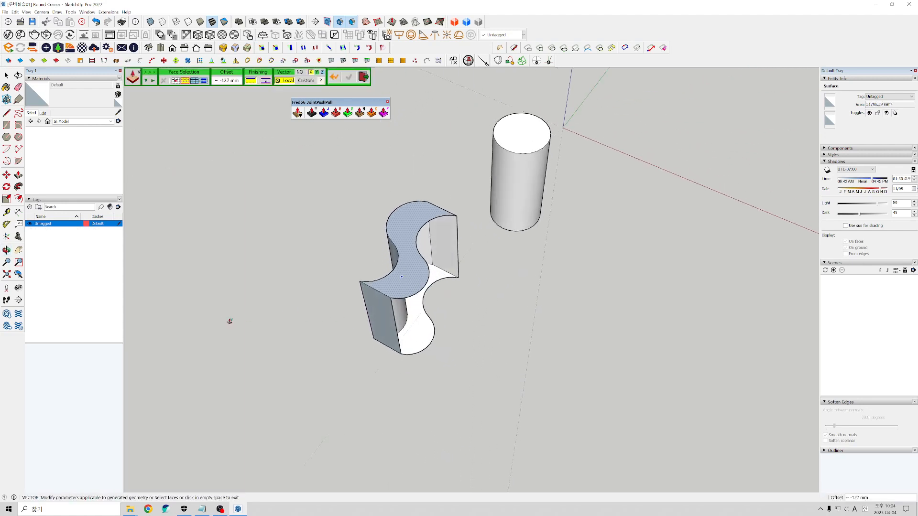
Set the green-axis offset's Finishing to thicken with the original face kept, and undo that offset
click(268, 81)
middle_drag(344, 261, 322, 225)
middle_drag(355, 260, 626, 252)
middle_drag(365, 329, 422, 362)
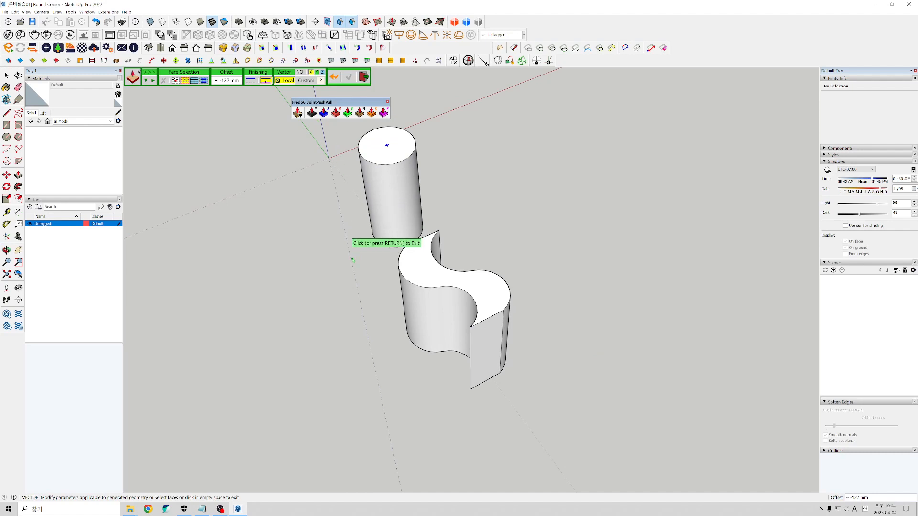
middle_drag(353, 223, 586, 330)
key(ctrl+z)
Select the whole cylinder to examine the hidden facet edges on its side, and clear the selection
middle_drag(440, 292, 448, 297)
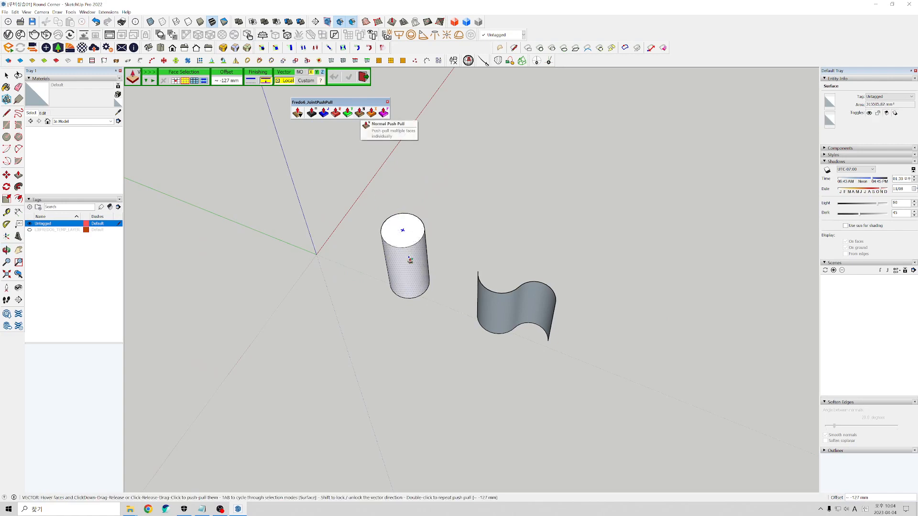
scroll(410, 261, up, 2)
key(space)
triple_click(427, 259)
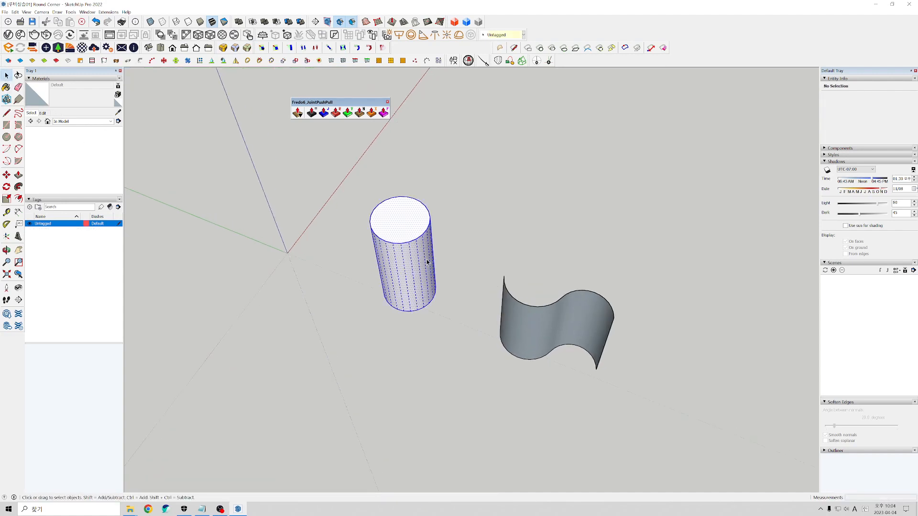
scroll(427, 259, up, 3)
middle_drag(427, 259, 406, 216)
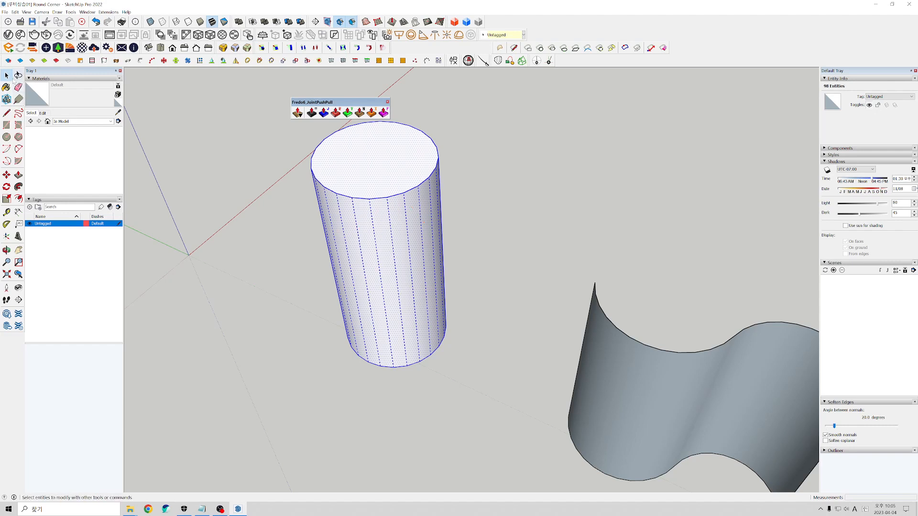
click(251, 217)
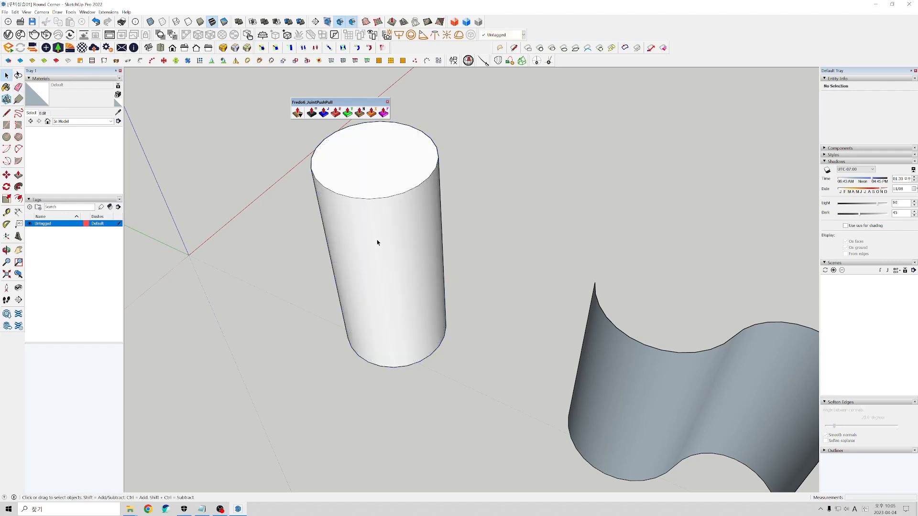
Offset the cylinder's side facets individually by about 21 mm with Normal Push Pull
click(361, 113)
click(420, 245)
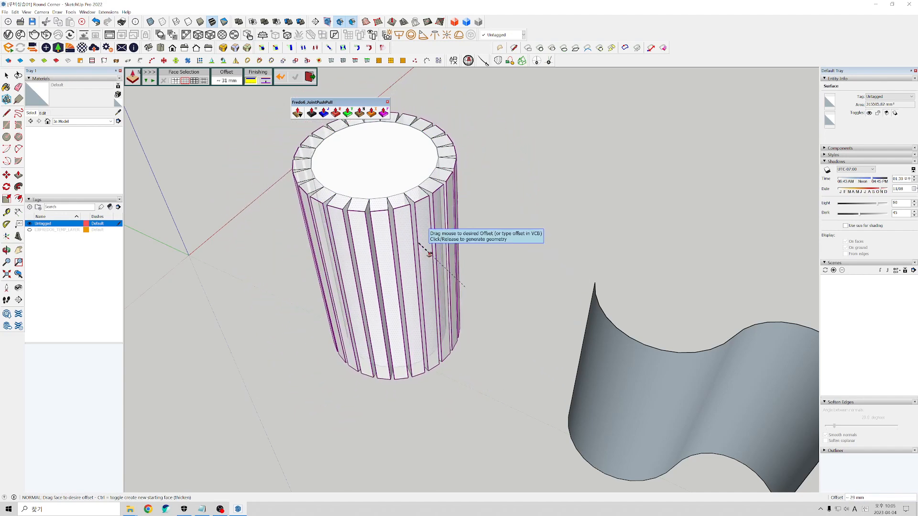
click(428, 251)
scroll(306, 258, down, 2)
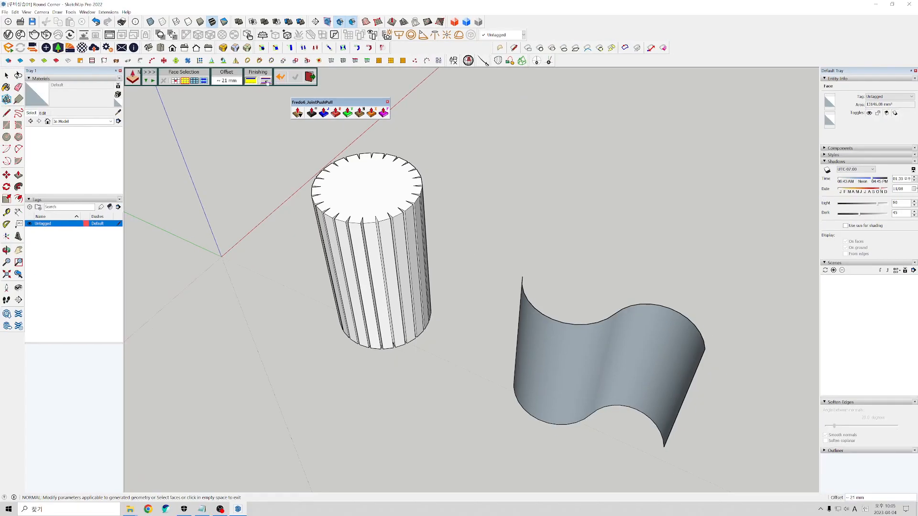
Switch the cylinder offset's Finishing to keep the original faces, and set it back to remove them
click(267, 82)
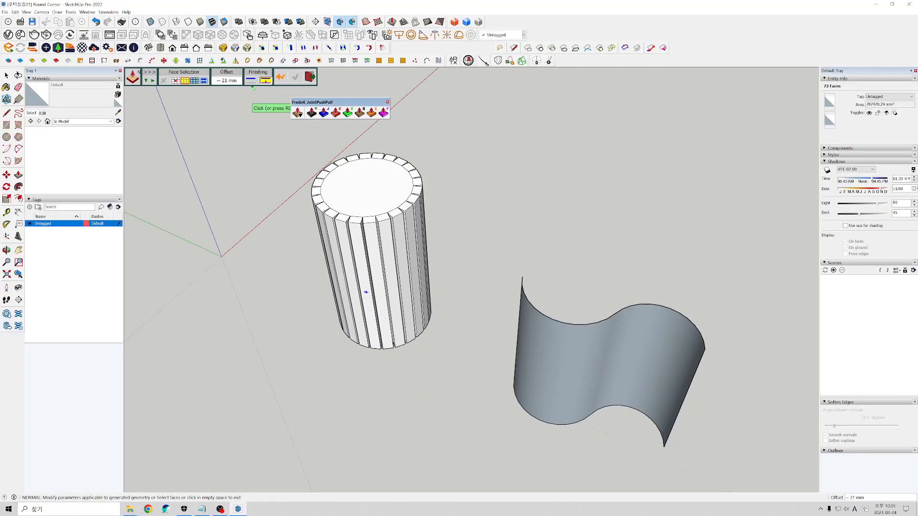
click(251, 82)
middle_drag(325, 192, 260, 217)
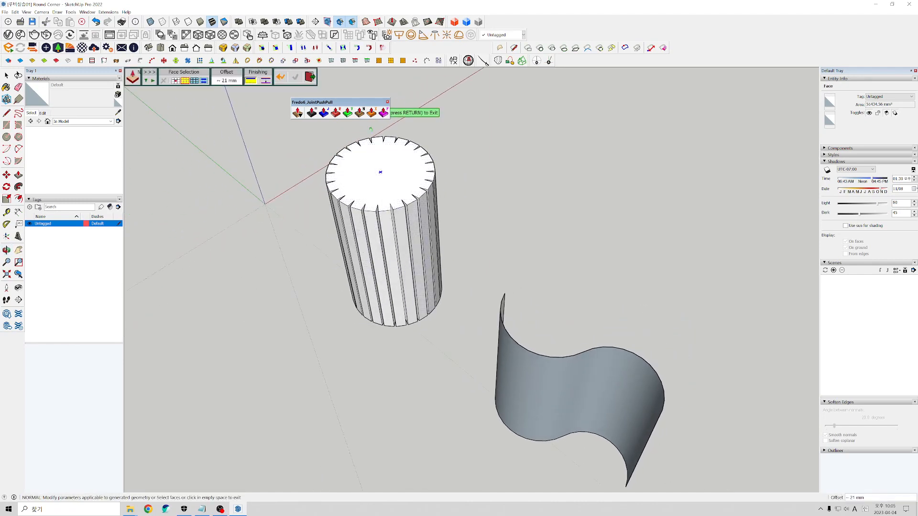
Offset the wavy surface's facets individually by about 6 mm with Normal Push Pull, and set Finishing to keep the original faces
click(360, 114)
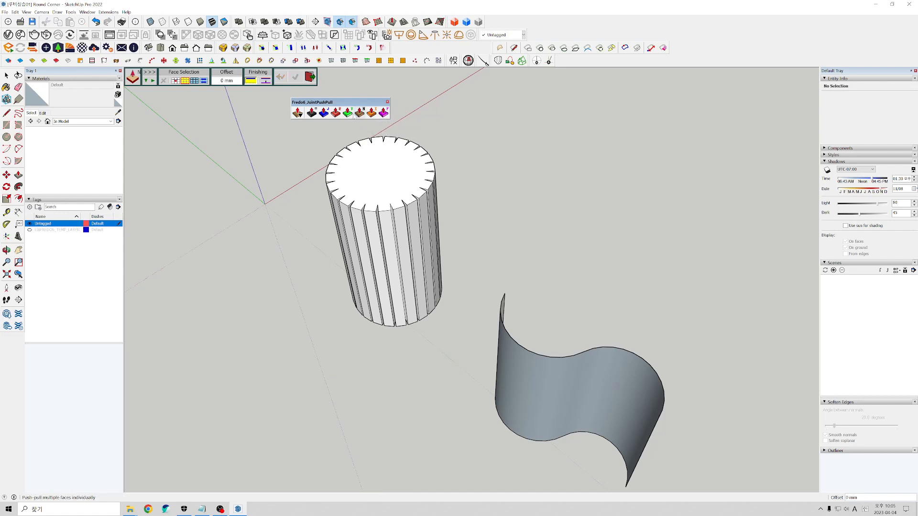
scroll(500, 308, down, 3)
scroll(521, 330, up, 2)
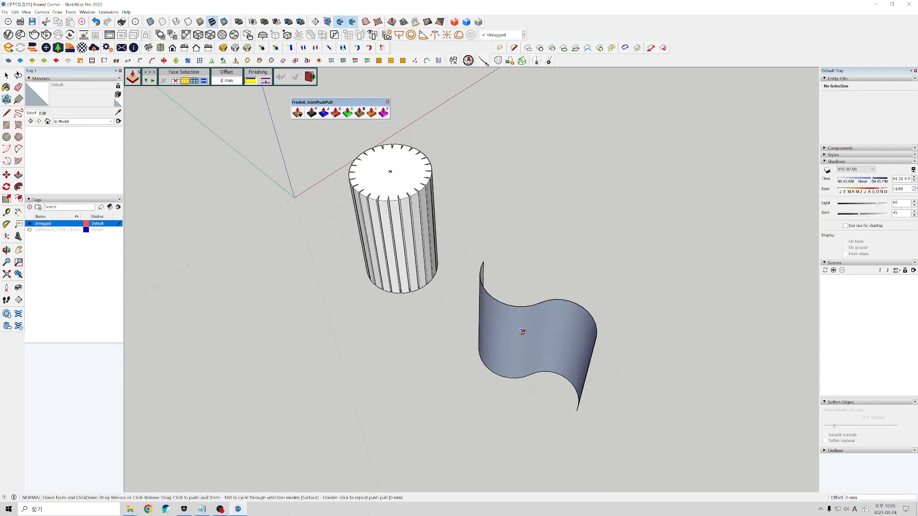
click(521, 330)
scroll(522, 327, up, 2)
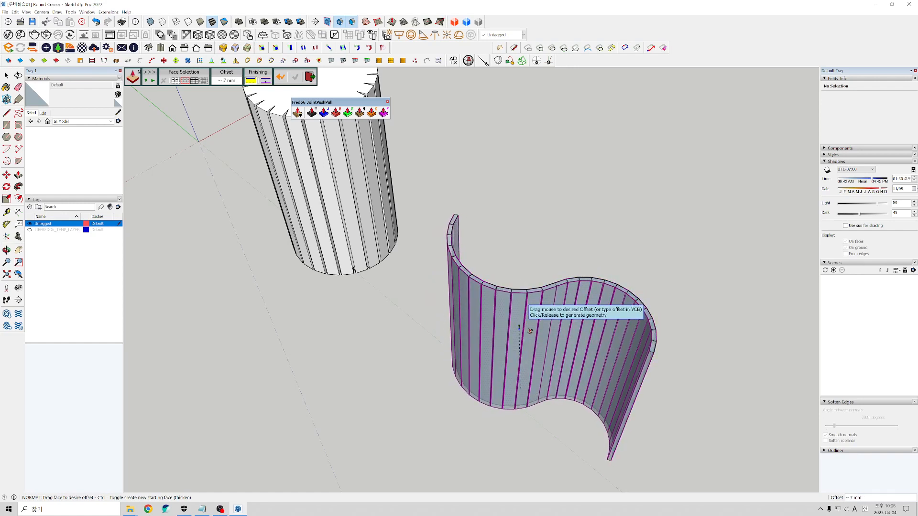
click(530, 330)
middle_drag(528, 338, 169, 391)
click(266, 81)
Examine the gaps and joints between the individually offset facets of the wavy surface from several angles
middle_drag(399, 266, 567, 270)
scroll(567, 269, up, 8)
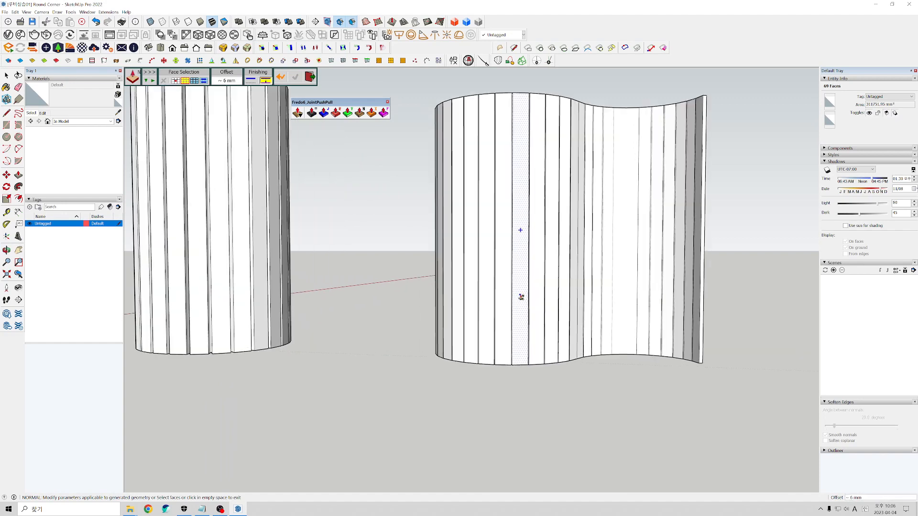
scroll(519, 288, down, 5)
middle_drag(519, 288, 351, 336)
scroll(550, 330, up, 4)
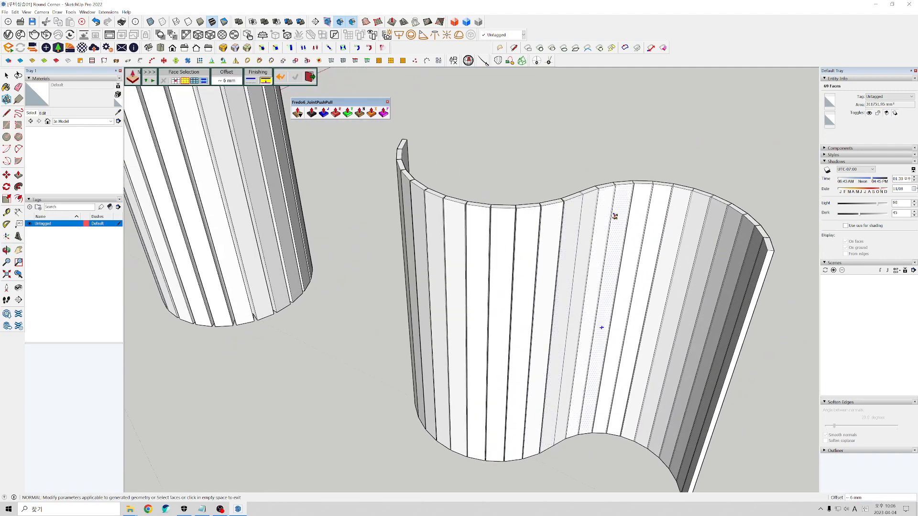
scroll(494, 244, up, 4)
scroll(529, 252, up, 4)
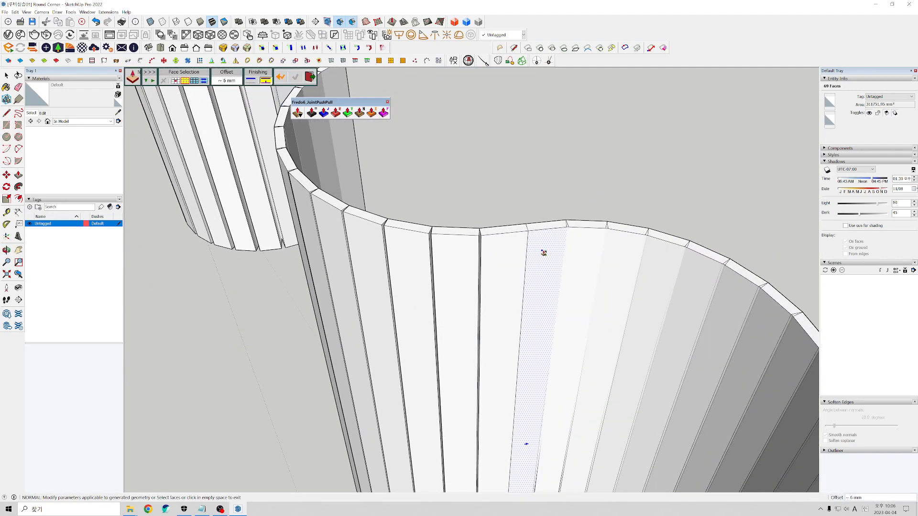
middle_drag(569, 230, 513, 284)
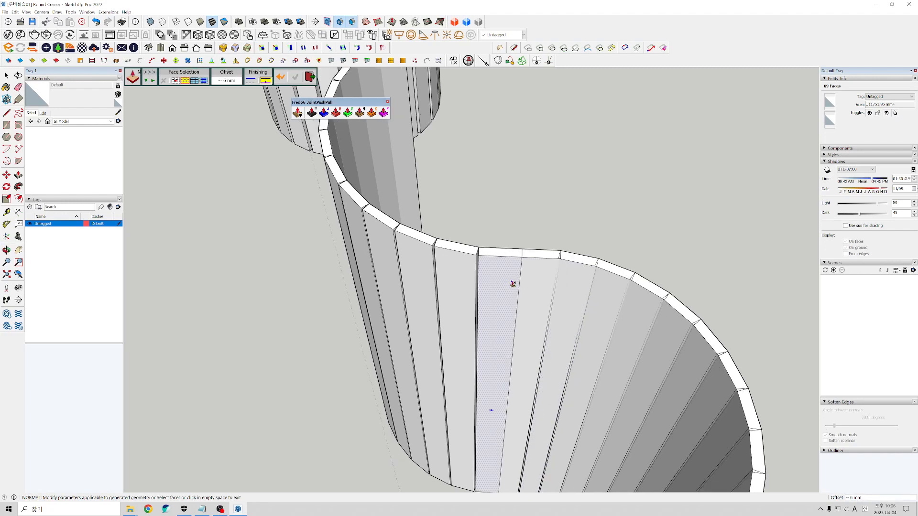
scroll(553, 277, down, 8)
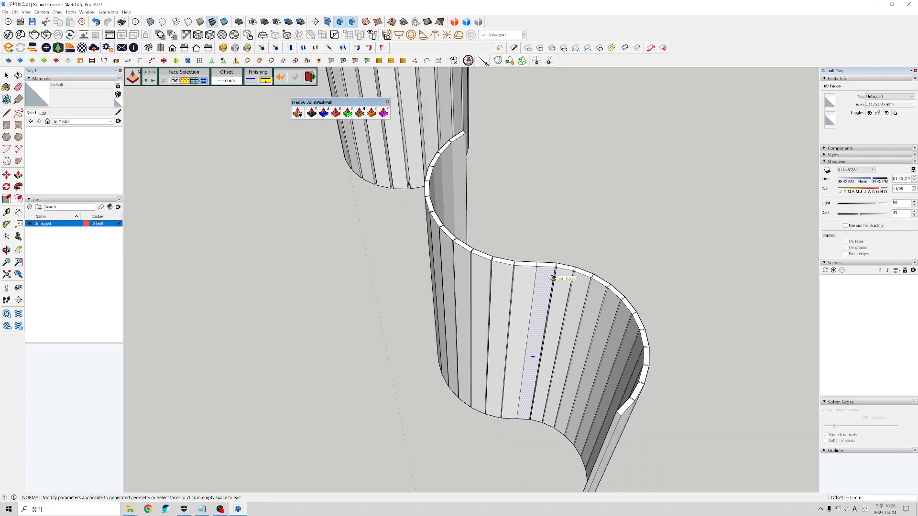
middle_drag(553, 277, 642, 257)
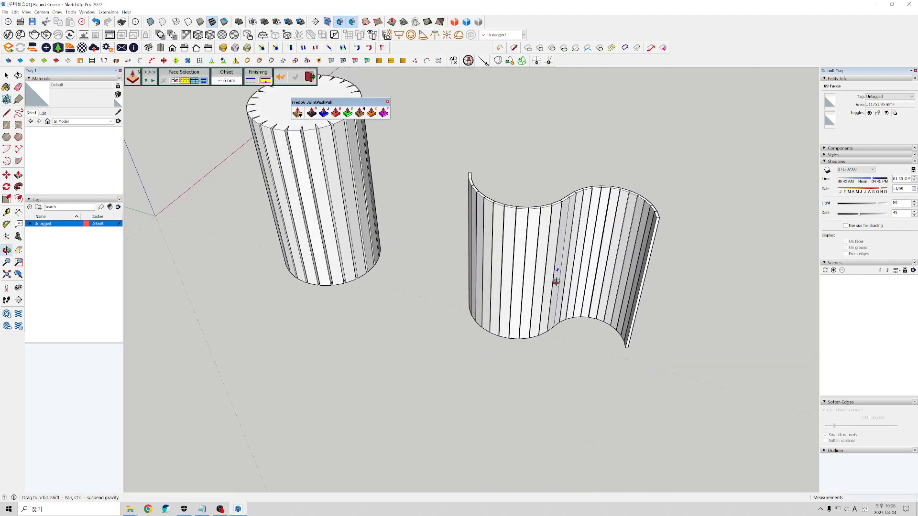
middle_drag(555, 283, 596, 266)
scroll(450, 268, down, 3)
middle_drag(450, 265, 361, 285)
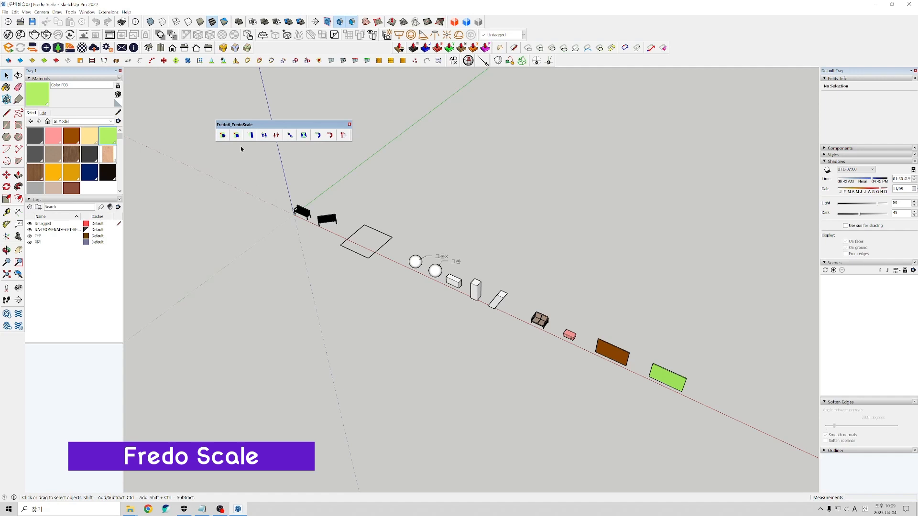
Open the FredoScale list of available tools, move it clear of the model, and close it
click(222, 136)
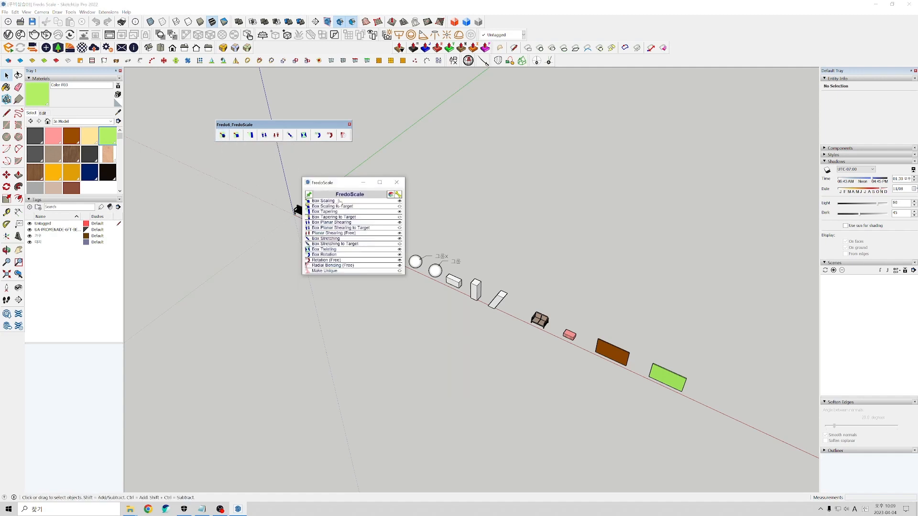
drag(342, 187, 402, 165)
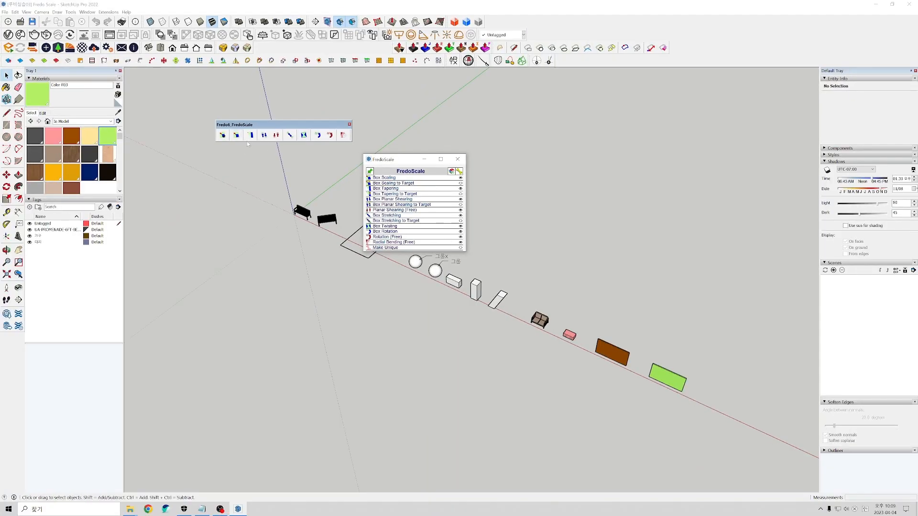
click(458, 159)
Bring the two benches near the origin into close view
middle_drag(297, 238, 348, 242)
scroll(338, 235, up, 3)
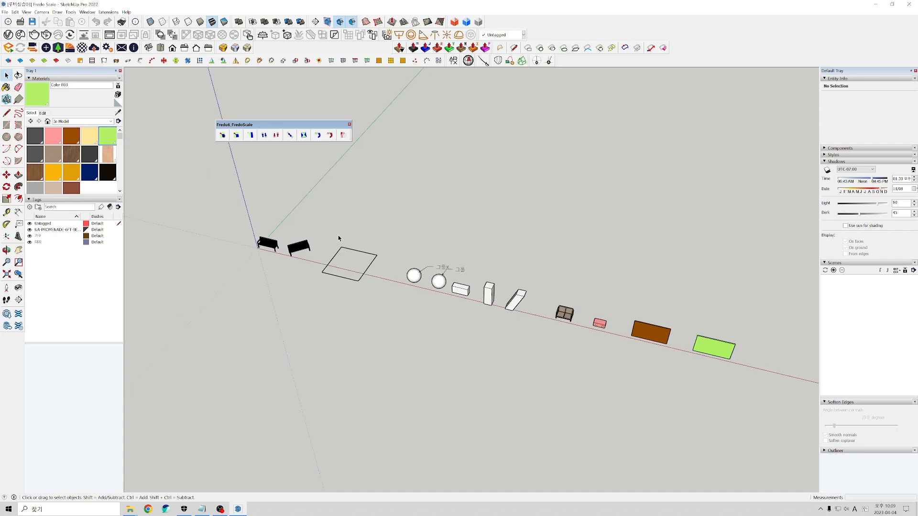
shift+middle_drag(275, 276, 362, 267)
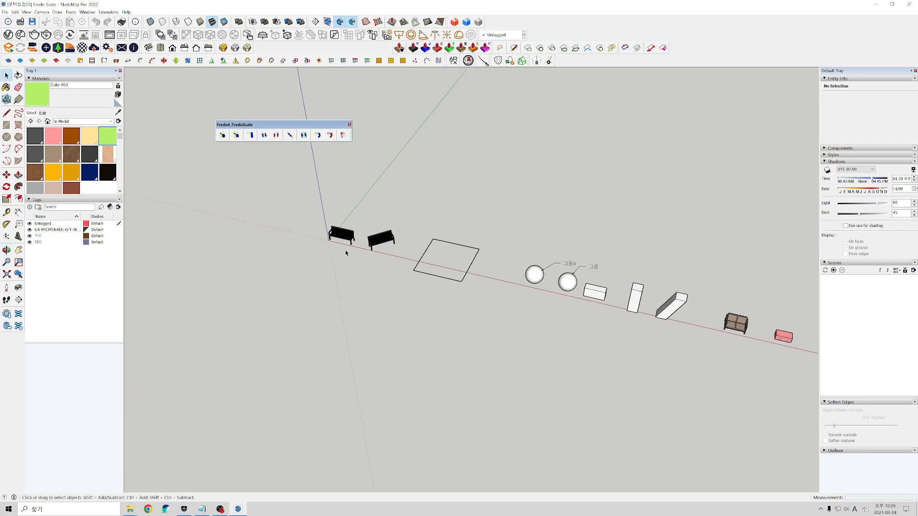
scroll(345, 251, up, 4)
scroll(345, 230, up, 3)
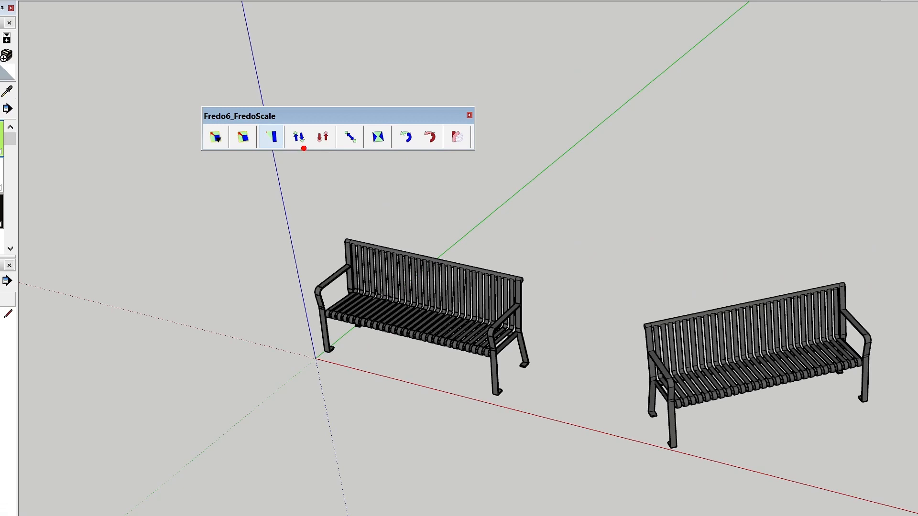
mouse_move(334, 143)
mouse_down()
mouse_move(285, 151)
mouse_move(287, 121)
mouse_move(317, 115)
mouse_move(338, 149)
mouse_up()
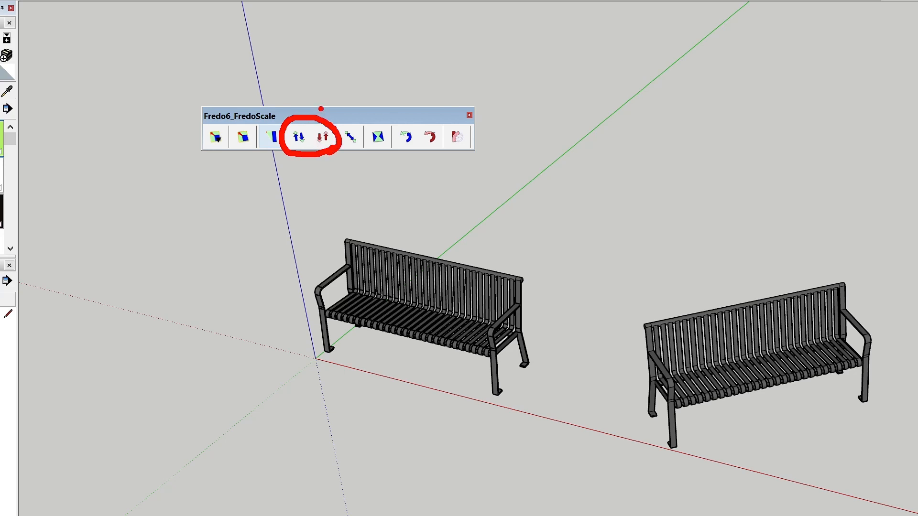
drag(324, 105, 293, 173)
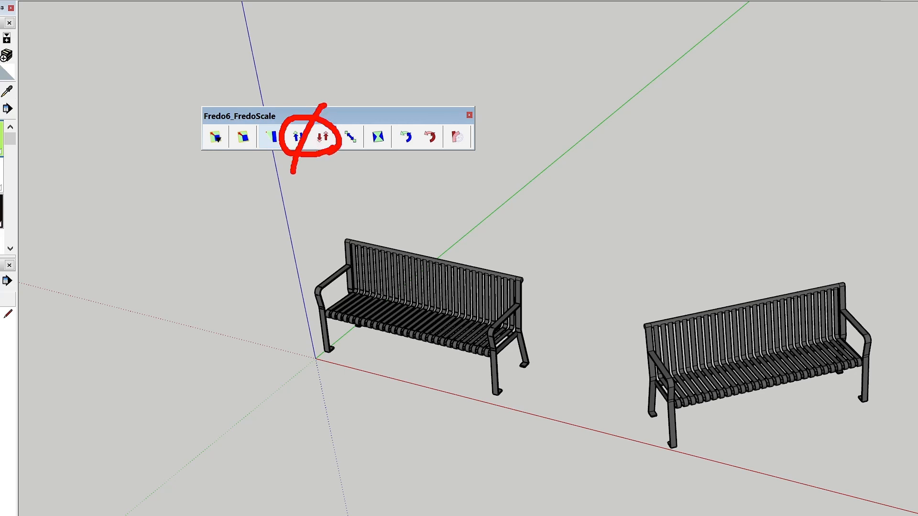
drag(289, 99, 331, 171)
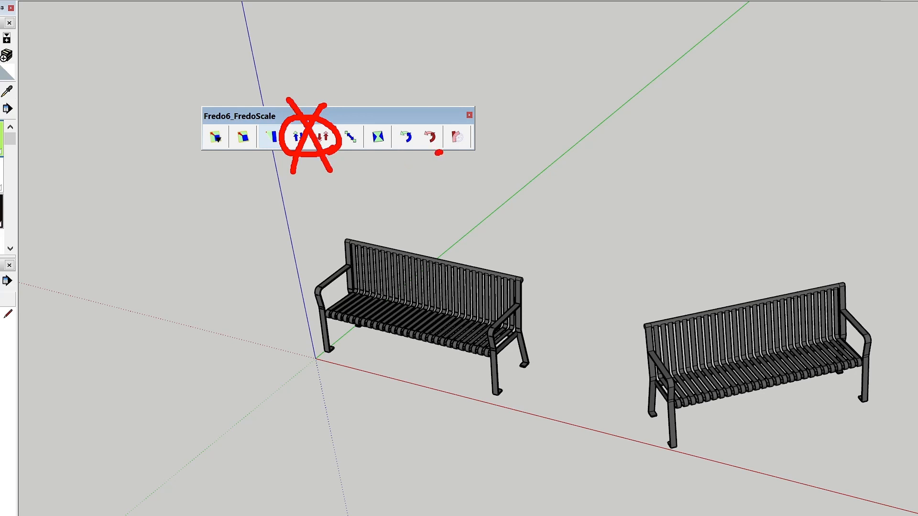
mouse_move(402, 146)
mouse_down()
mouse_move(405, 122)
mouse_move(433, 117)
mouse_move(447, 134)
mouse_move(441, 151)
mouse_up()
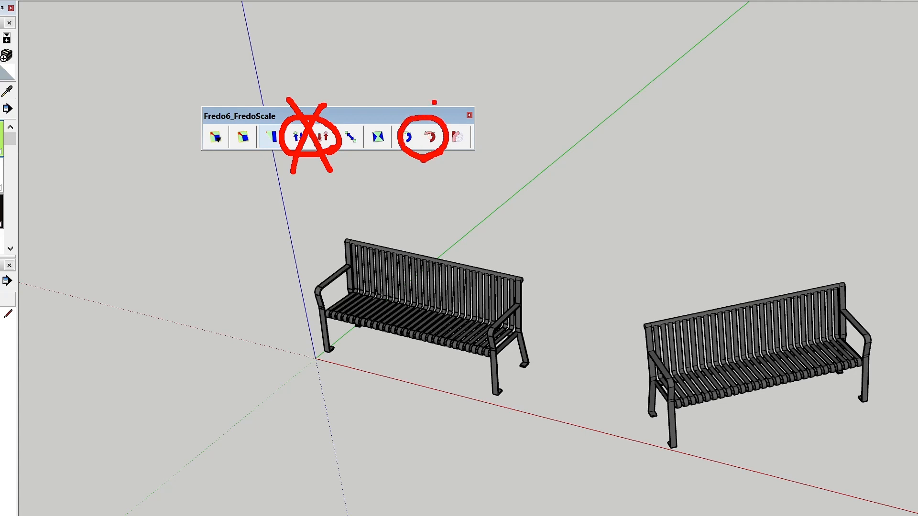
drag(438, 107, 399, 161)
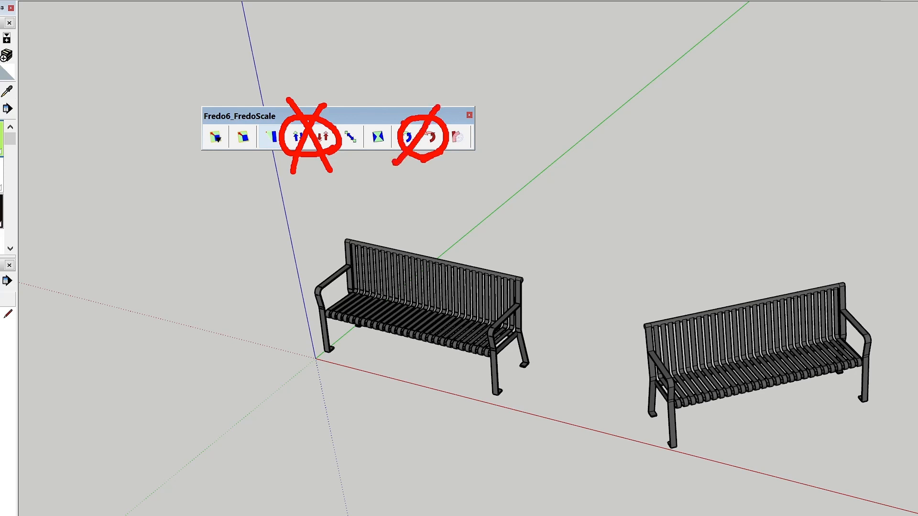
drag(399, 102, 446, 170)
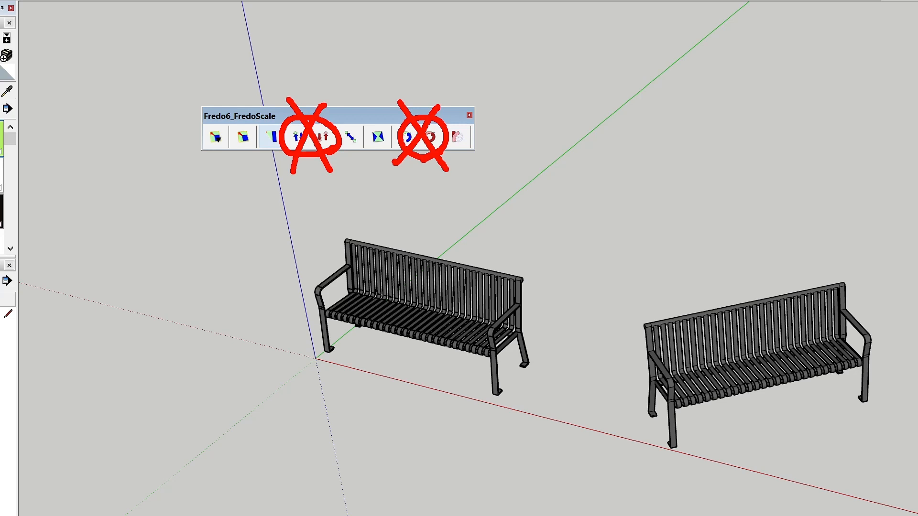
click(335, 155)
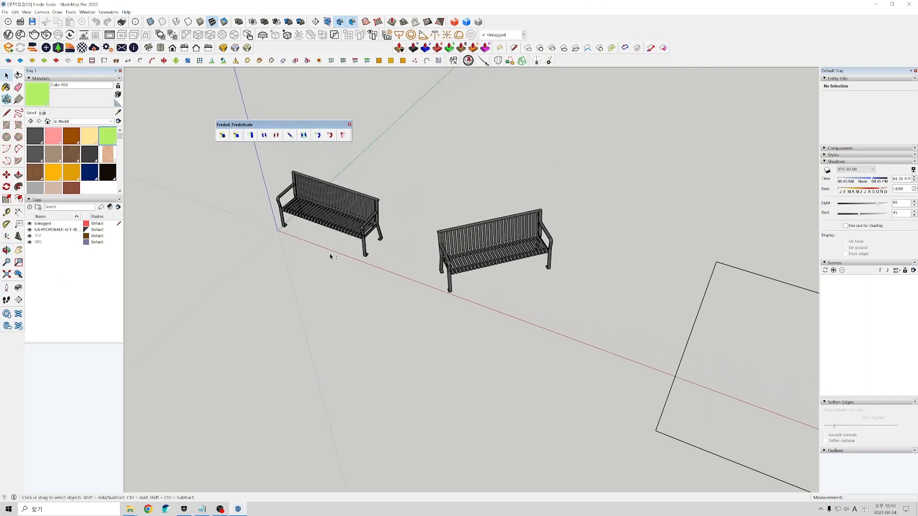
Shorten the bench at the origin along the red axis with FredoScale Box Scaling
shift+middle_drag(328, 256, 363, 275)
scroll(388, 272, up, 2)
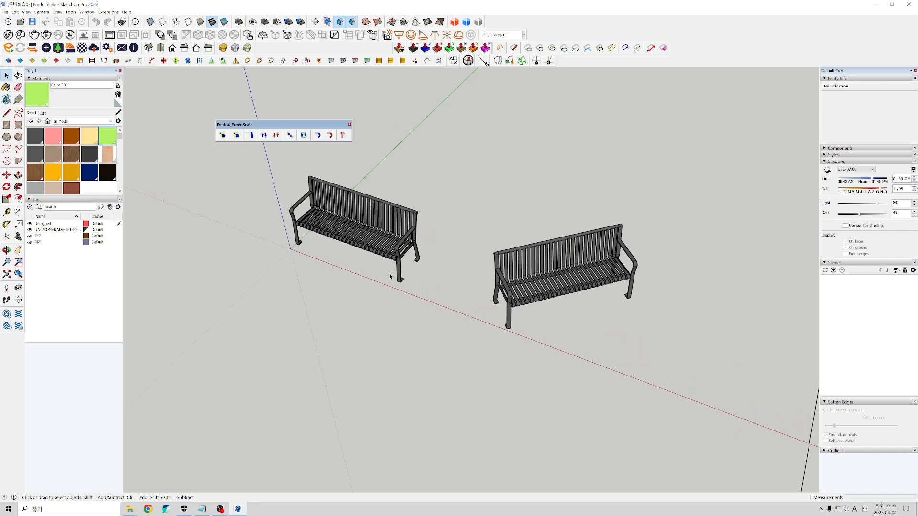
middle_drag(368, 280, 403, 268)
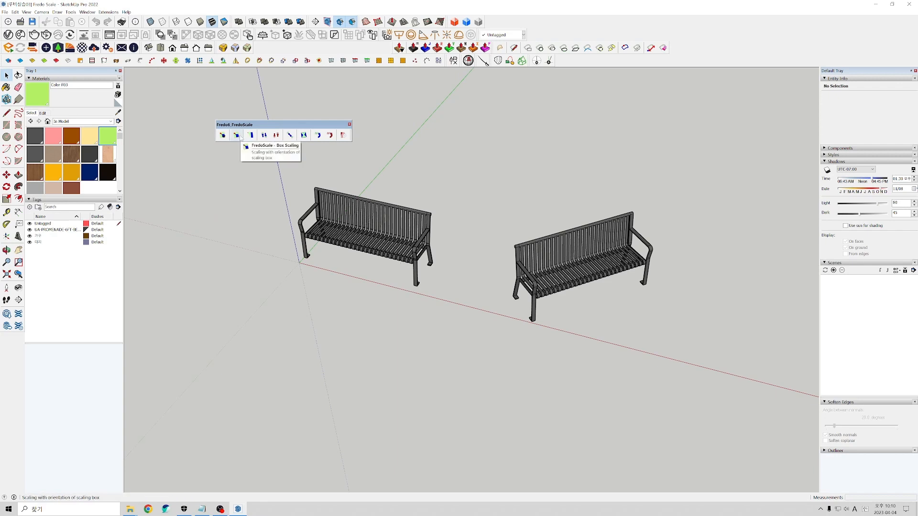
click(236, 136)
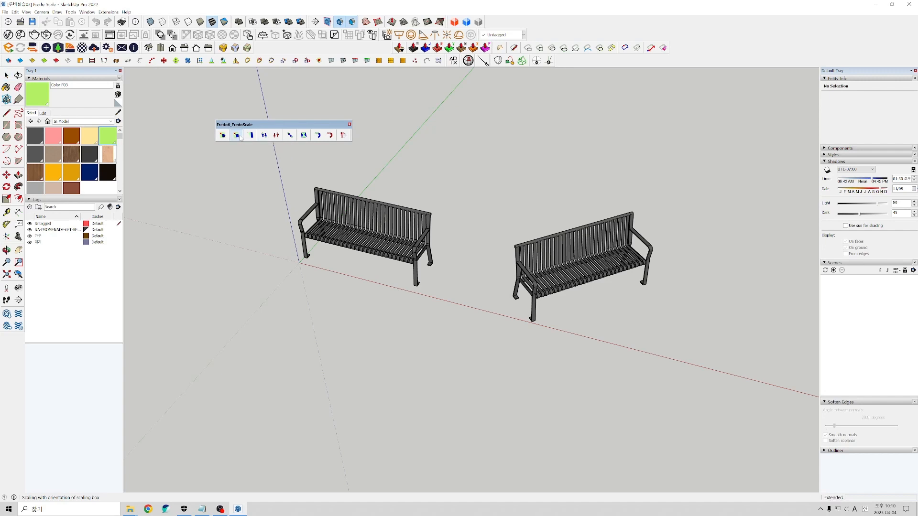
click(356, 221)
scroll(356, 221, up, 3)
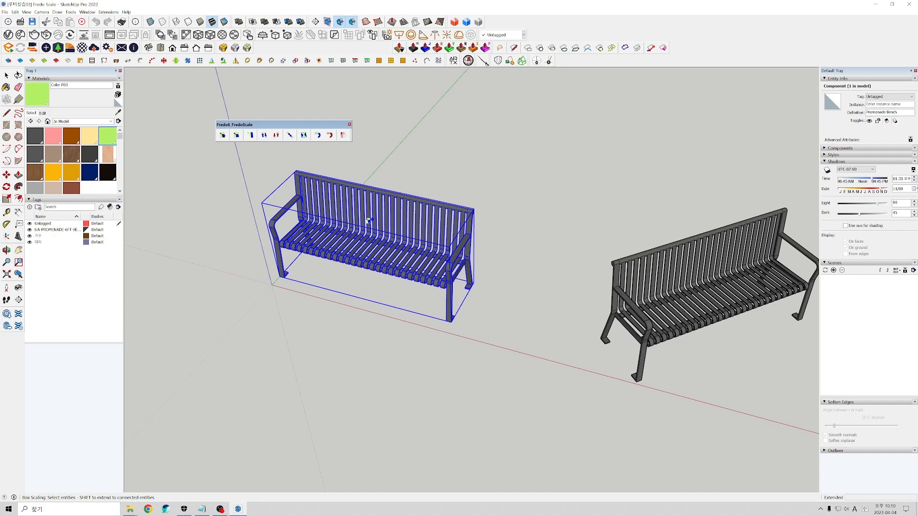
click(368, 220)
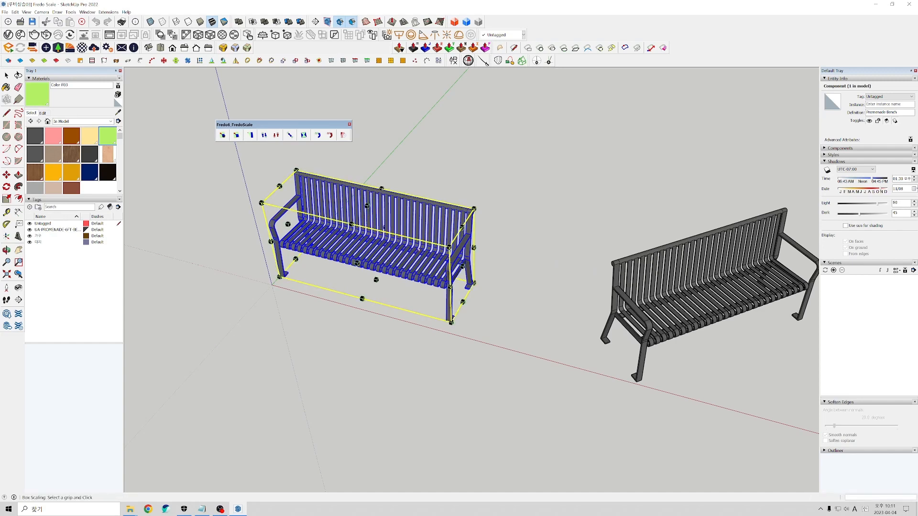
click(463, 266)
click(398, 283)
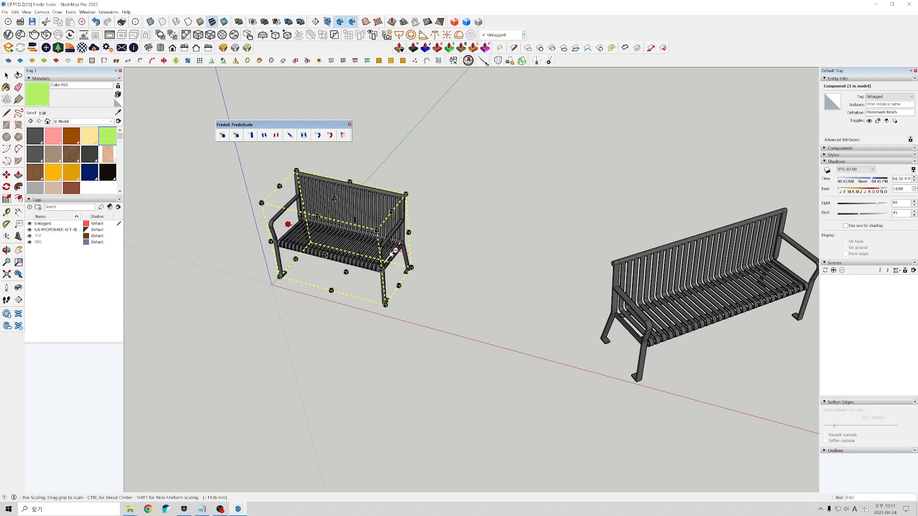
Reduce the height and depth of the bench at the origin with Box Scaling, and leave the tool
click(328, 197)
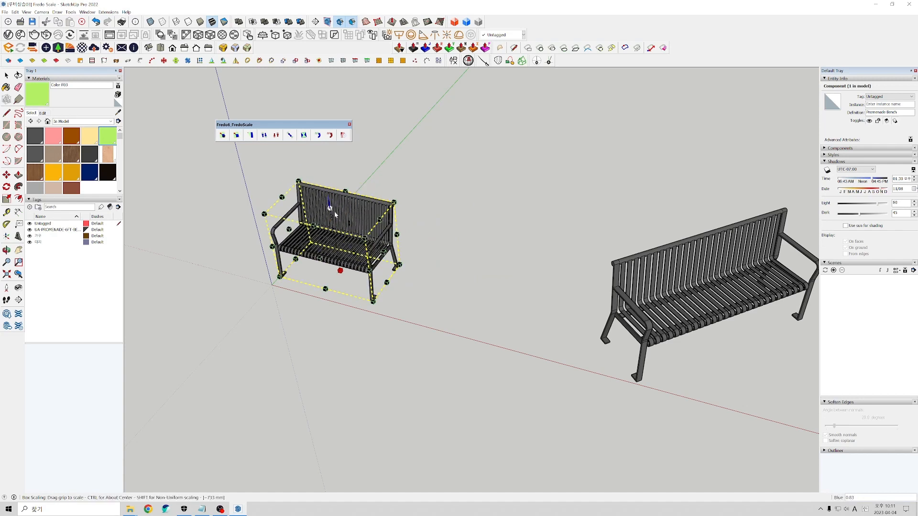
click(344, 230)
click(322, 270)
click(333, 257)
click(7, 75)
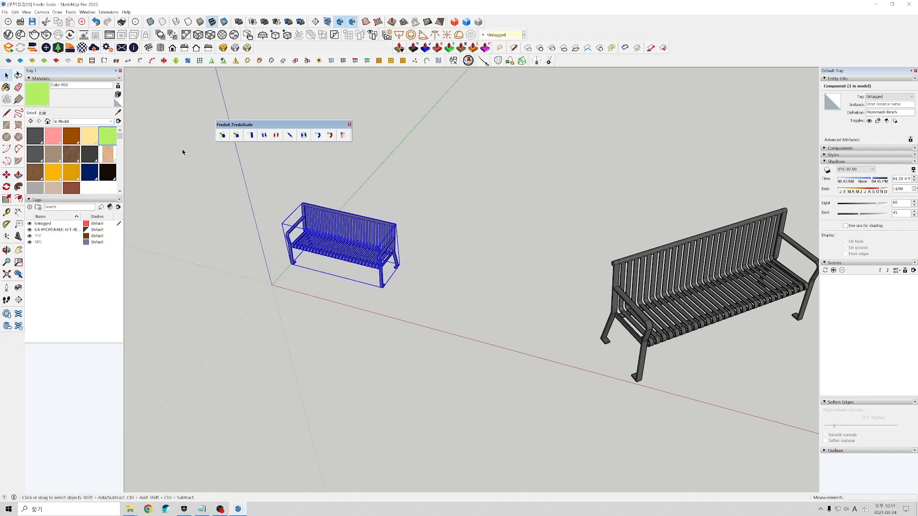
Undo the Box Scaling changes to the bench at the origin
click(282, 194)
key(ctrl+z)
key(ctrl+z)
key(ctrl+z)
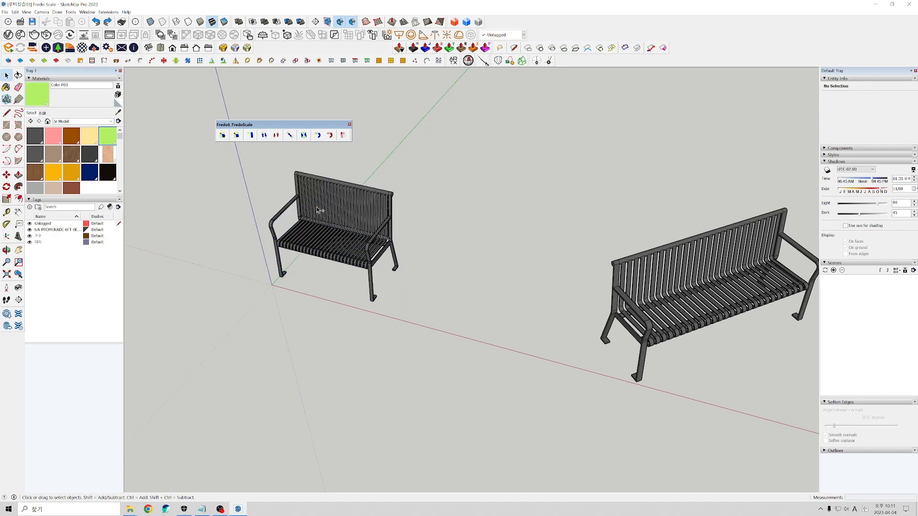
scroll(268, 201, down, 2)
middle_drag(330, 208, 306, 201)
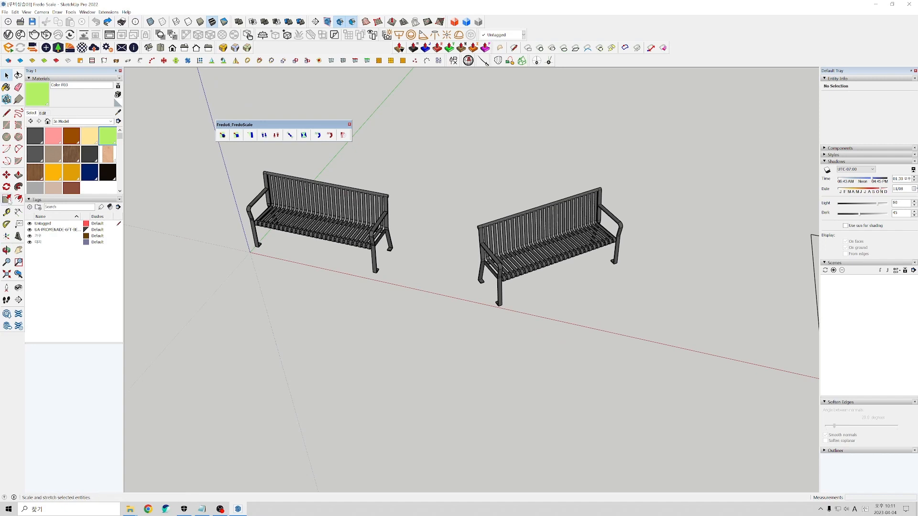
Shorten the bench at the origin along the red axis and scale its height to 0.70 with the standard Scale tool
key(s)
click(380, 234)
drag(382, 235, 319, 221)
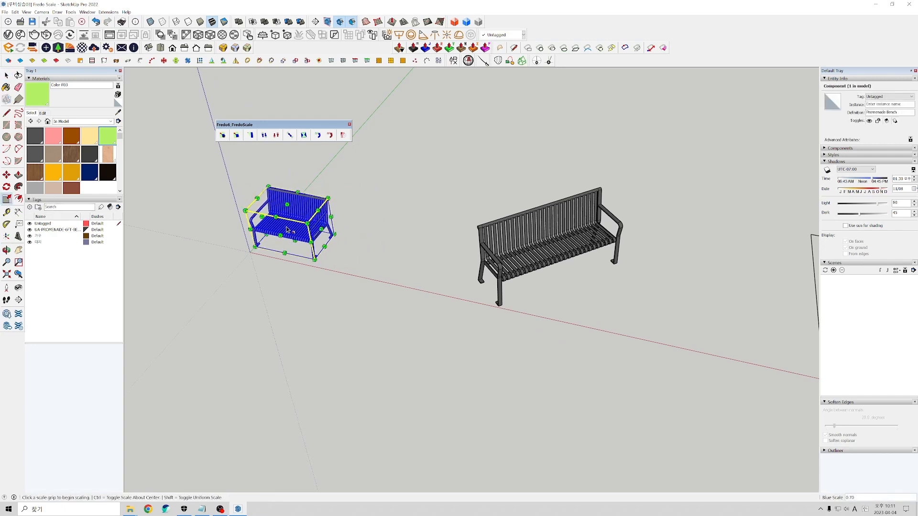
drag(278, 228, 297, 217)
Undo the standard Scale changes to the bench at the origin and clear the selection
key(ctrl+z)
key(ctrl+z)
key(ctrl+z)
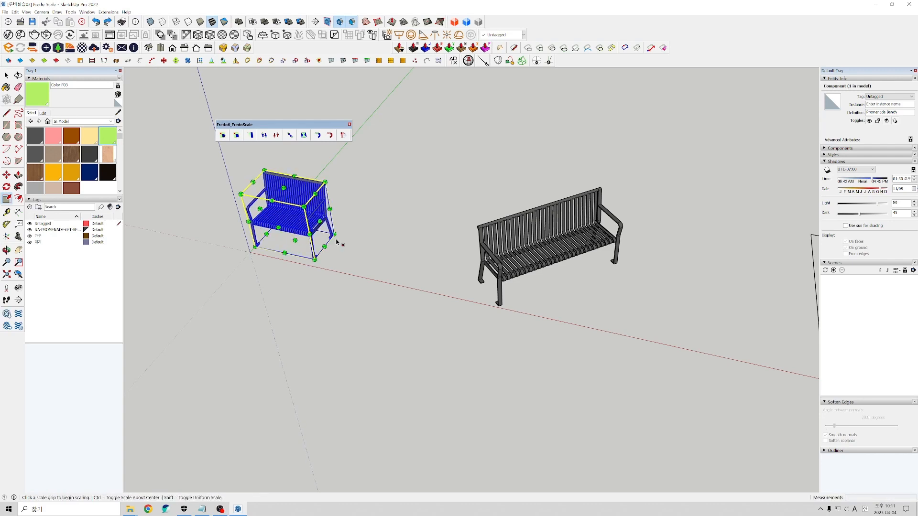
drag(389, 195, 485, 159)
key(ctrl+z)
key(space)
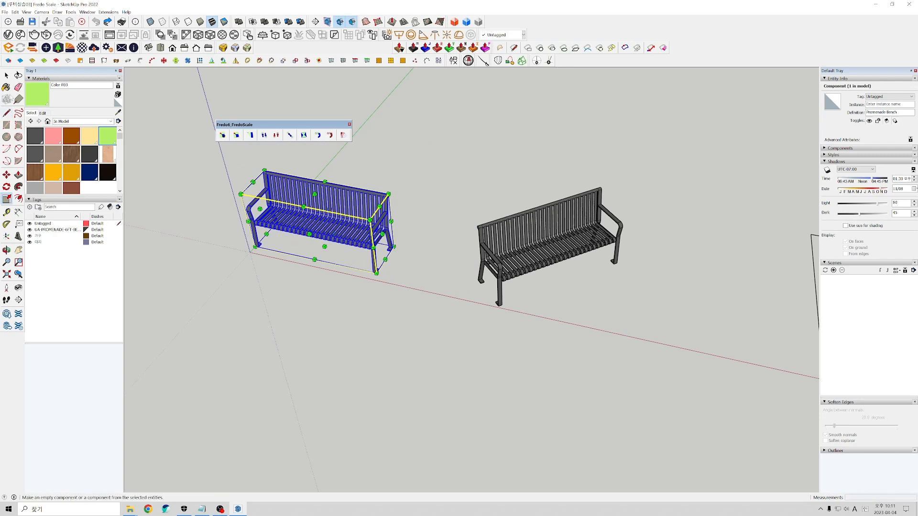
click(174, 186)
Scale the rotated bench to 0.41 along the red axis with the standard Scale tool
scroll(475, 225, up, 5)
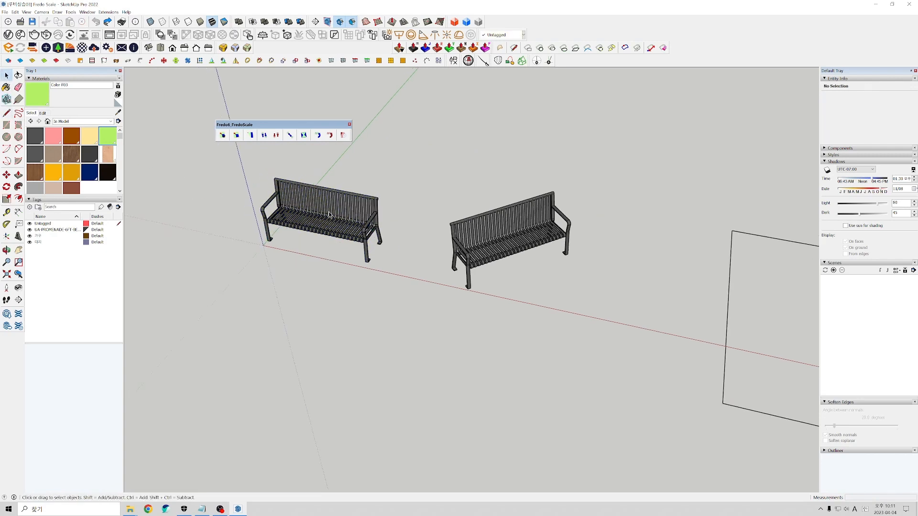
scroll(475, 224, down, 5)
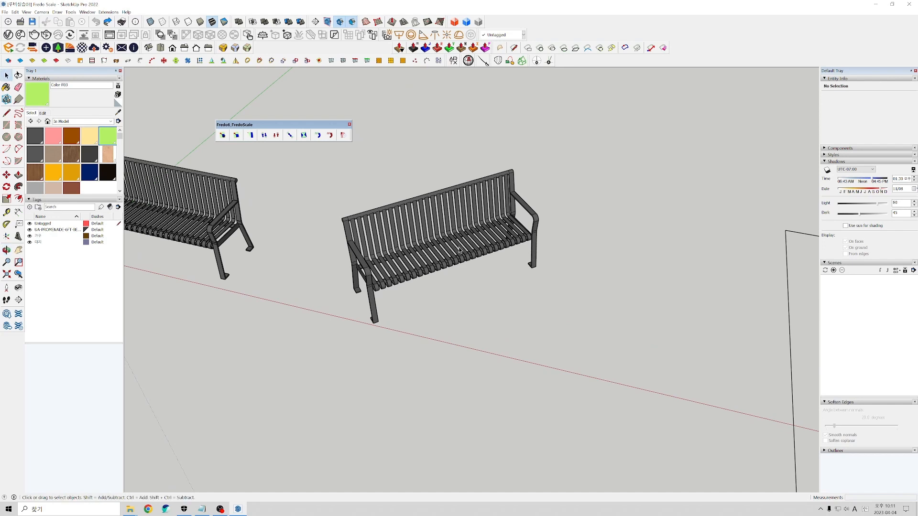
click(449, 239)
middle_drag(450, 239, 451, 264)
scroll(163, 245, down, 1)
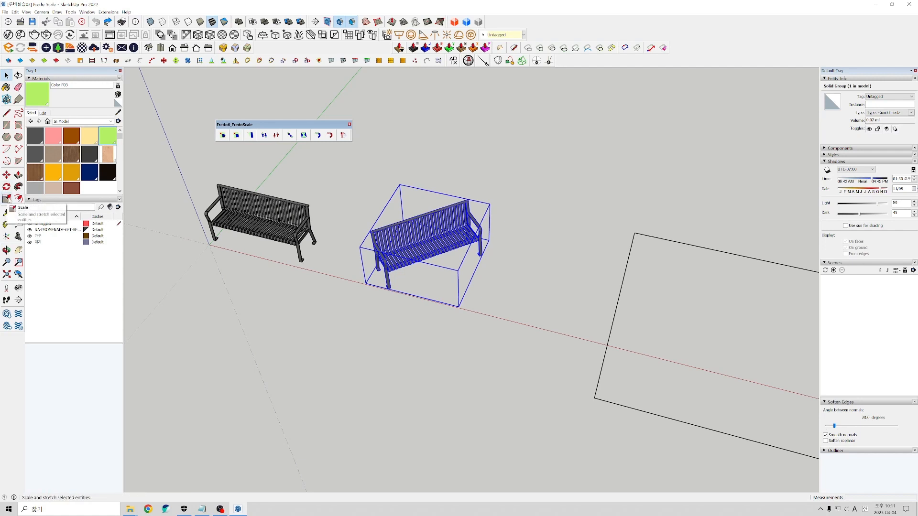
click(7, 199)
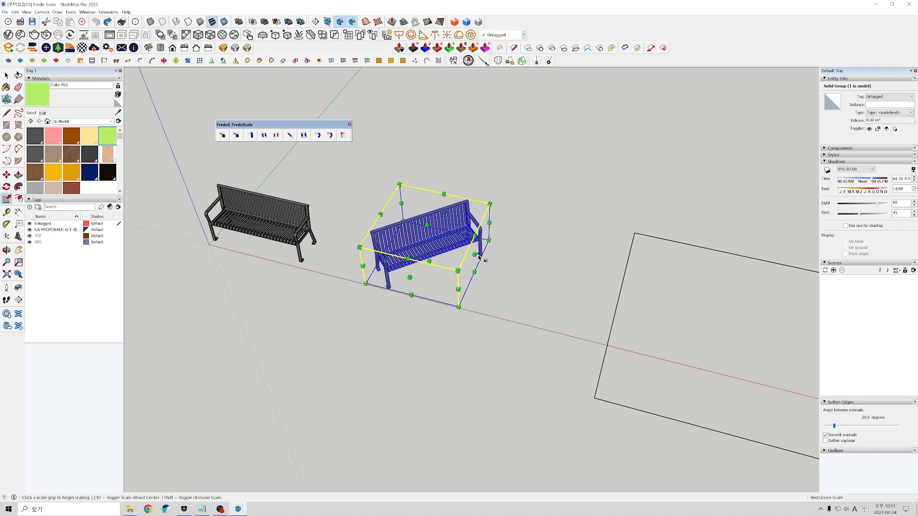
drag(477, 256, 399, 259)
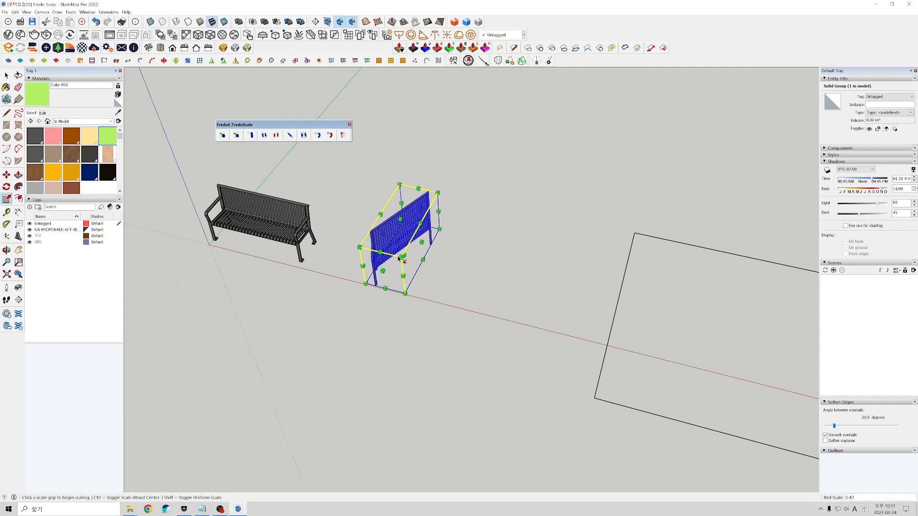
Examine the rotated bench's slats and frame up close for distortion, and undo its red-axis scaling
middle_drag(411, 243, 395, 215)
scroll(395, 215, up, 4)
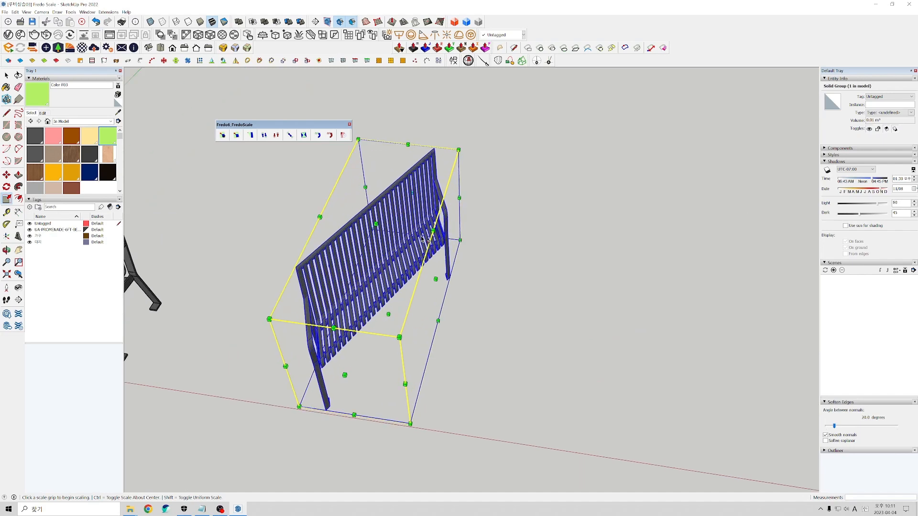
scroll(423, 239, down, 3)
key(ctrl+z)
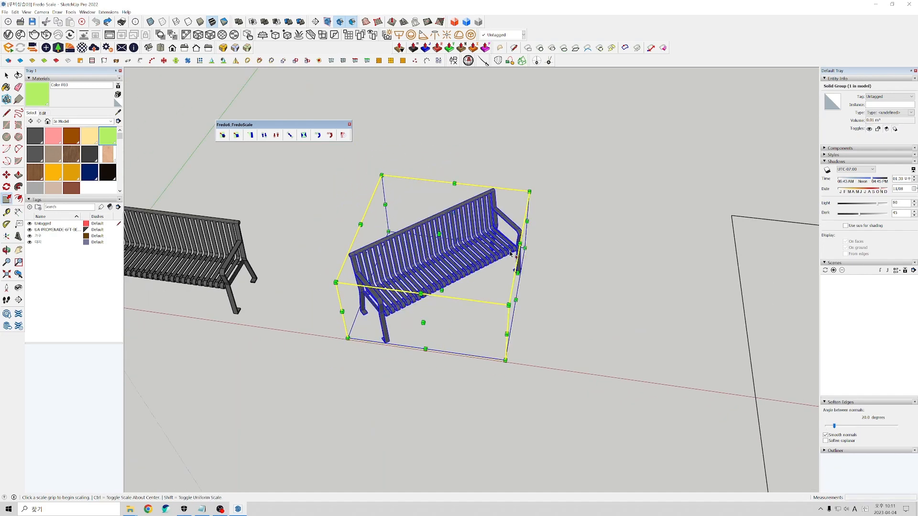
Reduce the rotated bench's length along its own direction, and its height, with FredoScale Box Scaling
middle_drag(522, 256, 409, 273)
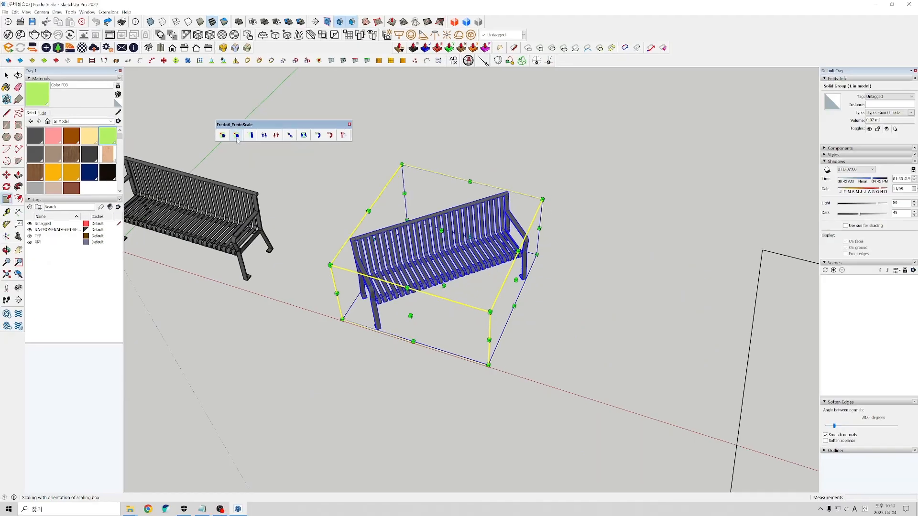
click(235, 133)
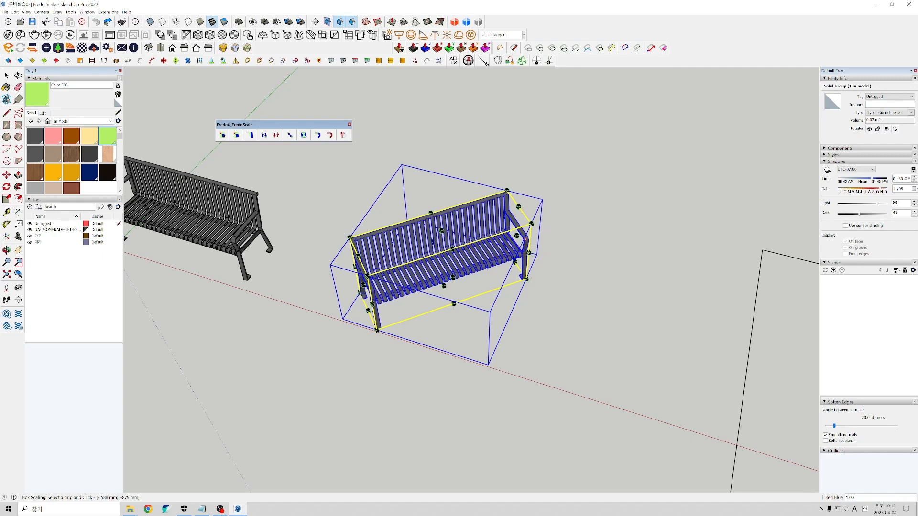
drag(517, 235, 480, 247)
drag(421, 237, 422, 248)
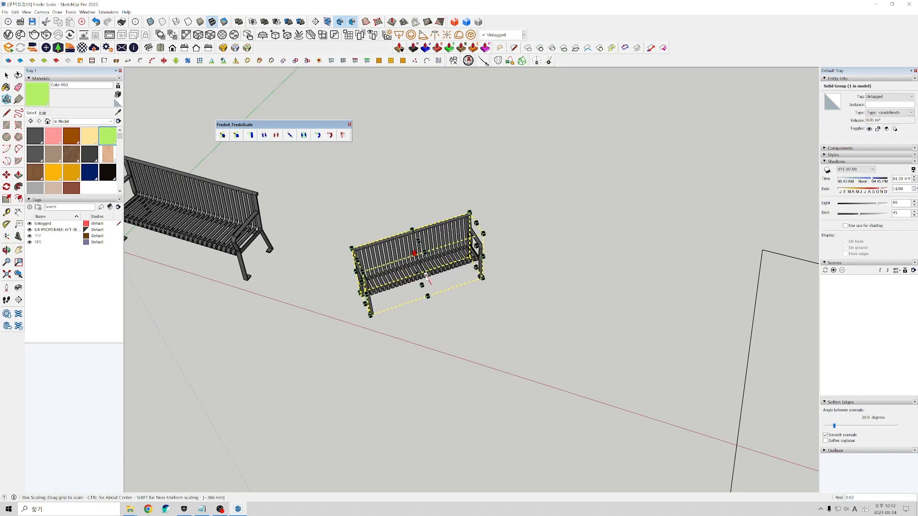
mouse_move(434, 295)
middle_down()
mouse_move(523, 172)
mouse_move(498, 231)
mouse_move(426, 288)
middle_up()
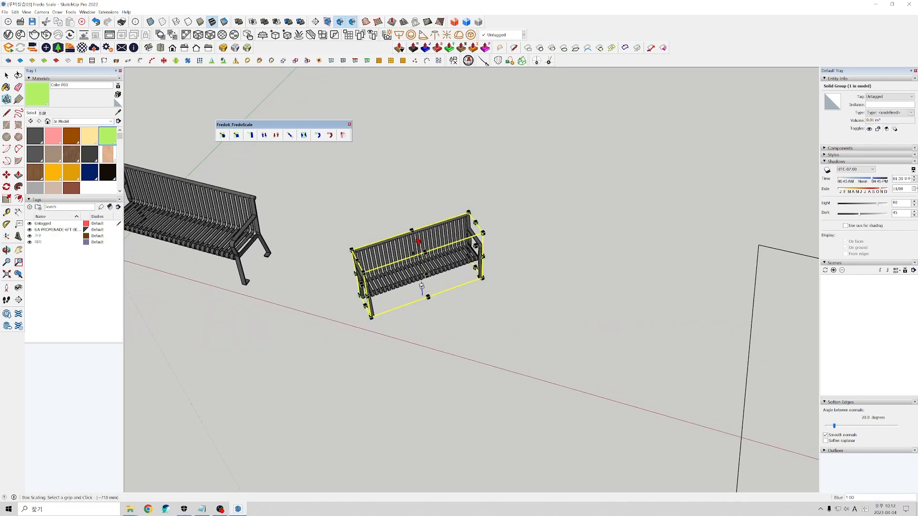
Undo the Box Scaling changes to the rotated bench, dismiss the chat notification, and clear the selection
key(ctrl+z)
key(ctrl+z)
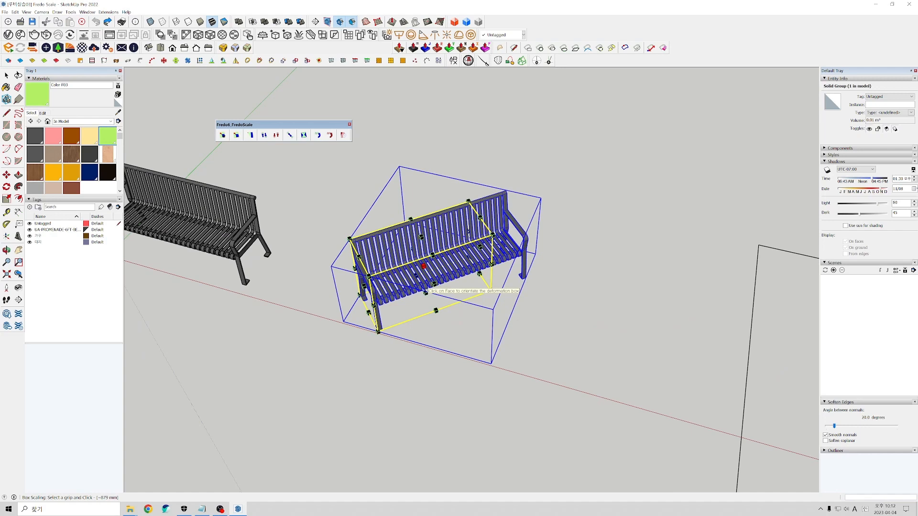
scroll(451, 272, down, 1)
scroll(452, 271, down, 1)
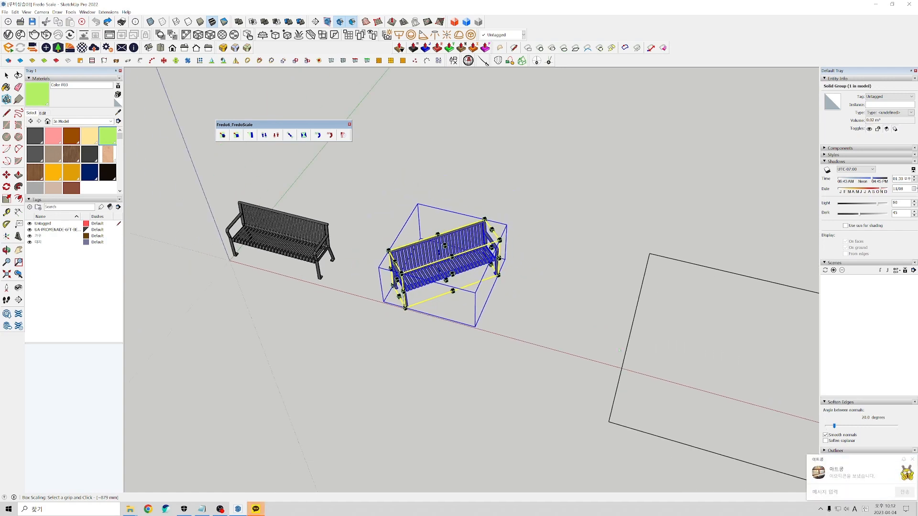
click(914, 461)
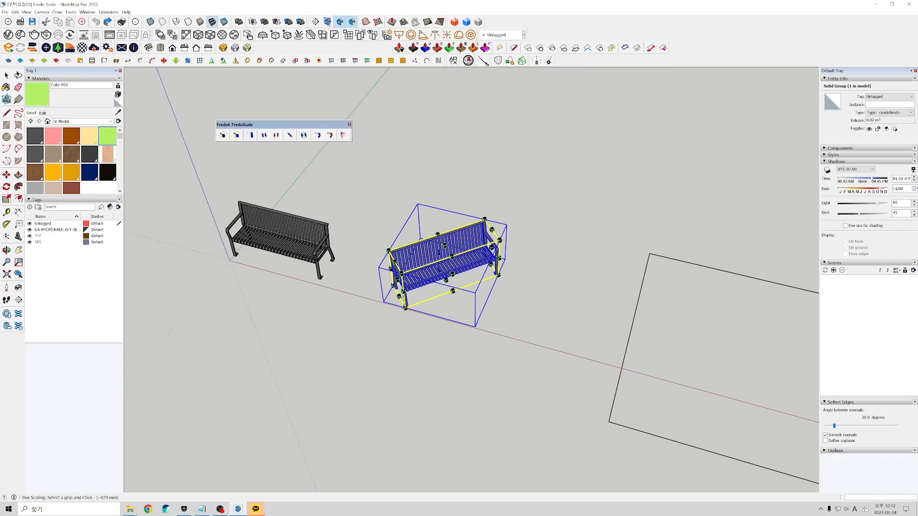
click(6, 76)
click(316, 305)
middle_drag(447, 295, 478, 271)
scroll(449, 280, up, 3)
scroll(397, 266, down, 4)
scroll(354, 231, down, 2)
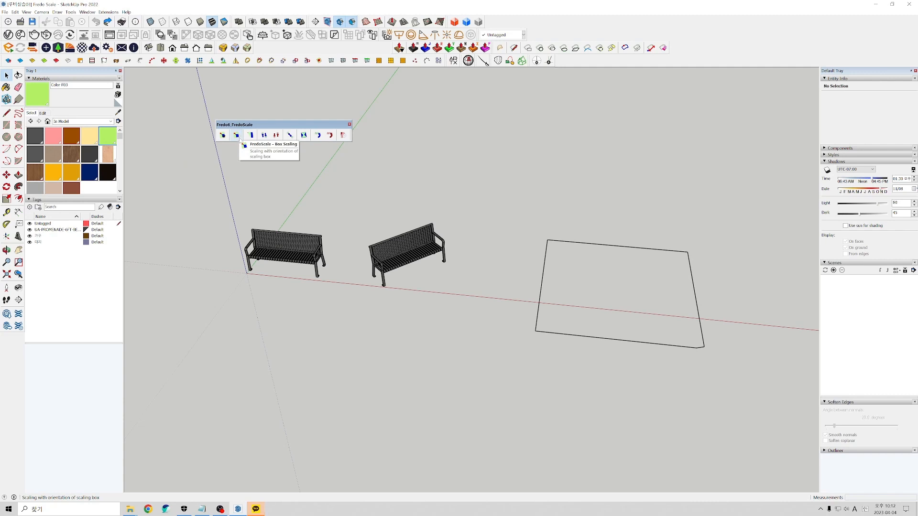
scroll(291, 241, up, 2)
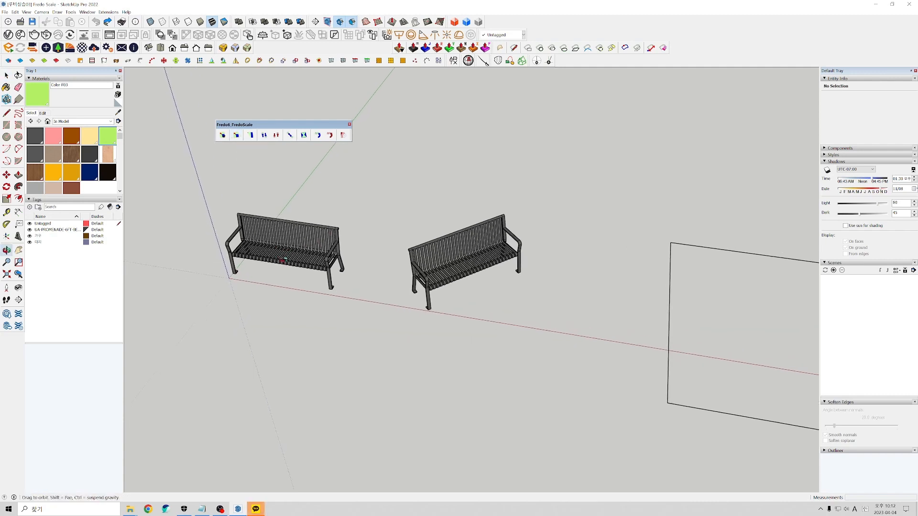
scroll(340, 246, up, 2)
click(344, 248)
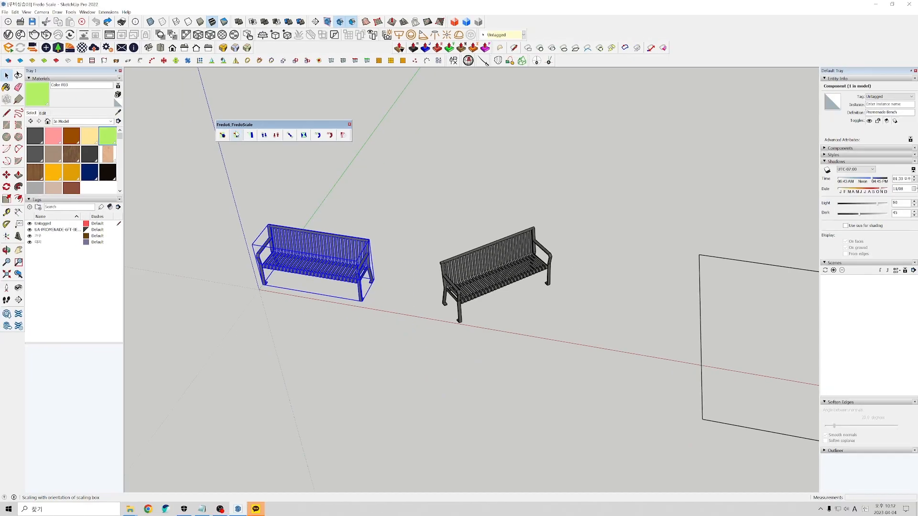
click(238, 135)
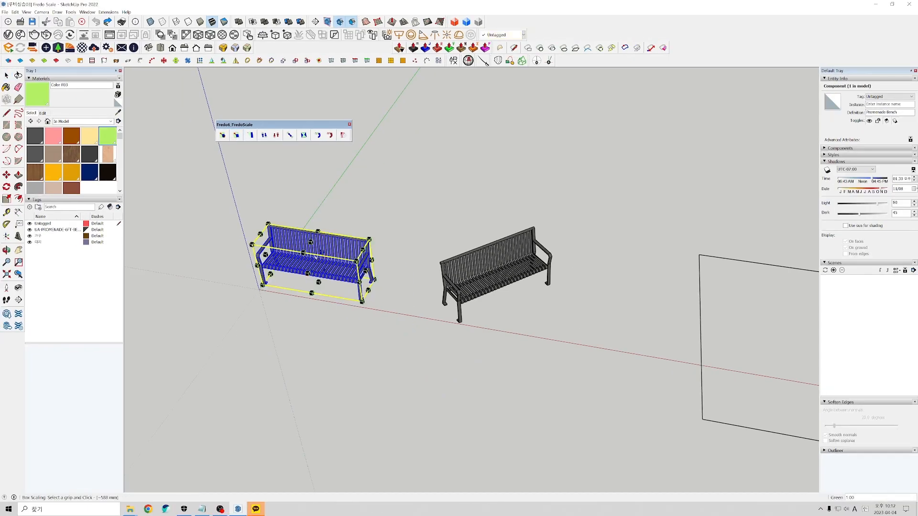
scroll(321, 251, up, 5)
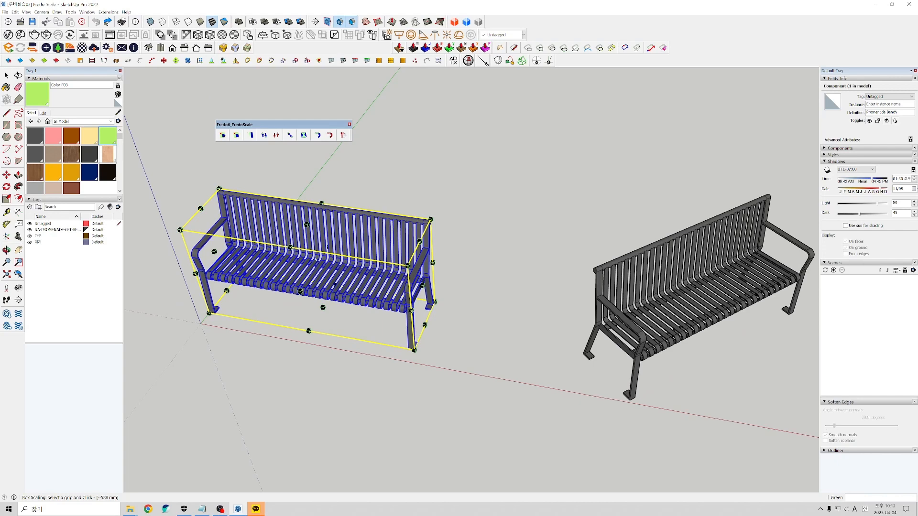
scroll(324, 249, down, 1)
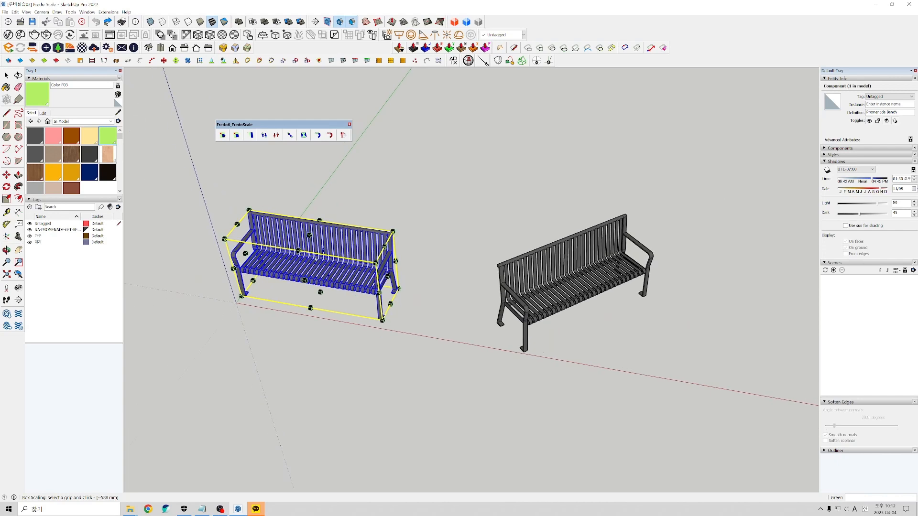
key(Tab)
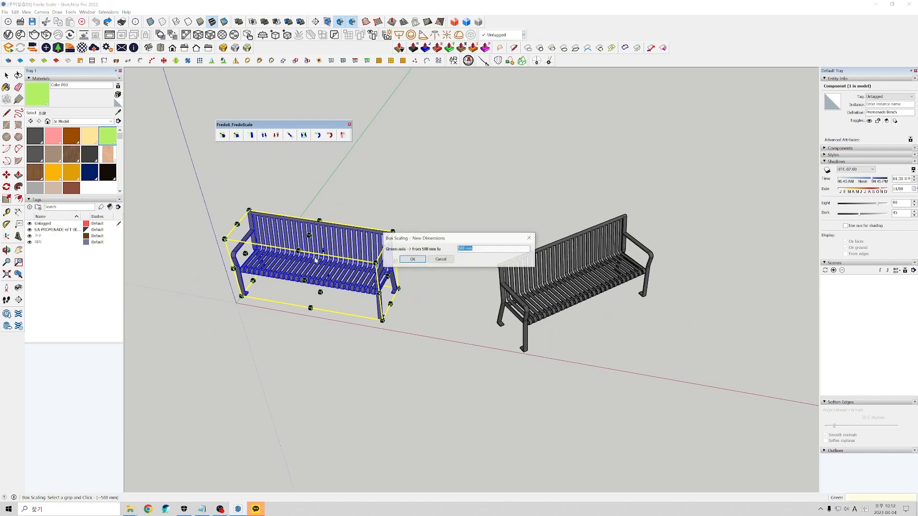
click(449, 261)
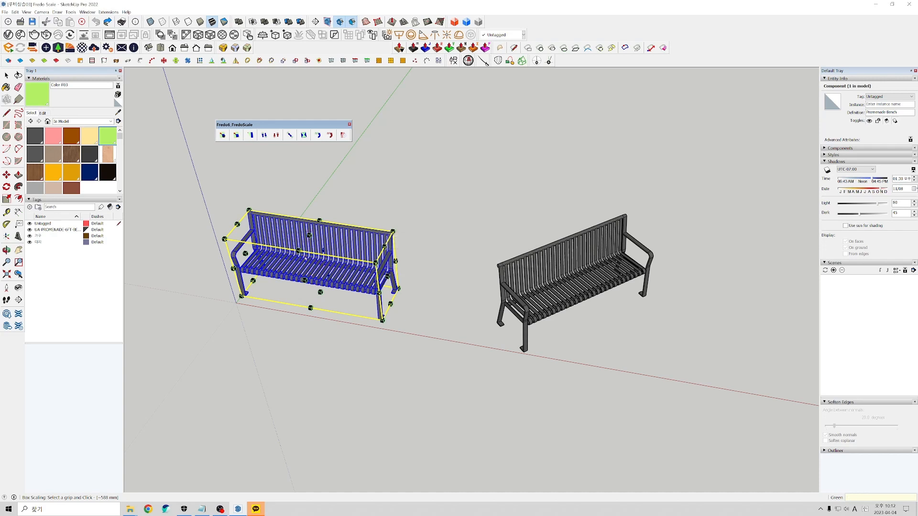
key(Tab)
click(451, 260)
middle_drag(328, 273, 313, 312)
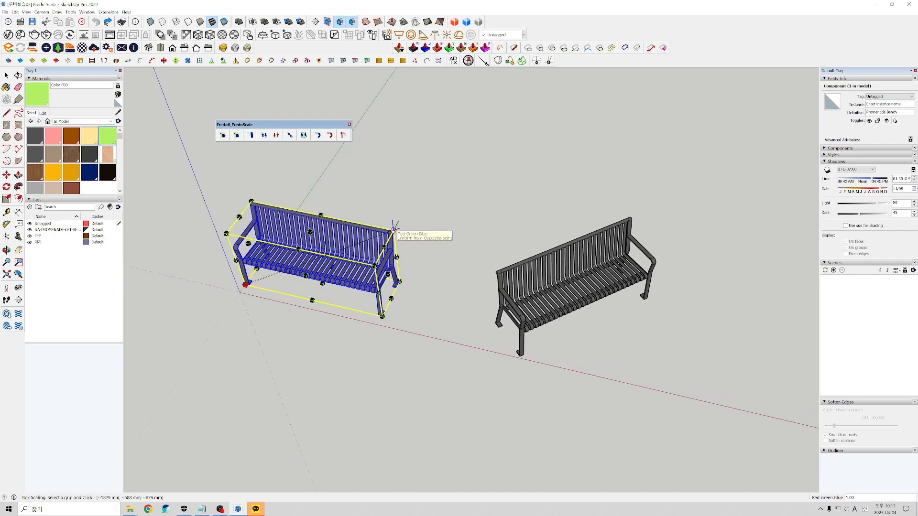
double_click(393, 230)
key(Escape)
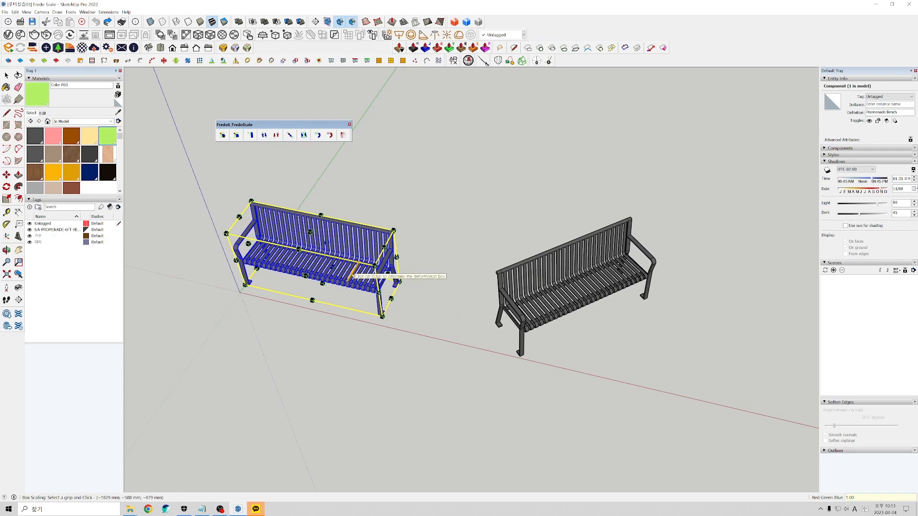
key(space)
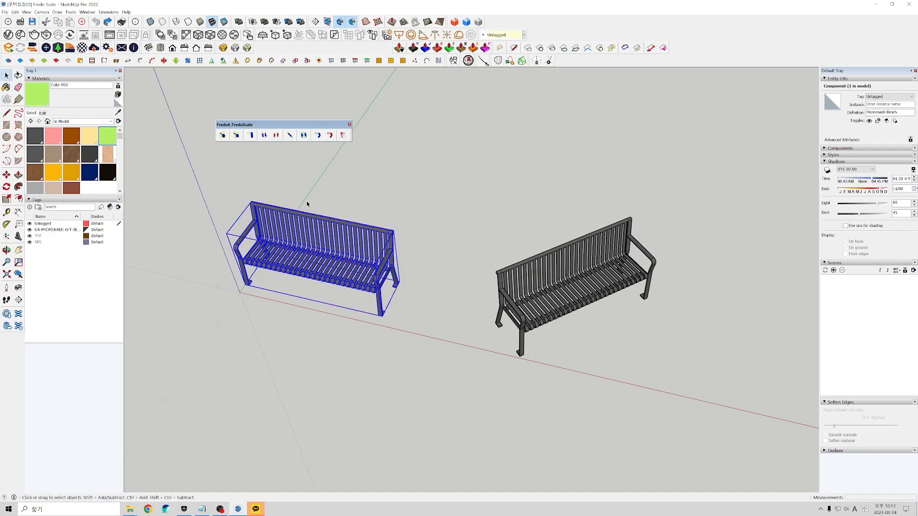
click(318, 200)
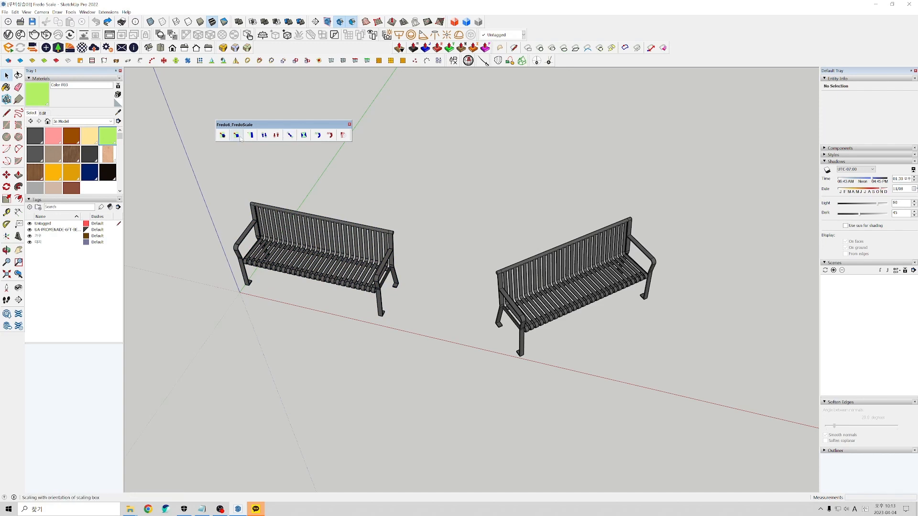
Resize the axis-aligned bench with Box Scaling to 1600 mm along red, 650 mm along green and 700 mm along blue, and deselect it
scroll(338, 227, up, 2)
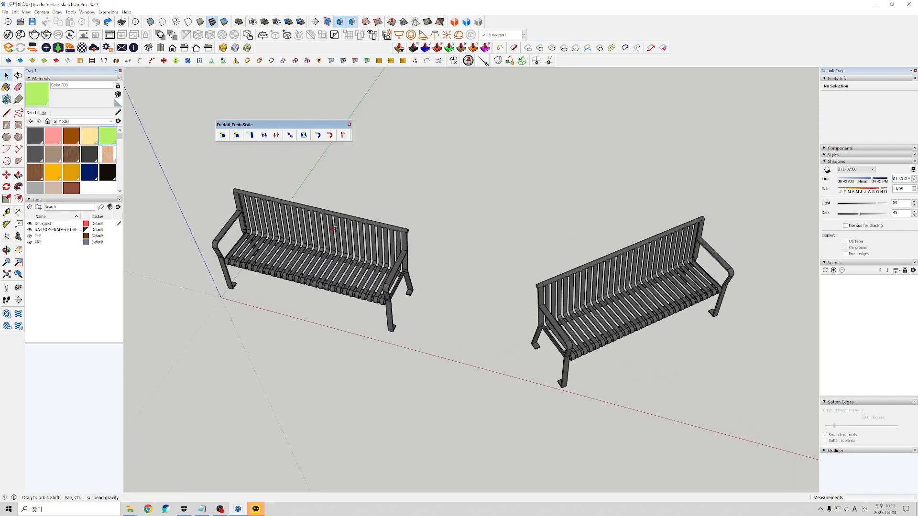
middle_drag(331, 227, 328, 216)
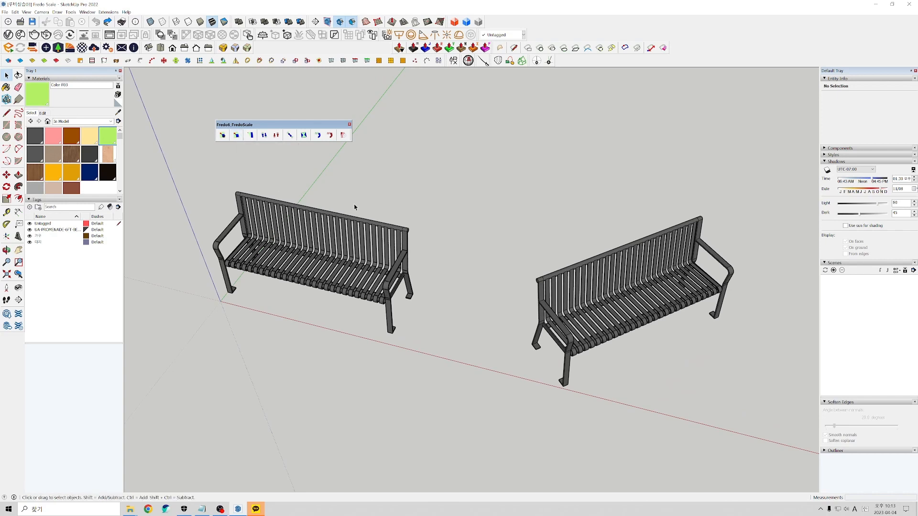
scroll(354, 204, down, 1)
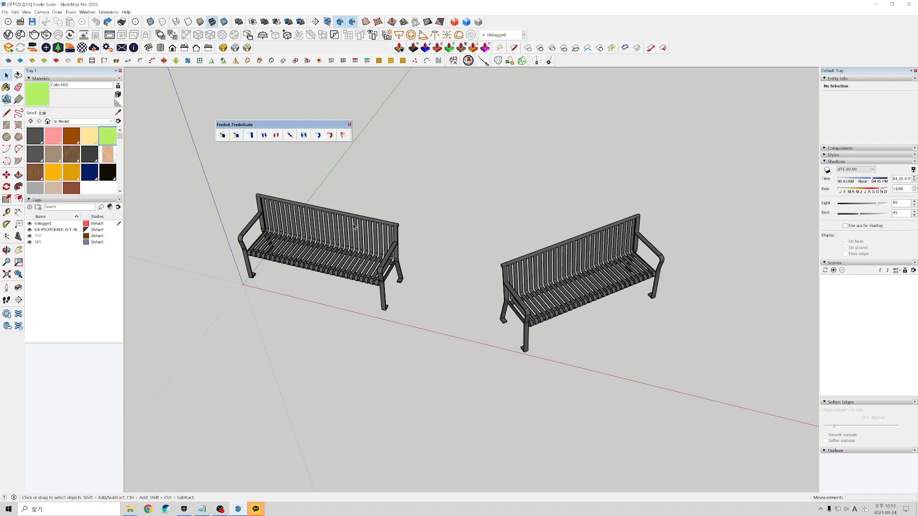
click(353, 222)
click(237, 135)
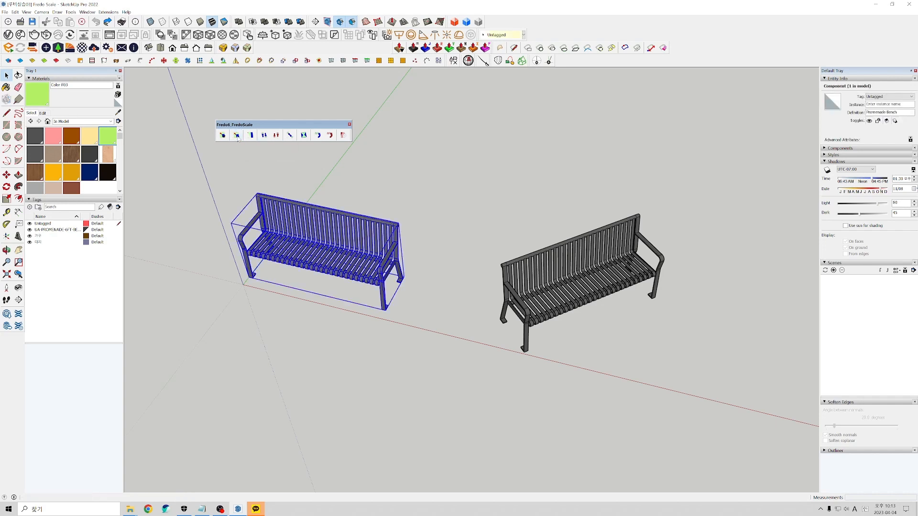
double_click(398, 223)
drag(437, 204, 435, 201)
key(ctrl+1)
click(492, 224)
mouse_move(487, 244)
mouse_down()
mouse_move(433, 251)
mouse_move(413, 210)
mouse_move(469, 183)
mouse_move(486, 242)
mouse_up()
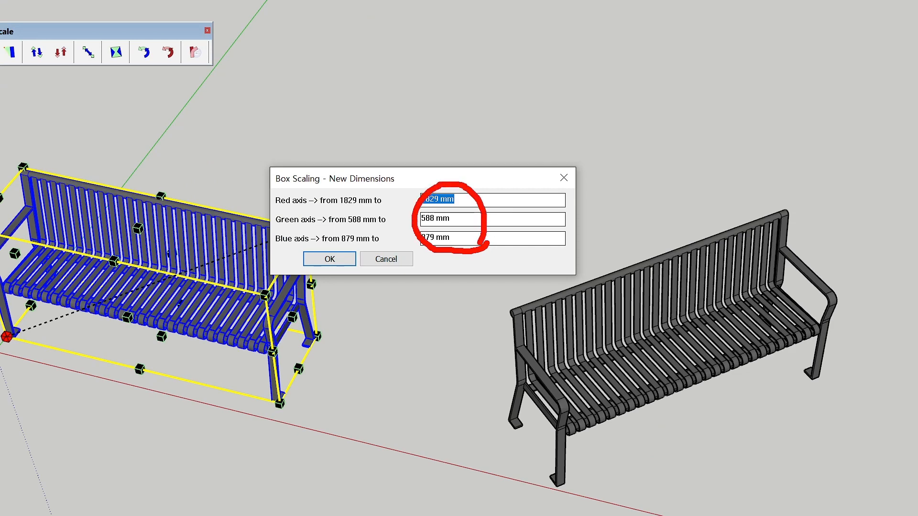
key(Escape)
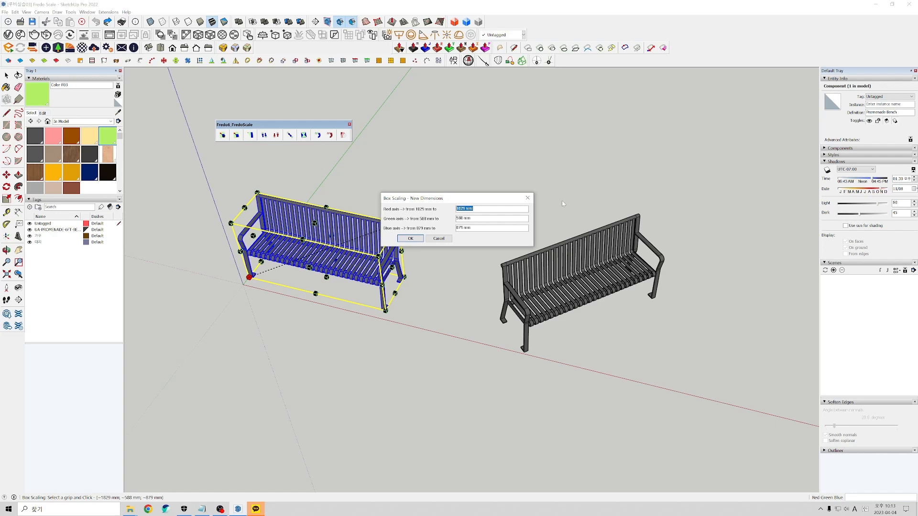
text(1600)
key(Tab)
text(650)
key(Tab)
text(700)
click(410, 239)
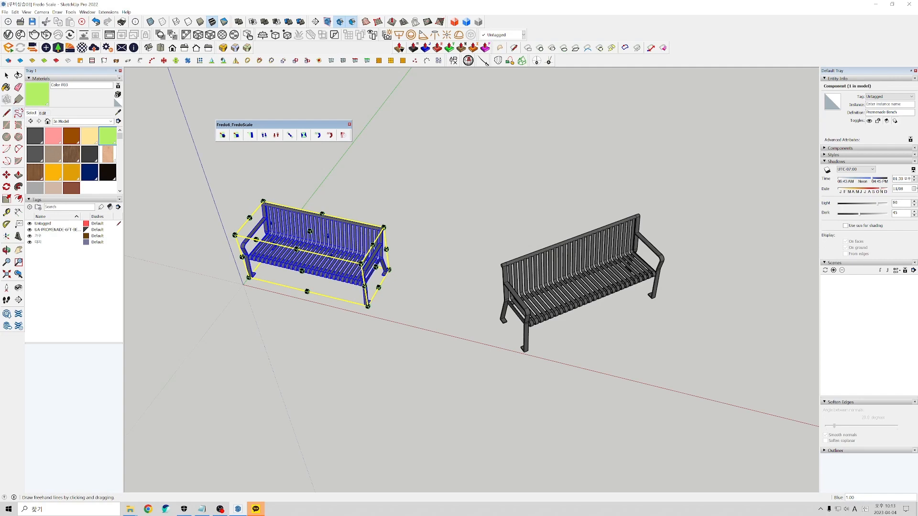
click(7, 75)
click(271, 297)
Check the resized bench's red, green and blue dimensions in the Box Scaling dimension dialog, and close it without changes
mouse_move(271, 297)
middle_down()
mouse_move(257, 303)
mouse_move(280, 296)
middle_up()
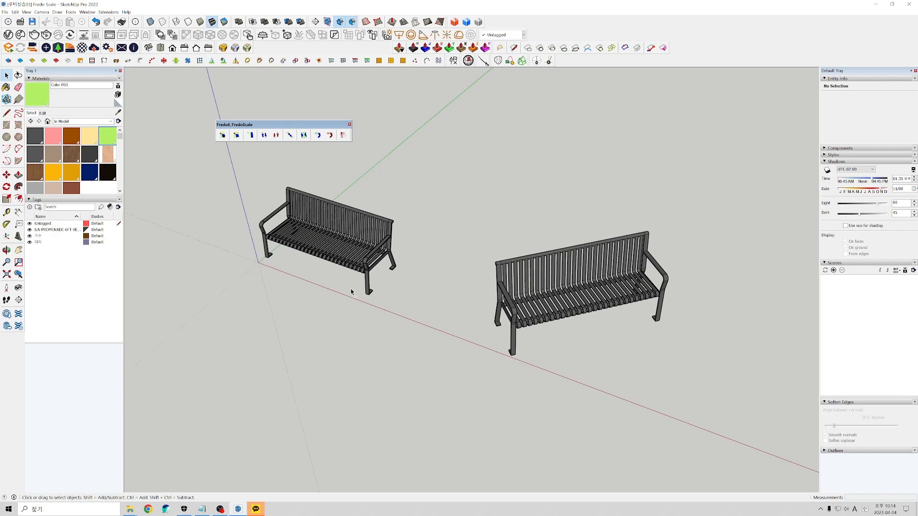
scroll(332, 233, up, 3)
scroll(332, 233, down, 4)
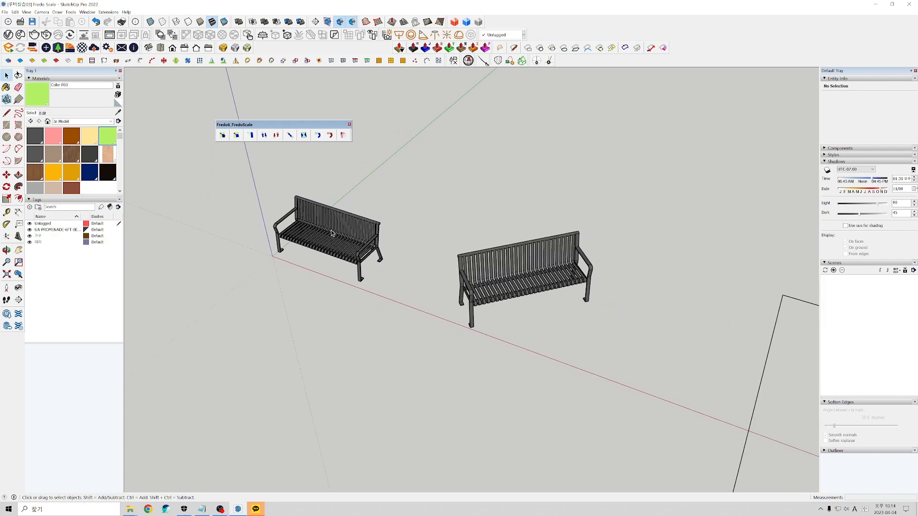
scroll(332, 233, up, 2)
click(345, 229)
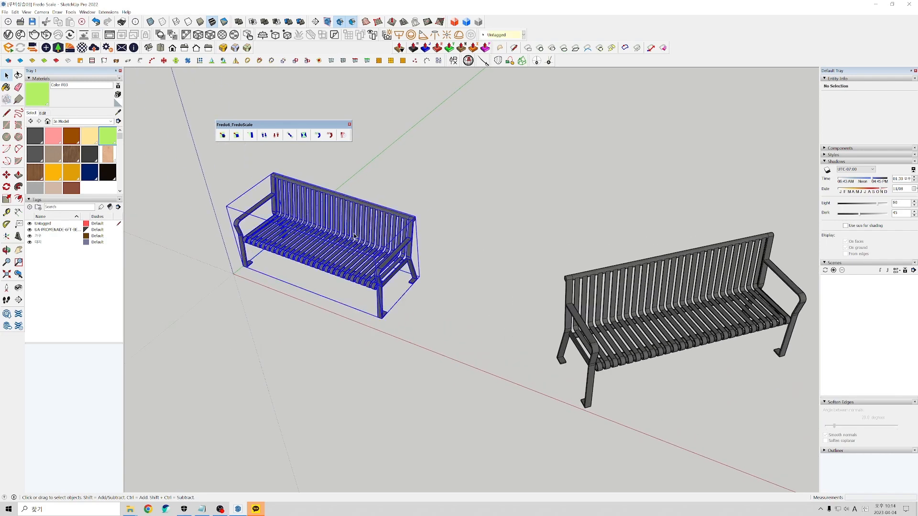
click(236, 135)
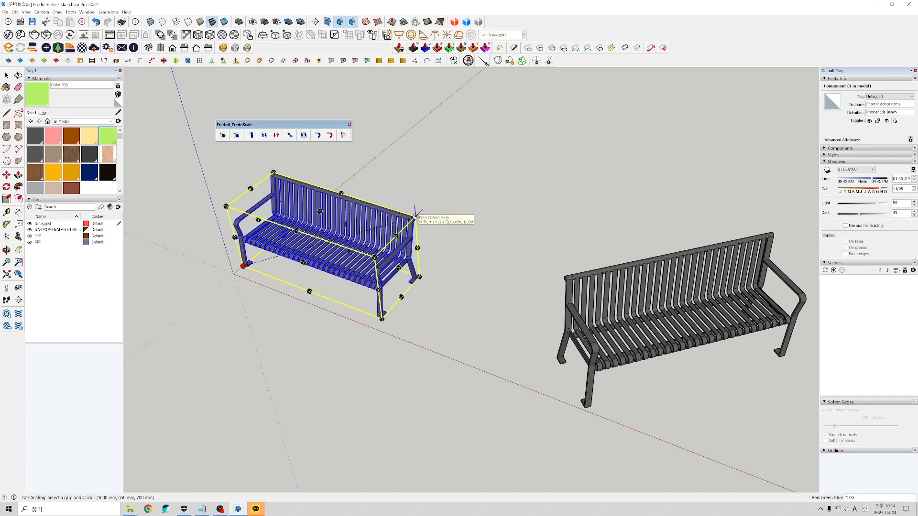
double_click(415, 217)
drag(443, 234, 442, 220)
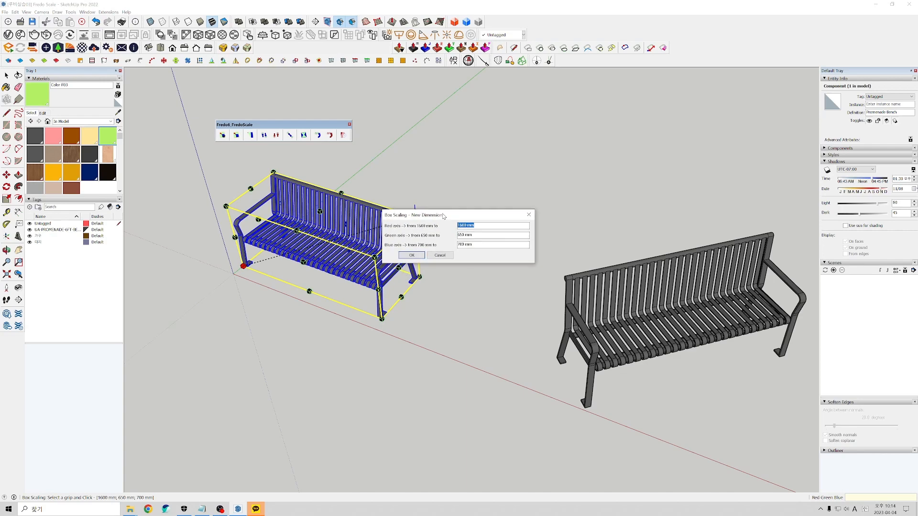
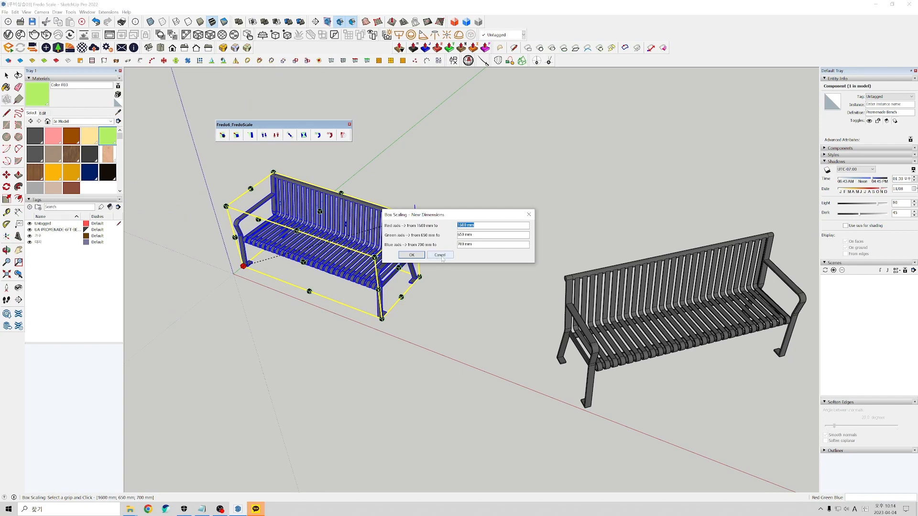
click(441, 261)
key(space)
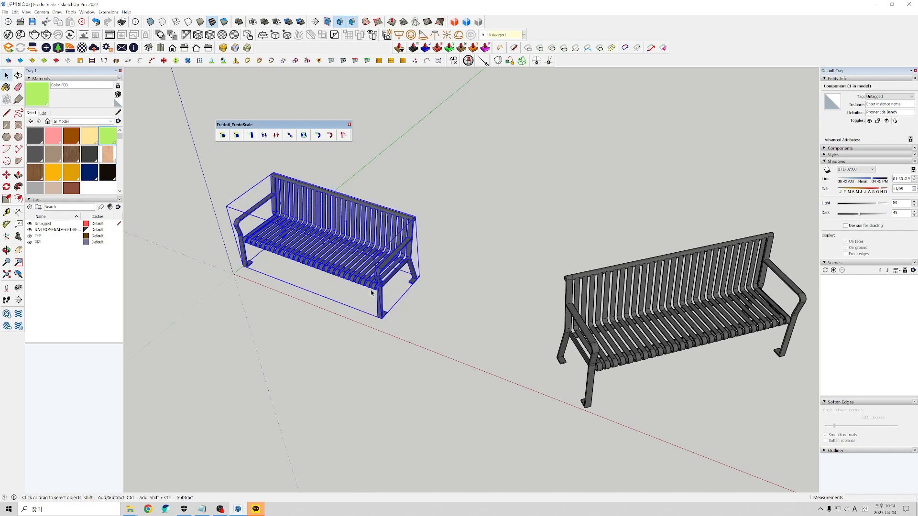
scroll(313, 239, down, 4)
scroll(330, 201, down, 2)
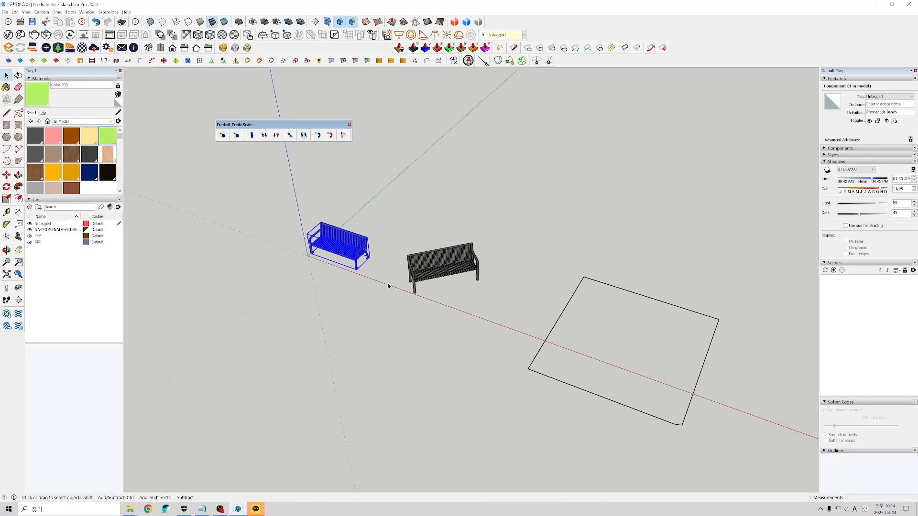
click(388, 286)
click(439, 269)
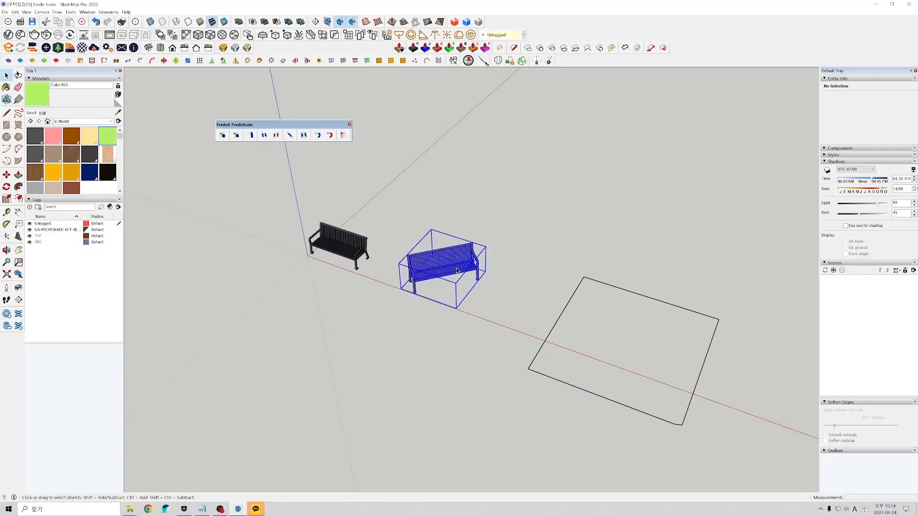
scroll(436, 275, up, 3)
click(288, 238)
scroll(282, 241, down, 3)
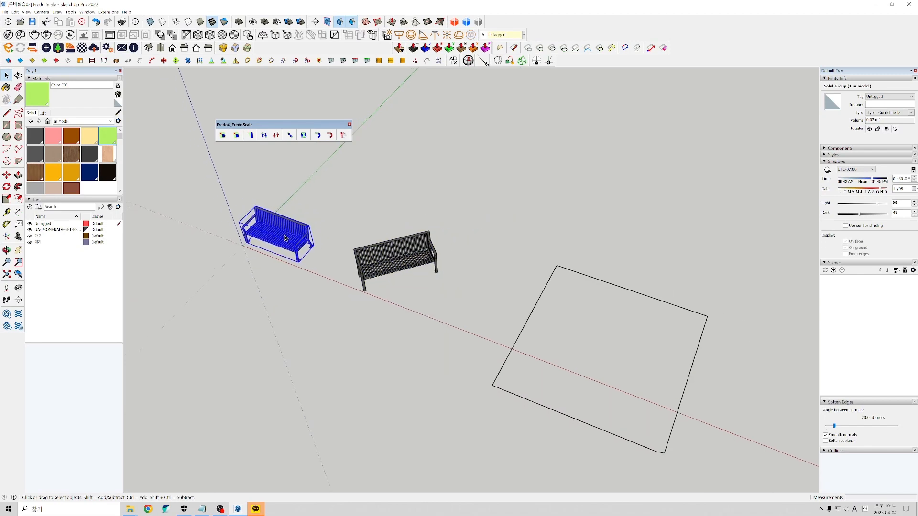
scroll(277, 244, up, 4)
middle_drag(277, 243, 297, 237)
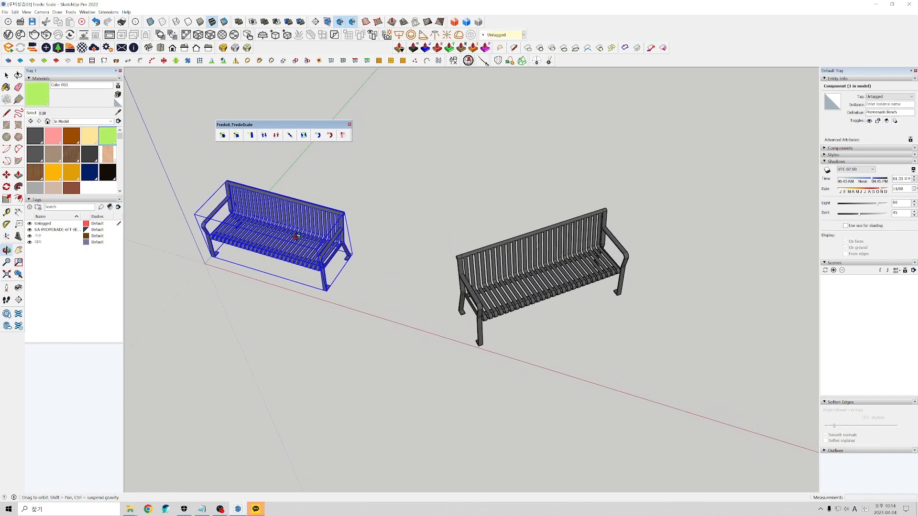
scroll(287, 224, down, 5)
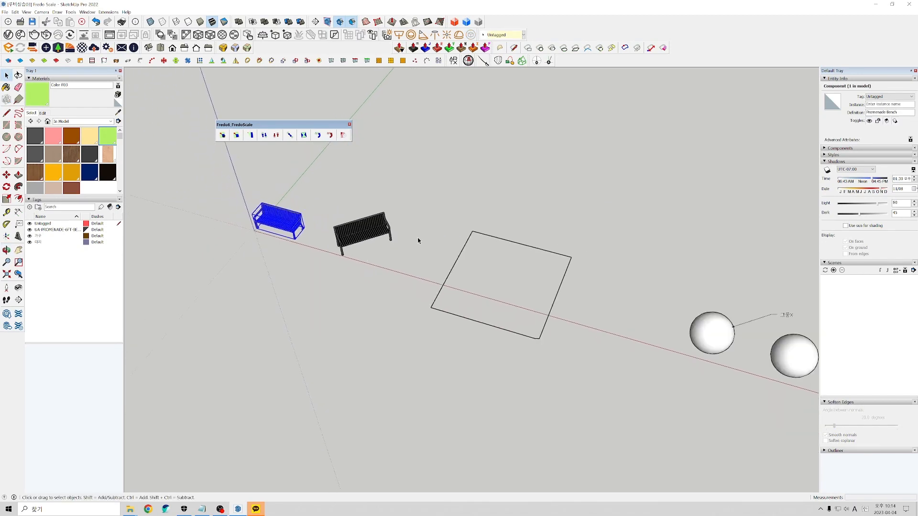
Flatten the square outline with the cut corner onto one plane using Box Scaling with a blue-axis factor of 0
click(517, 270)
middle_drag(517, 270, 462, 262)
scroll(462, 262, up, 2)
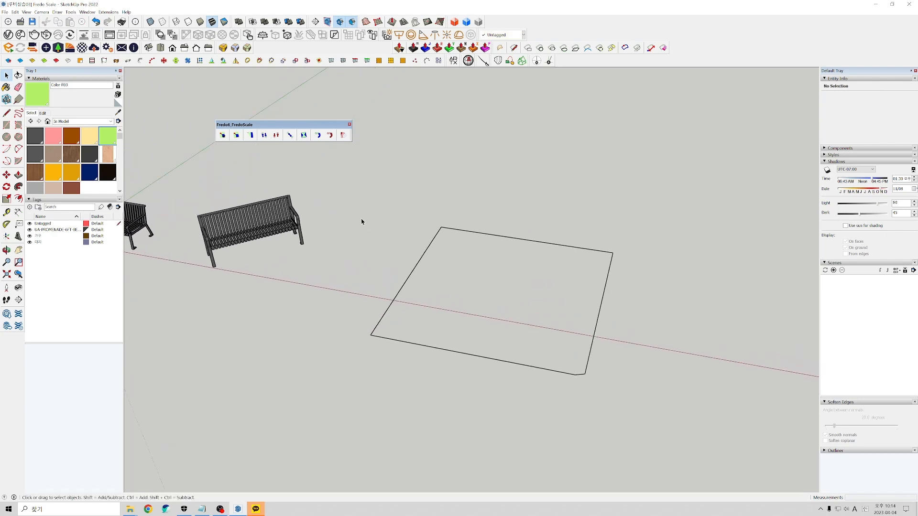
drag(347, 184, 640, 412)
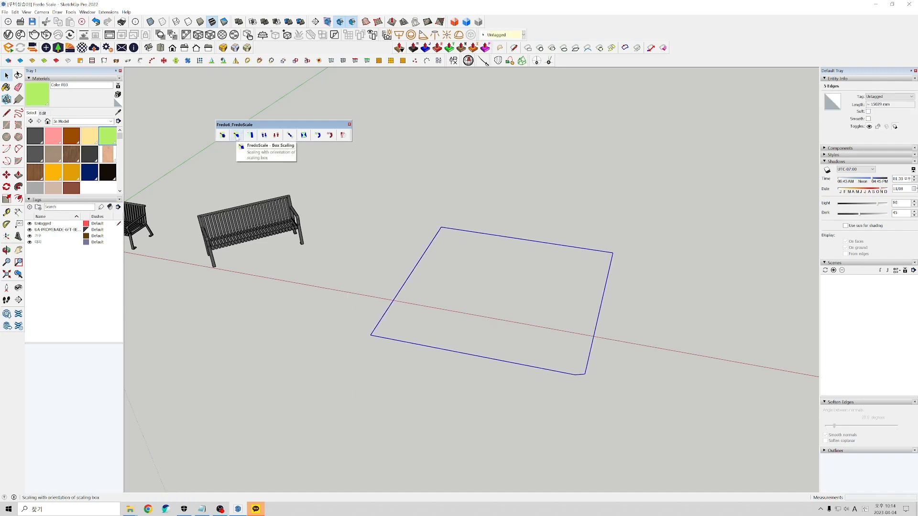
click(236, 136)
scroll(547, 287, up, 2)
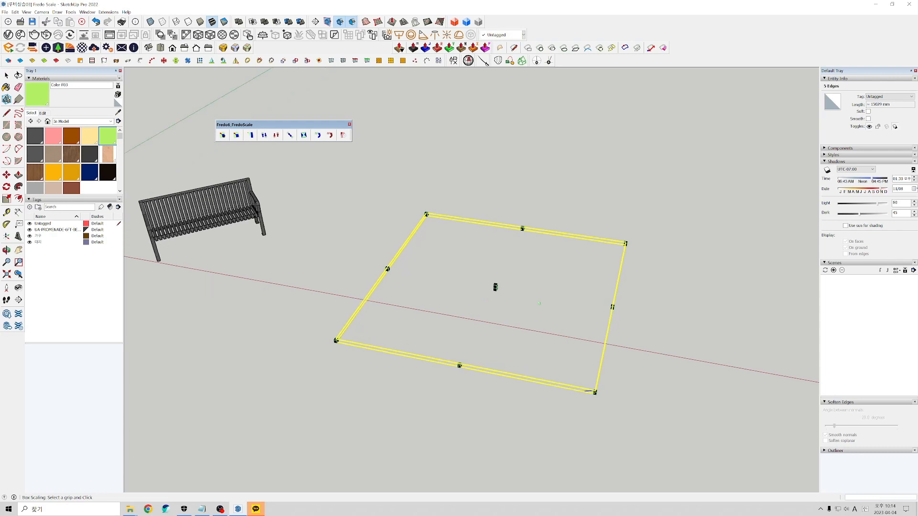
middle_drag(509, 297, 517, 248)
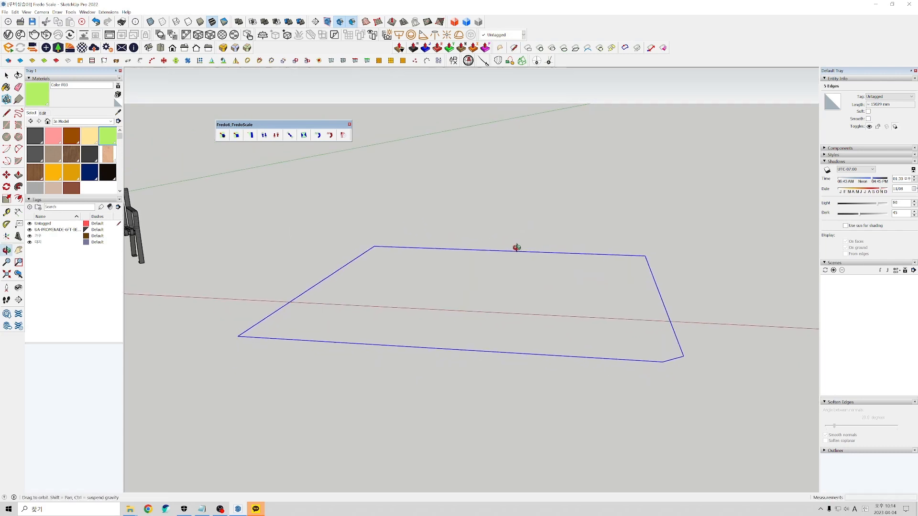
middle_drag(491, 300, 554, 339)
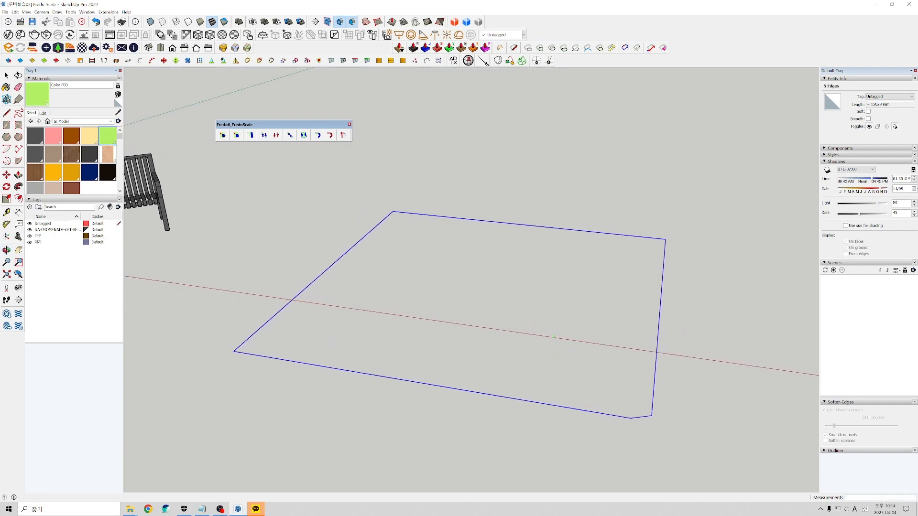
click(236, 135)
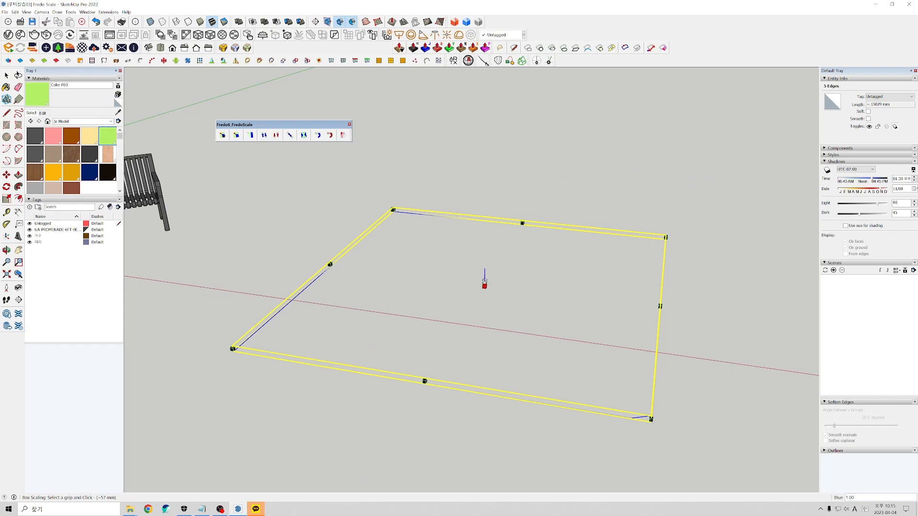
drag(485, 282, 485, 299)
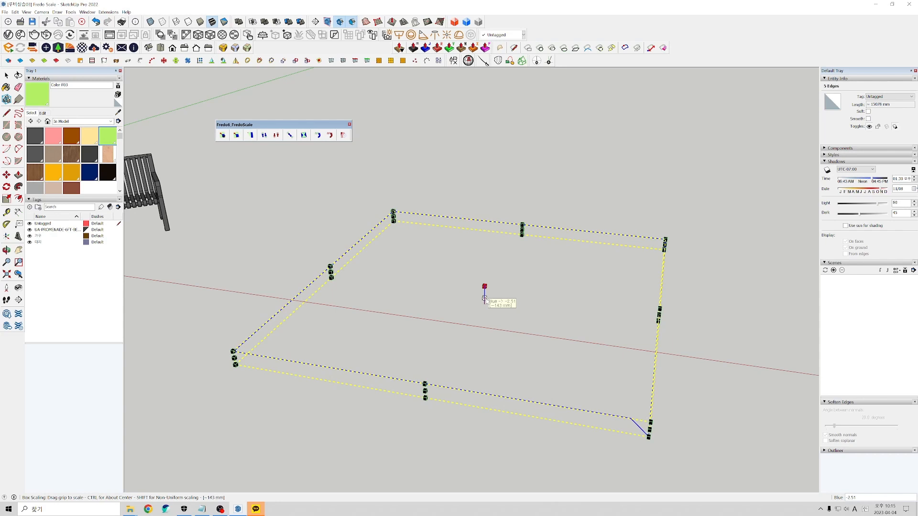
text(0)
key(Return)
key(space)
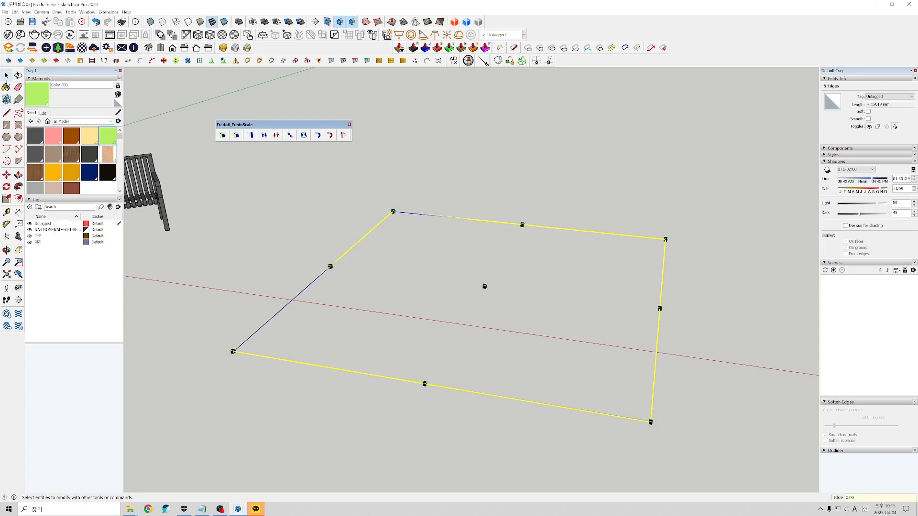
Try to flare the top of the ungrouped sphere outward with Box Tapering, and undo it
middle_drag(442, 260, 614, 297)
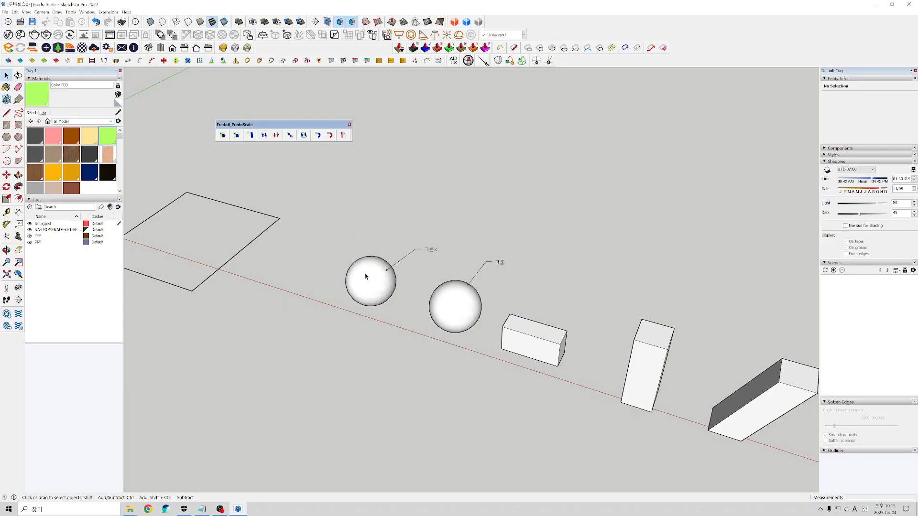
scroll(343, 198, up, 7)
shift+middle_drag(329, 217, 307, 178)
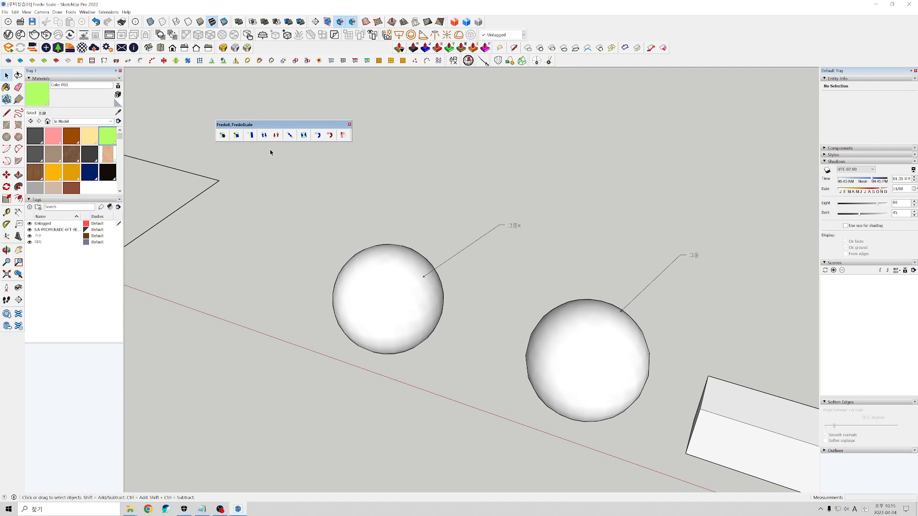
triple_click(381, 290)
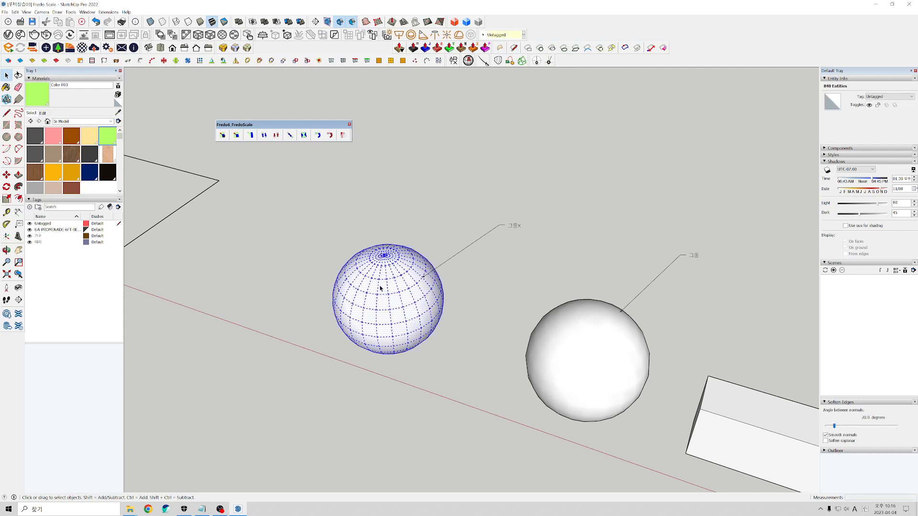
click(381, 289)
scroll(381, 290, up, 3)
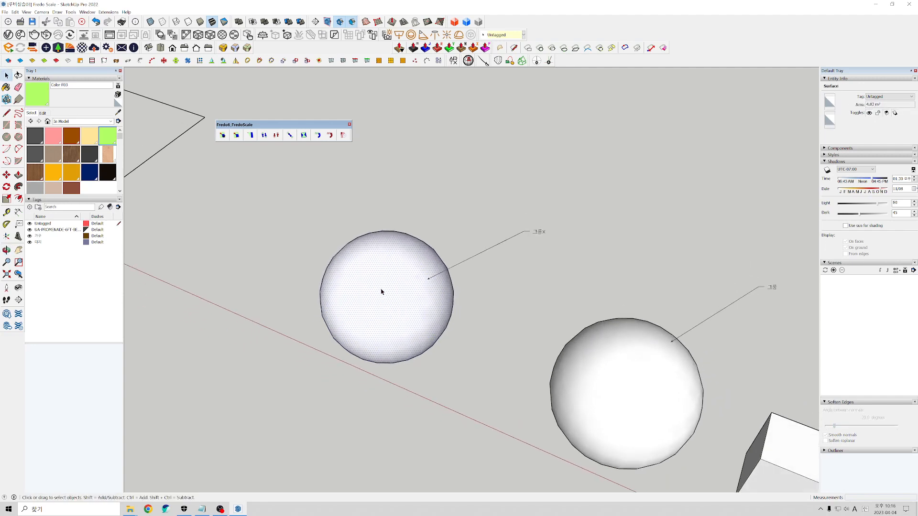
triple_click(381, 291)
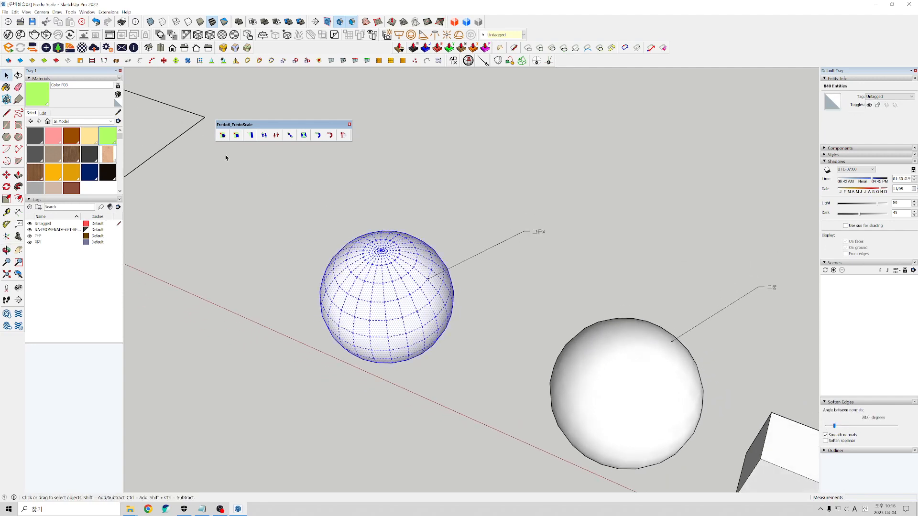
click(249, 136)
middle_drag(397, 205, 404, 180)
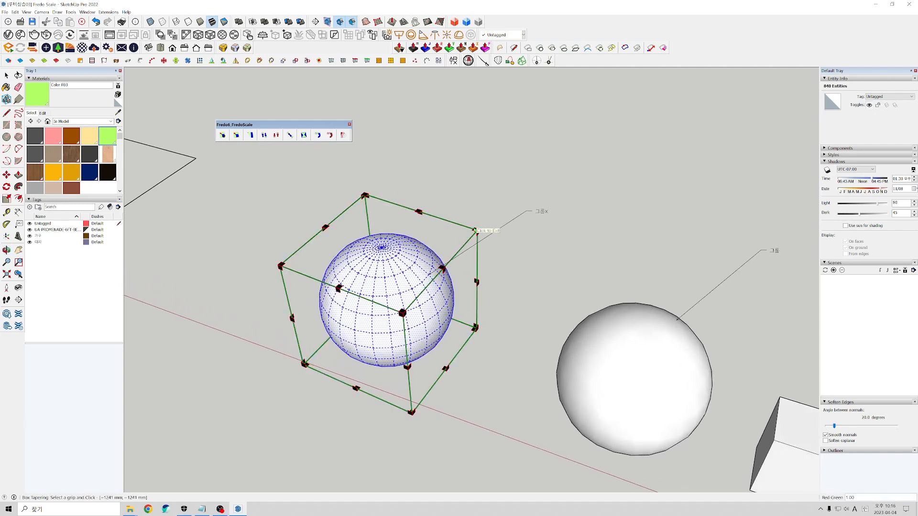
drag(477, 230, 666, 198)
middle_drag(666, 197, 574, 282)
key(ctrl+z)
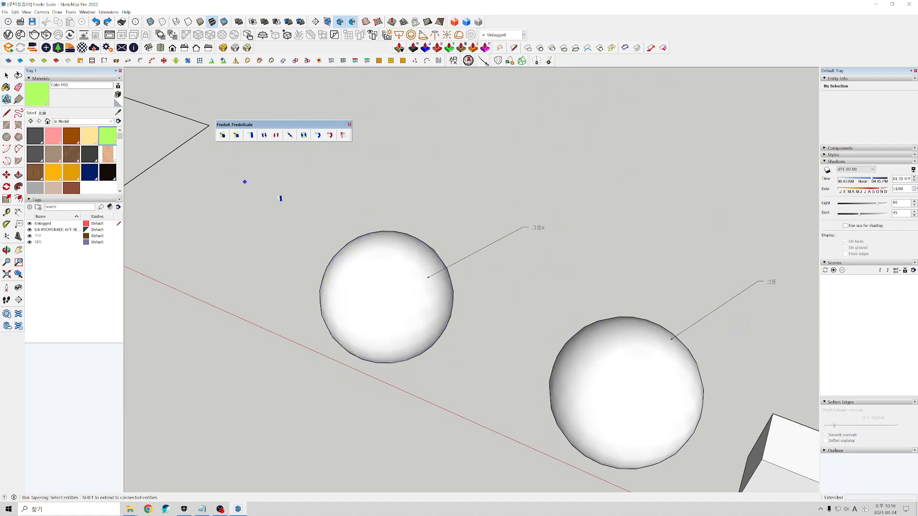
Taper the top of the ungrouped sphere inward to a factor of about 0.66 for an egg shape, and deselect it
click(399, 261)
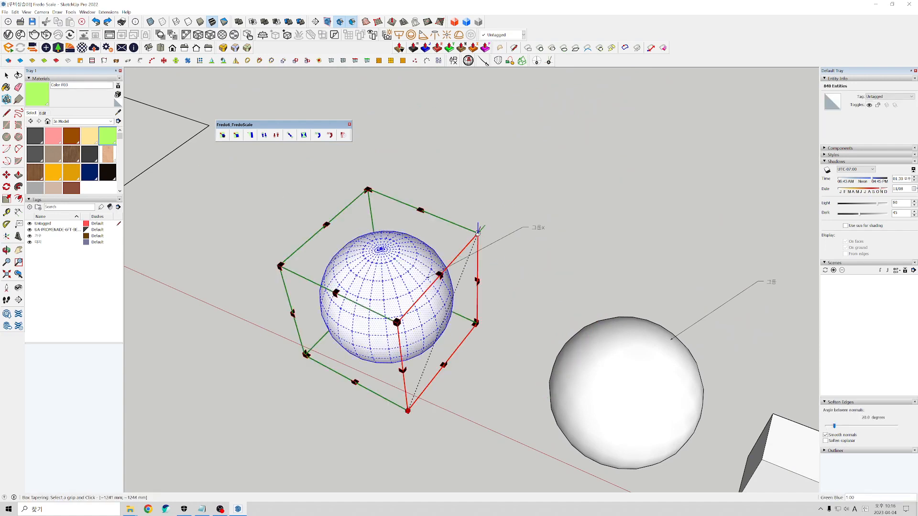
drag(477, 234, 447, 237)
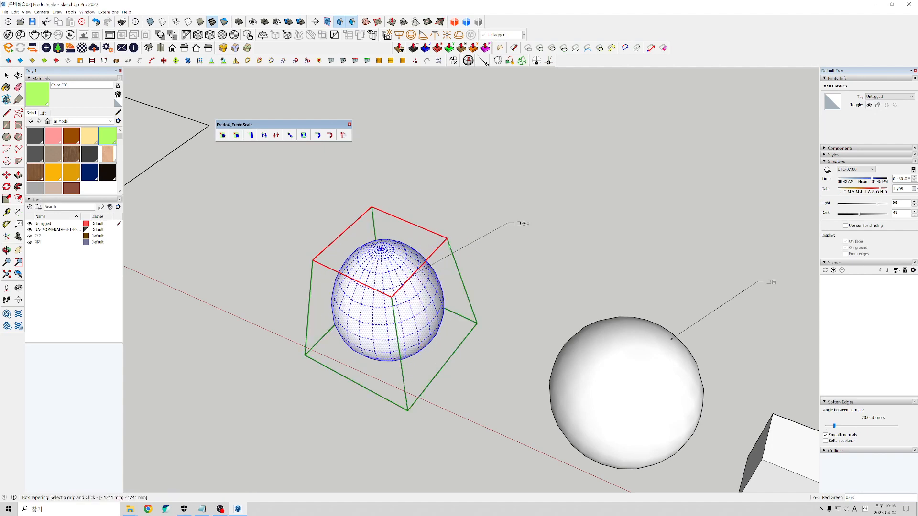
click(7, 75)
click(486, 199)
middle_drag(479, 206, 364, 346)
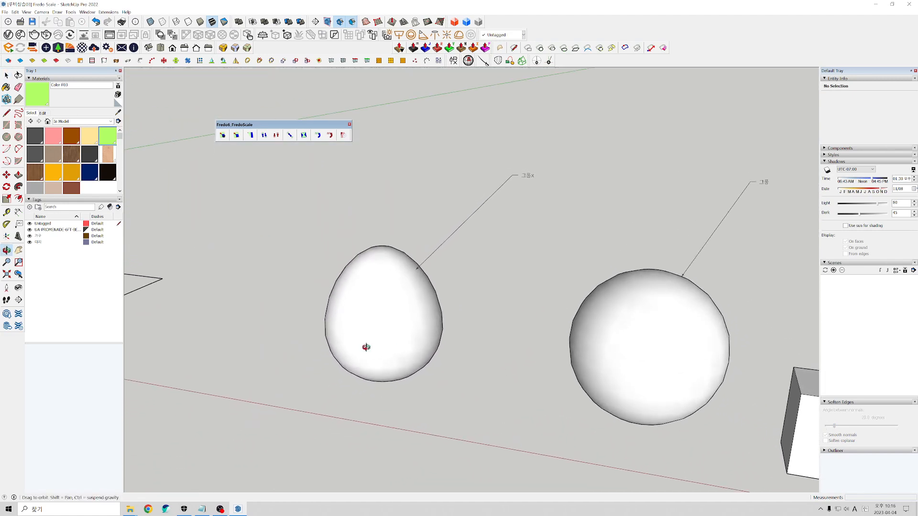
scroll(449, 250, down, 3)
middle_drag(449, 250, 423, 275)
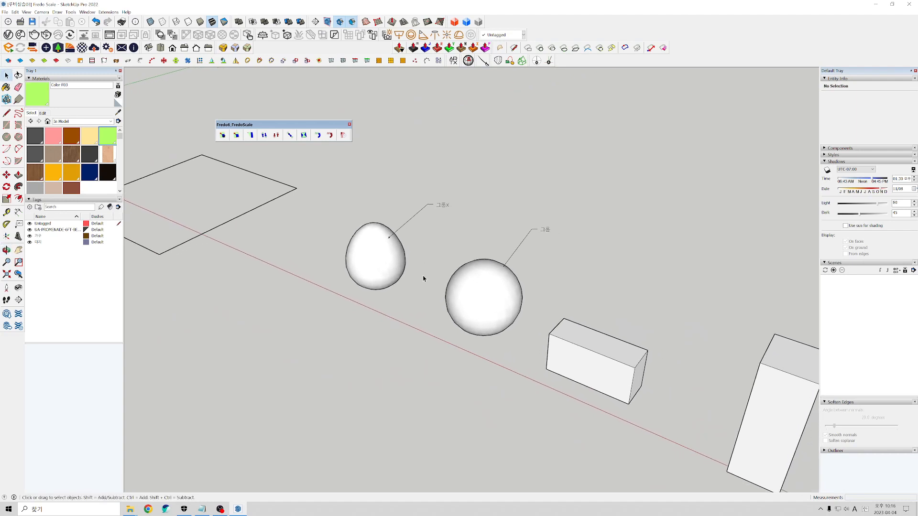
Select the grouped sphere and start Box Tapering on it
scroll(478, 309, up, 4)
middle_drag(478, 310, 502, 305)
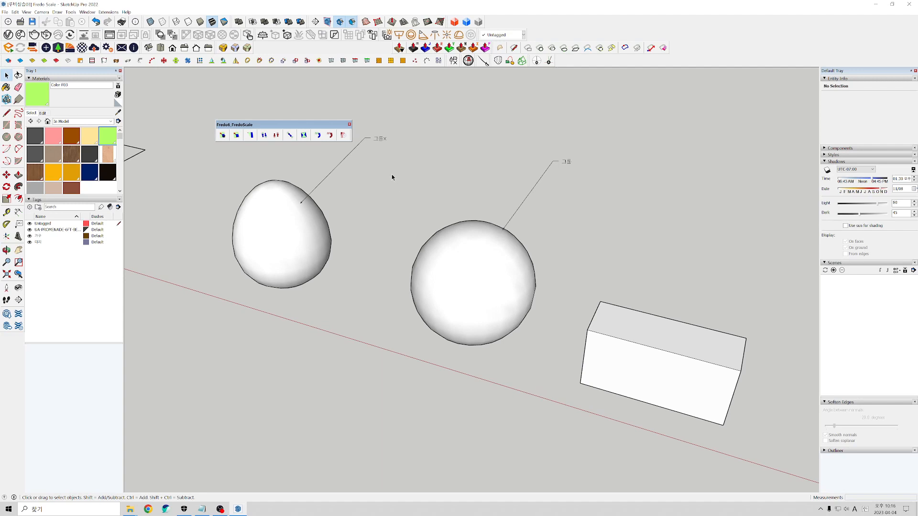
scroll(419, 197, down, 2)
middle_drag(424, 200, 496, 269)
scroll(463, 275, up, 2)
scroll(476, 250, up, 2)
click(476, 248)
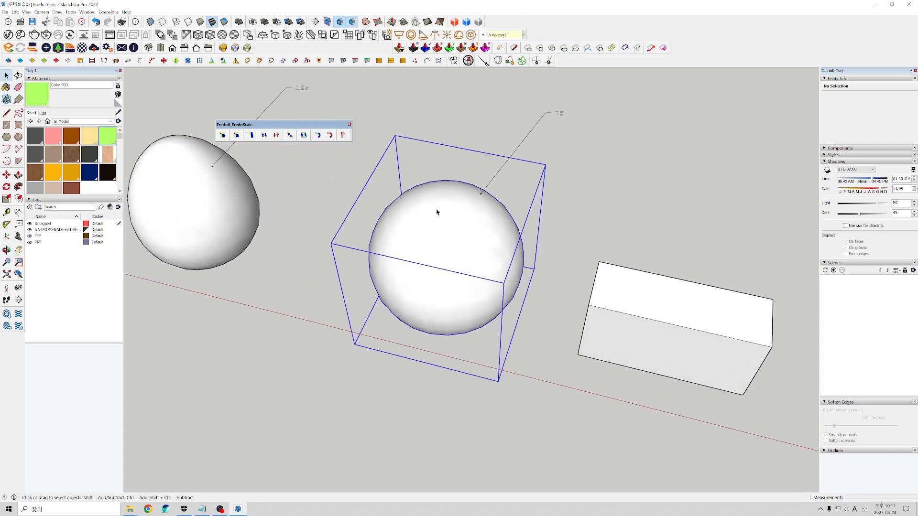
click(252, 136)
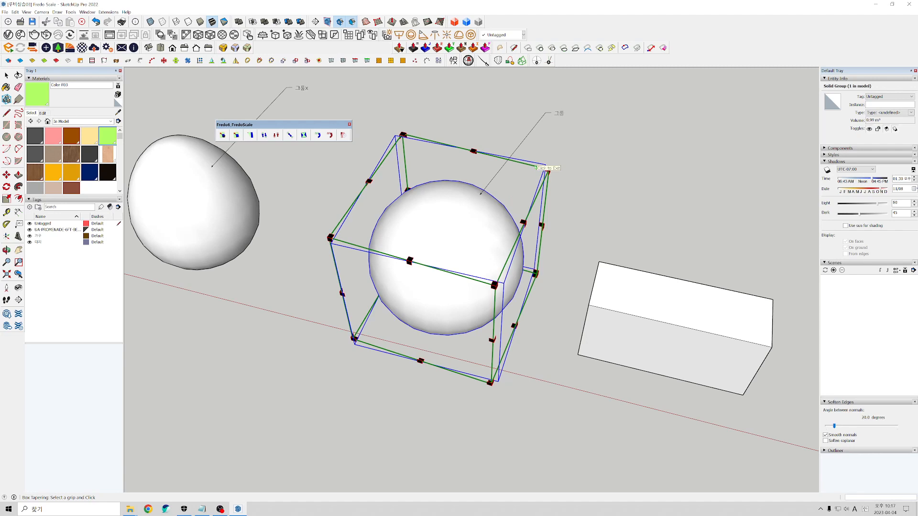
key(ctrl+1)
click(561, 171)
mouse_move(533, 207)
mouse_down()
mouse_move(488, 164)
mouse_move(544, 148)
mouse_move(547, 206)
mouse_up()
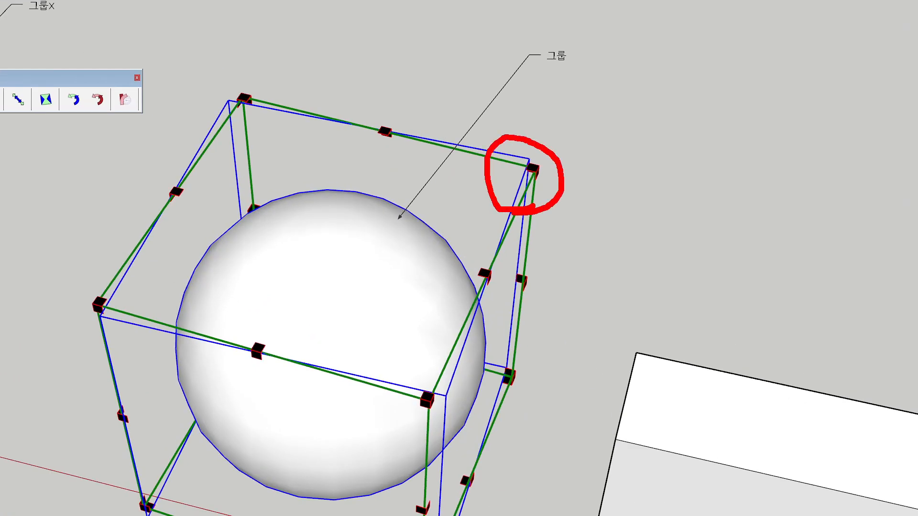
key(Escape)
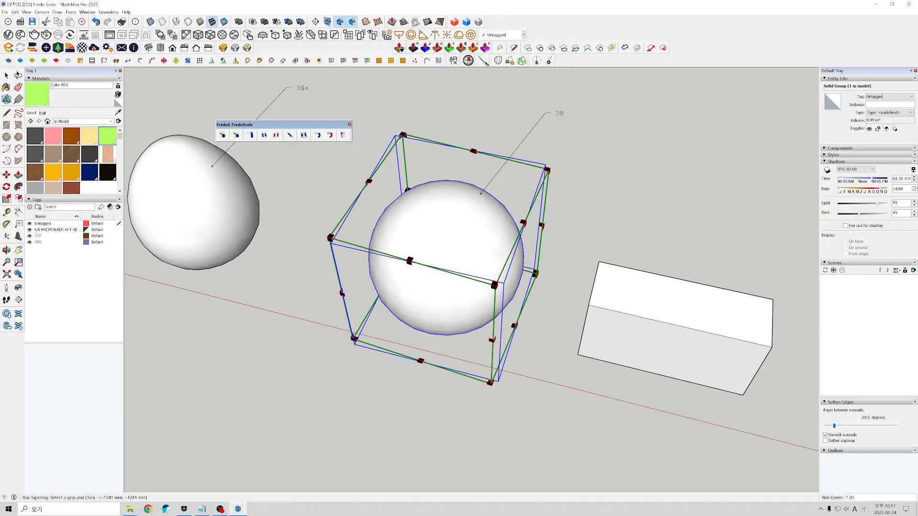
Try to taper the grouped sphere from the upper corner of its deformation box, and undo it
click(548, 169)
click(552, 205)
middle_drag(552, 204, 528, 248)
key(ctrl+z)
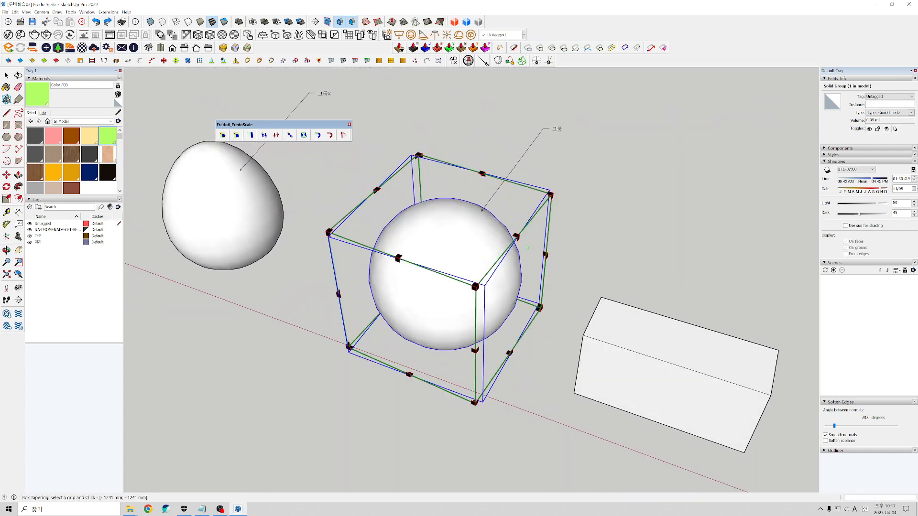
Orient the grouped sphere's Box Tapering box to the upper end edge of the neighbouring rectangular block
scroll(528, 247, down, 2)
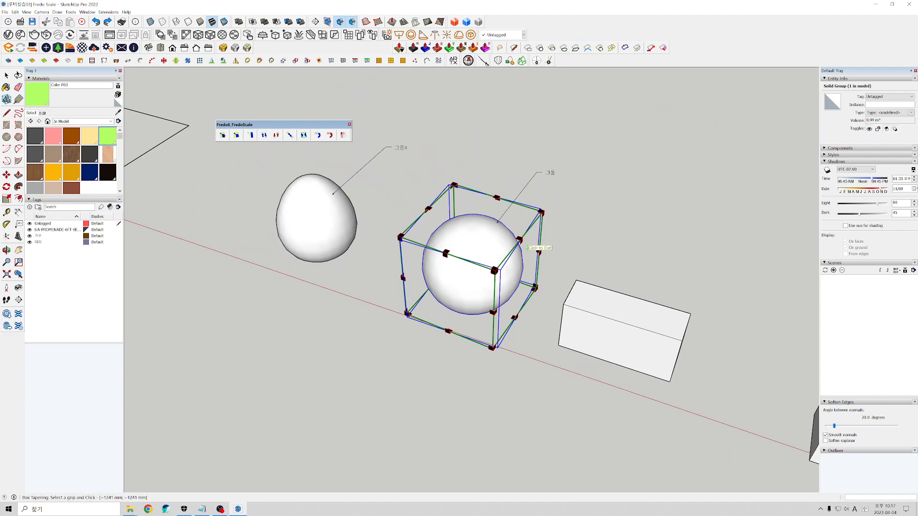
scroll(532, 239, up, 5)
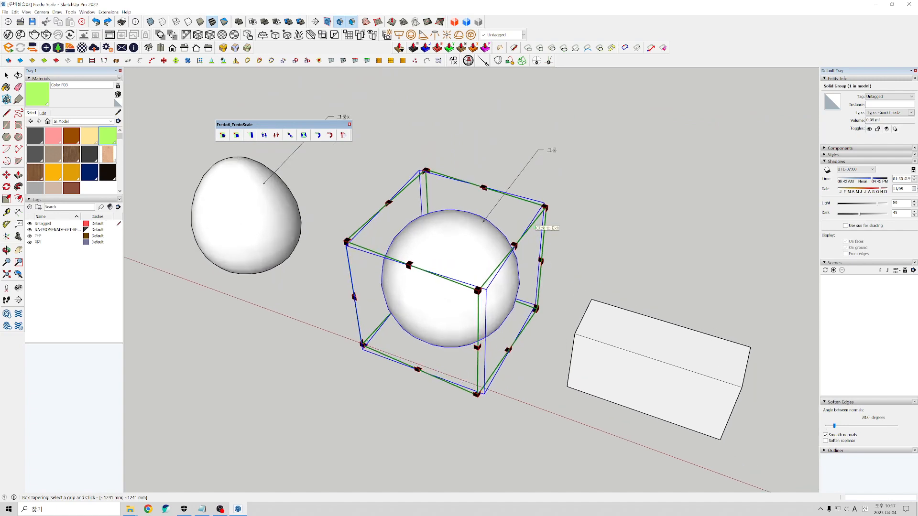
middle_drag(533, 239, 671, 268)
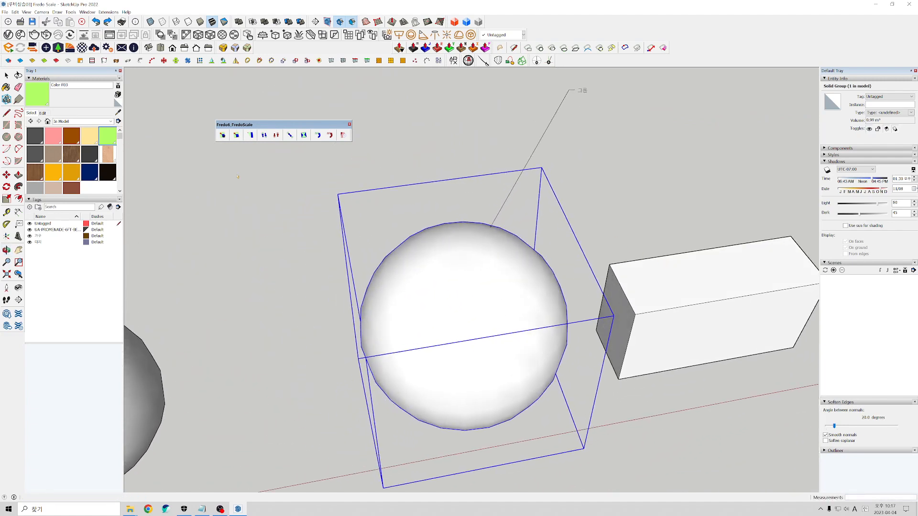
click(251, 136)
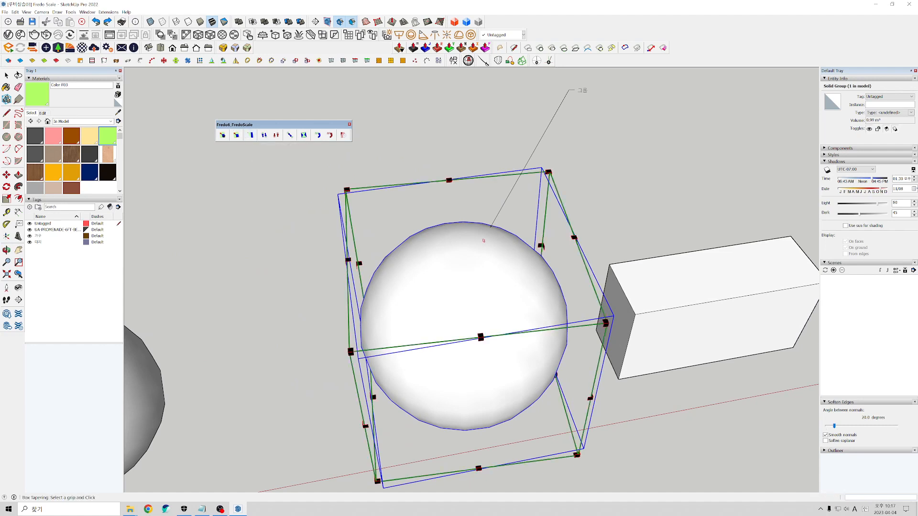
scroll(620, 313, up, 2)
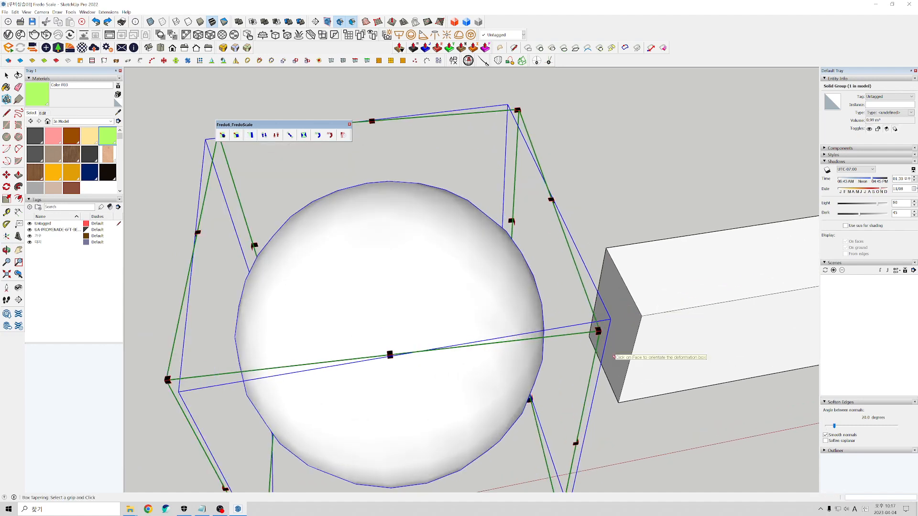
scroll(607, 299, down, 2)
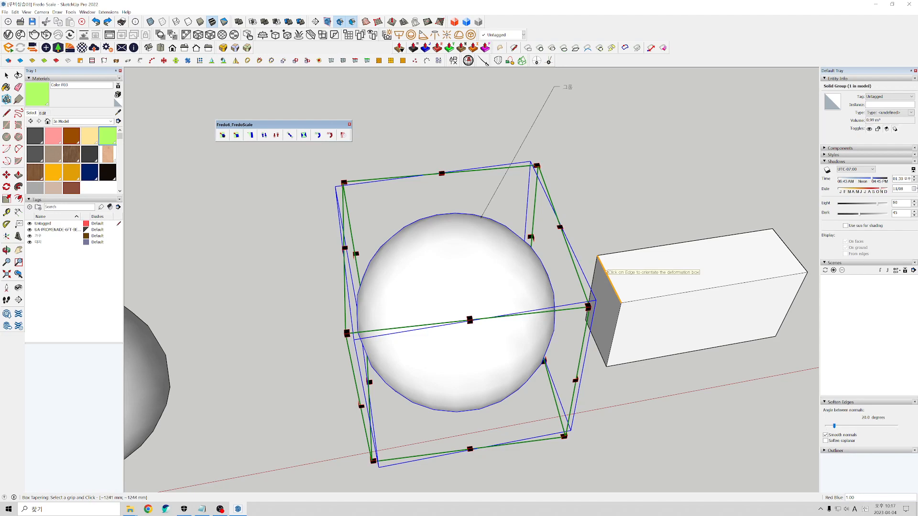
click(607, 272)
middle_drag(546, 280, 344, 299)
click(251, 135)
middle_drag(586, 304, 685, 294)
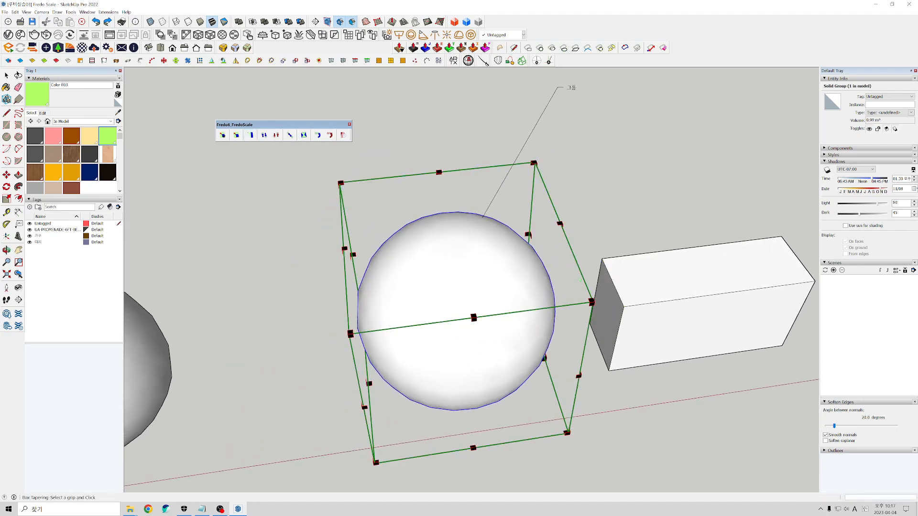
Taper the top of the grouped sphere inward to a factor of about 0.64 for an egg shape, and deselect it
drag(593, 302, 544, 280)
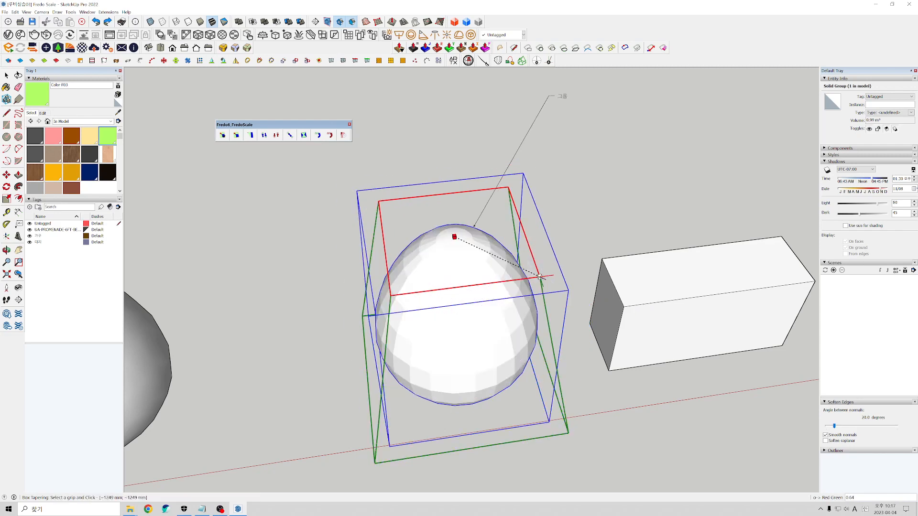
middle_drag(543, 280, 407, 259)
scroll(362, 181, down, 5)
key(space)
click(464, 220)
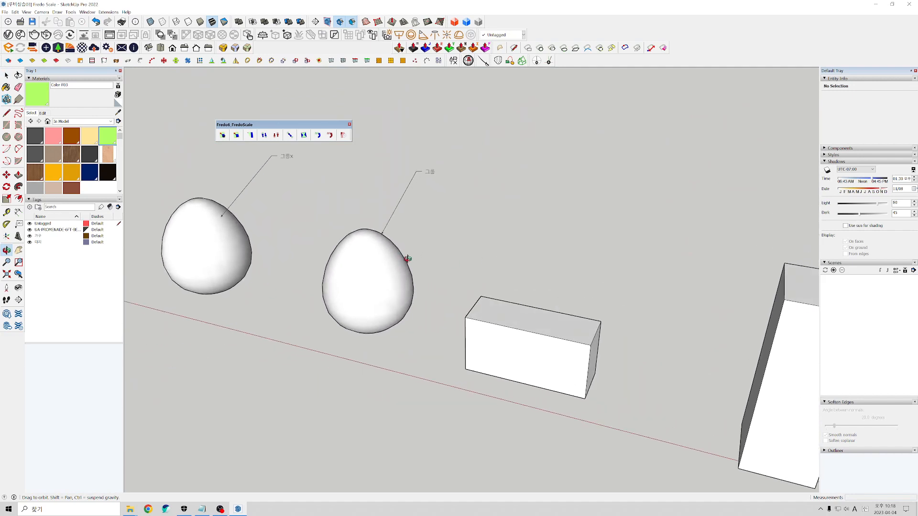
scroll(407, 259, down, 5)
middle_drag(450, 308, 391, 276)
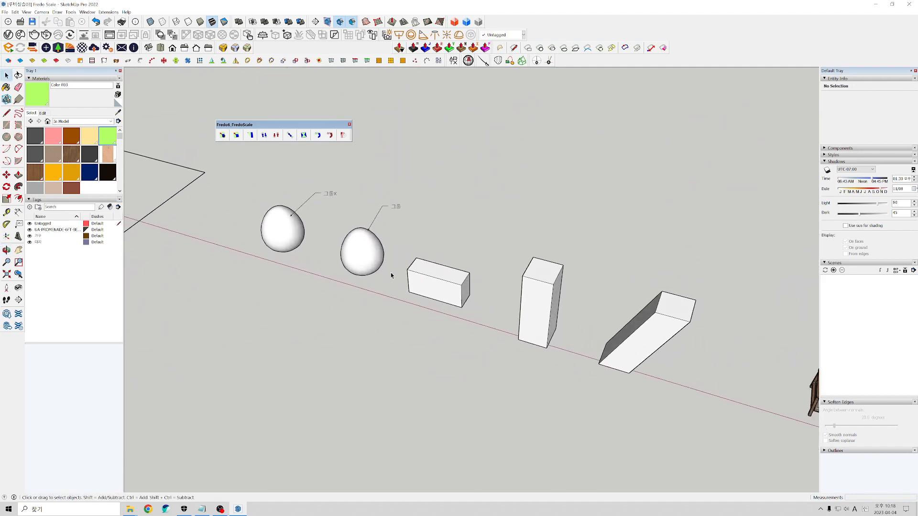
Try to shear the short rectangular block sideways from its end grip with Box Planar Shearing, and undo it
click(265, 135)
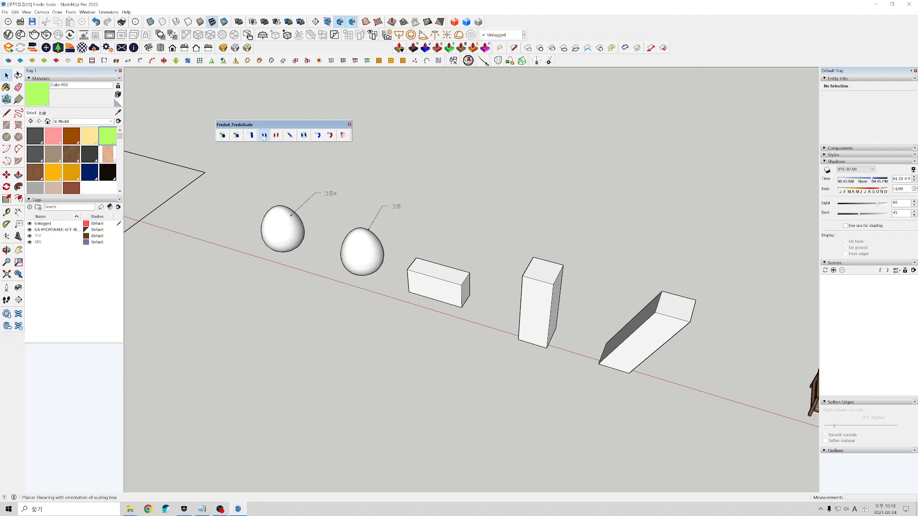
click(436, 269)
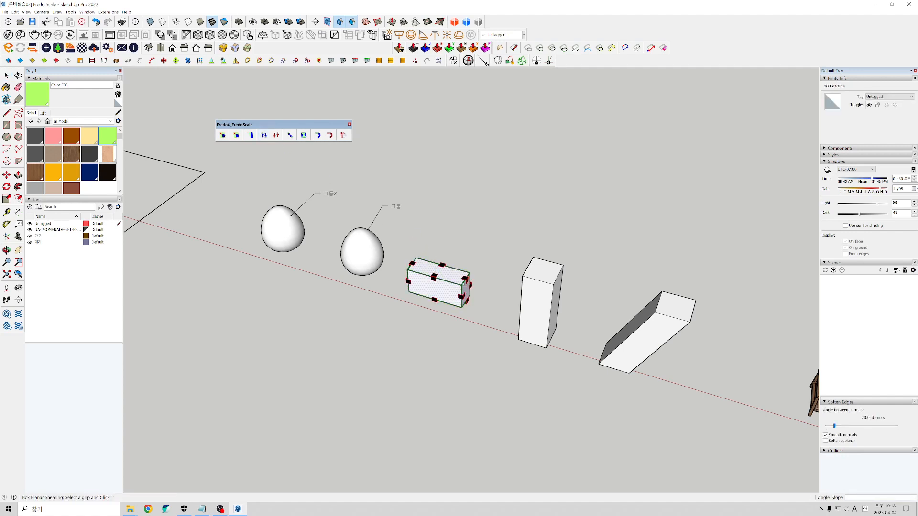
click(465, 279)
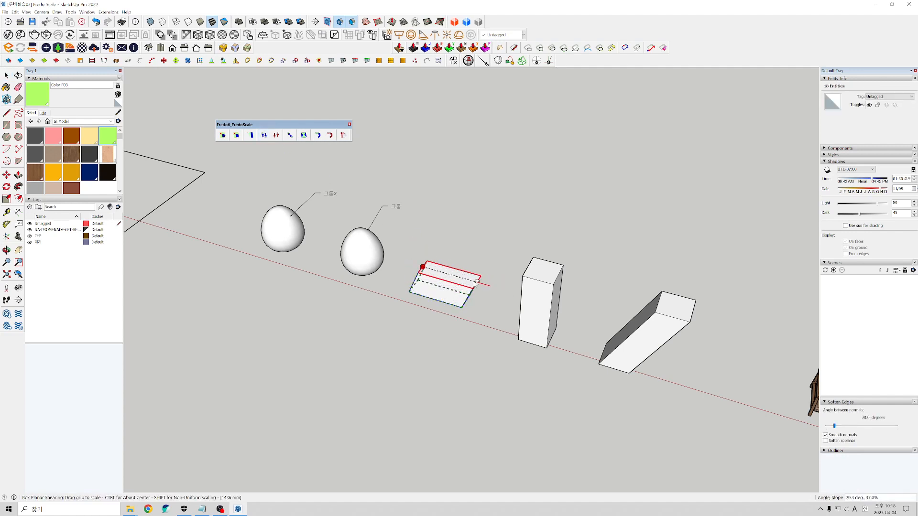
click(492, 287)
key(ctrl+z)
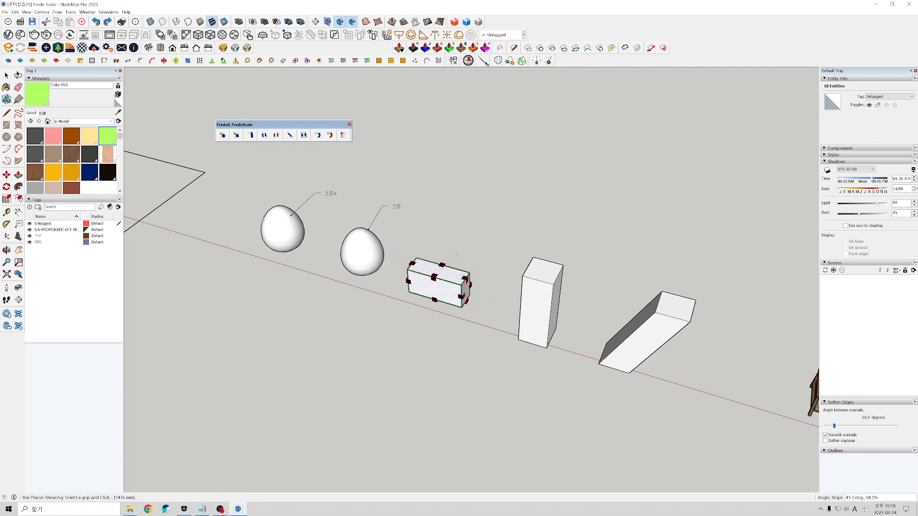
key(space)
click(461, 196)
Try to slant the short block by moving its top face along the red axis, and cancel the move
scroll(441, 263, up, 4)
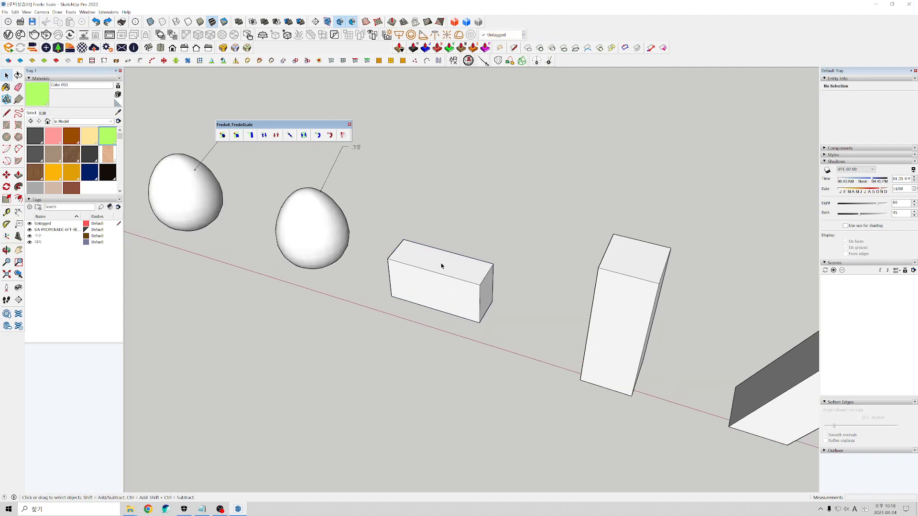
double_click(441, 263)
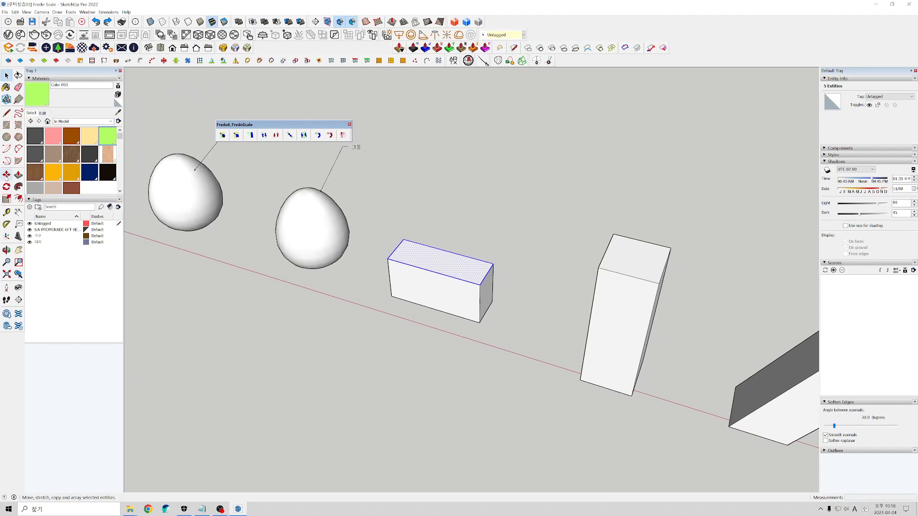
click(7, 175)
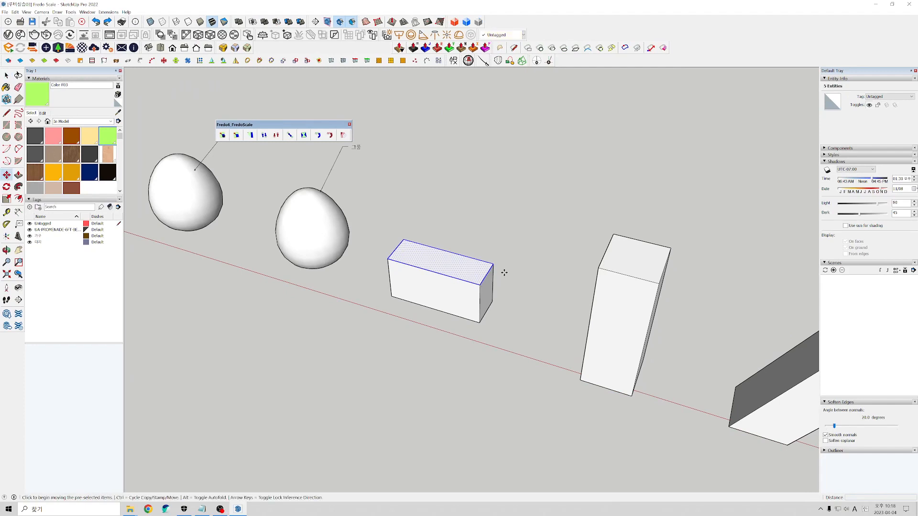
click(486, 273)
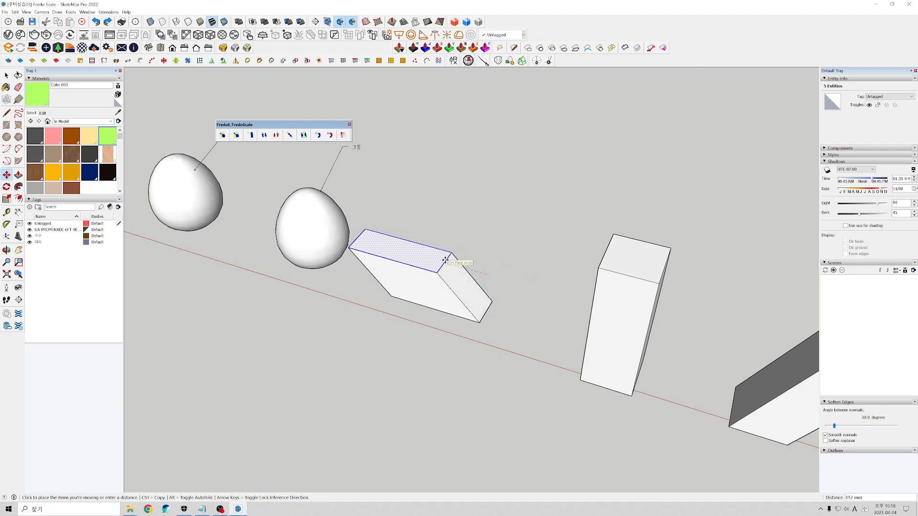
key(Escape)
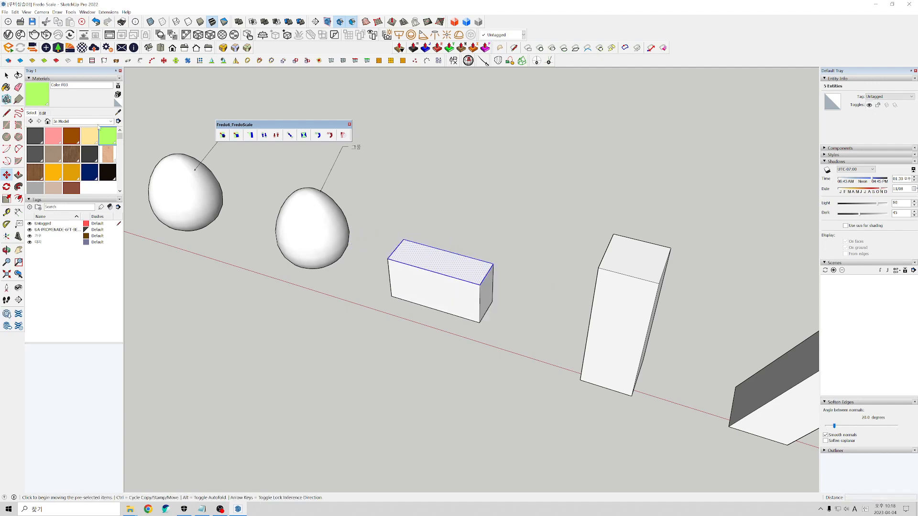
key(space)
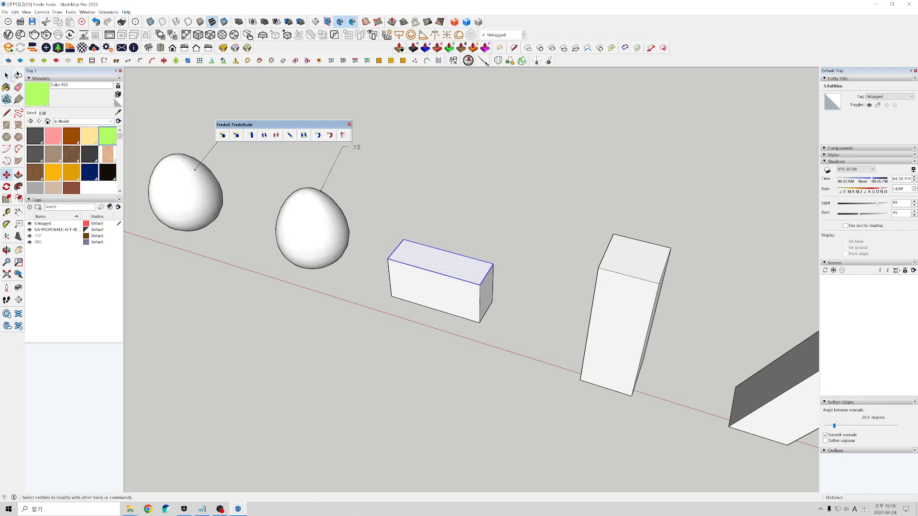
click(455, 205)
Select the two-seat sofa group and start Box Scaling on it
scroll(345, 176, down, 3)
scroll(345, 176, down, 5)
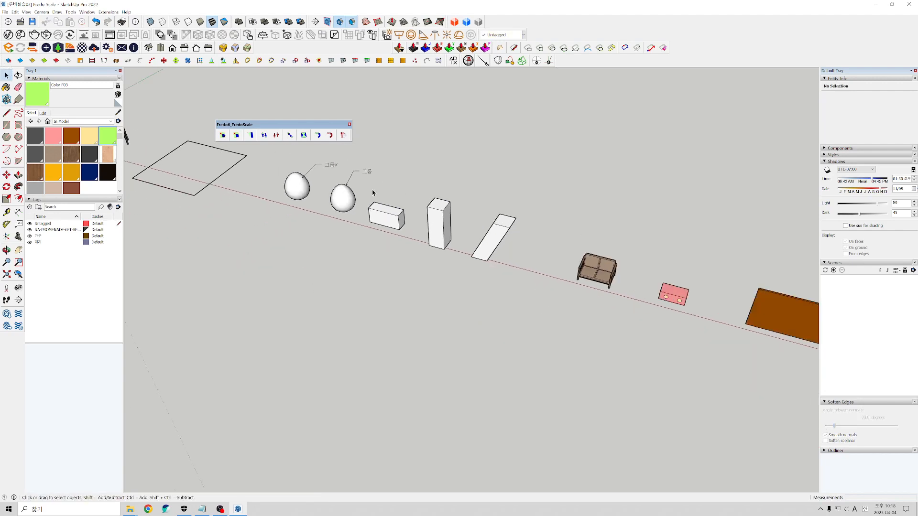
scroll(464, 242, up, 5)
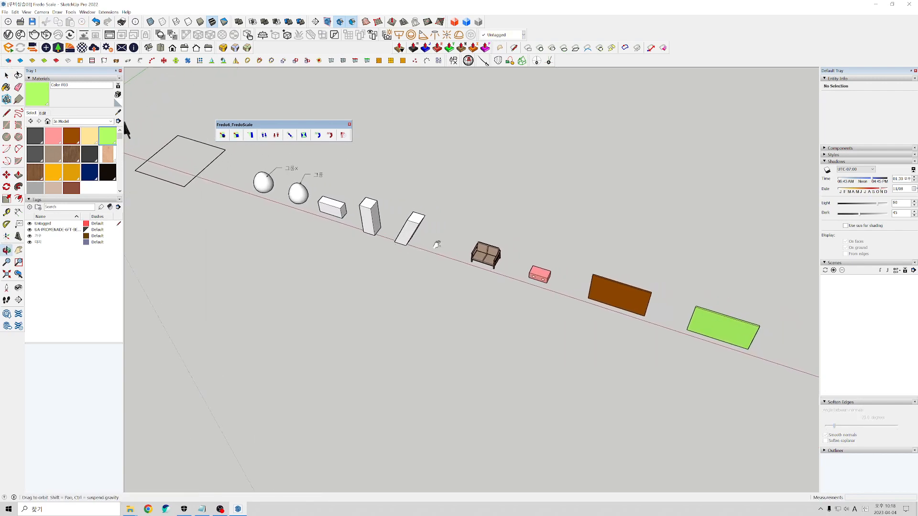
scroll(469, 251, up, 5)
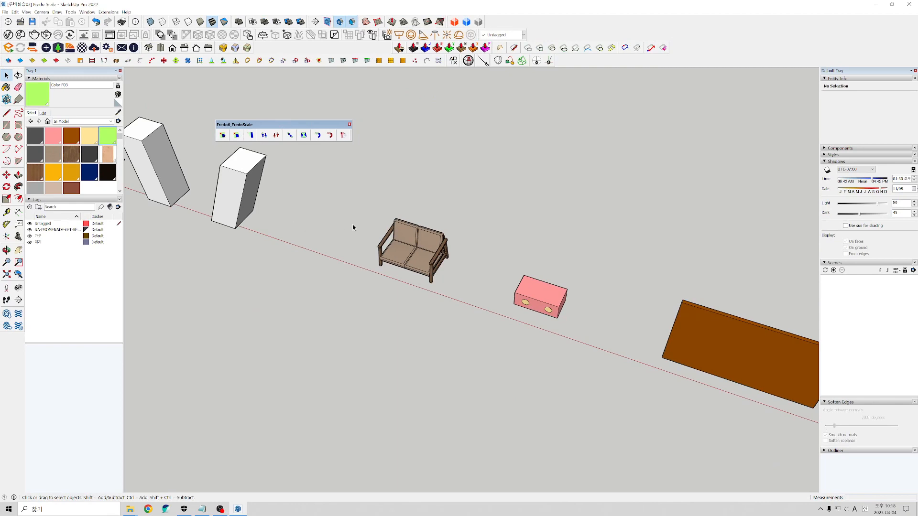
scroll(423, 255, down, 3)
scroll(417, 274, up, 5)
scroll(431, 241, up, 4)
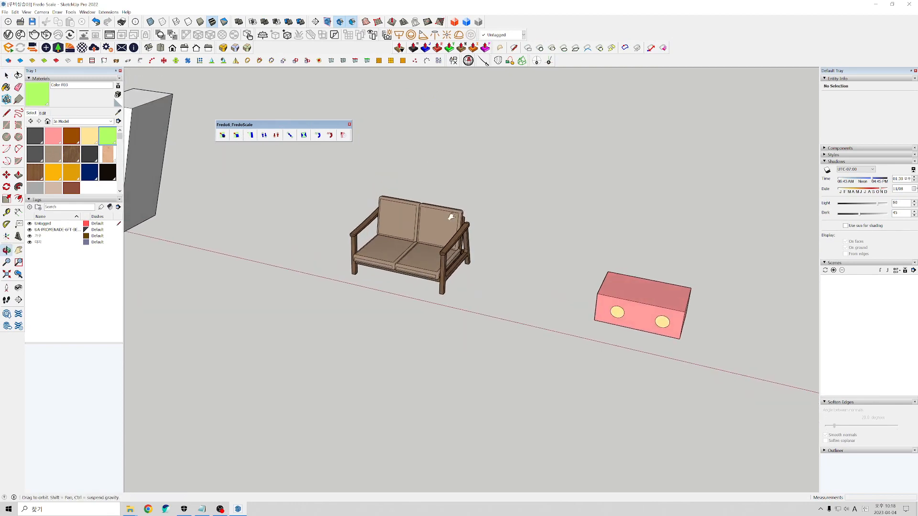
click(447, 241)
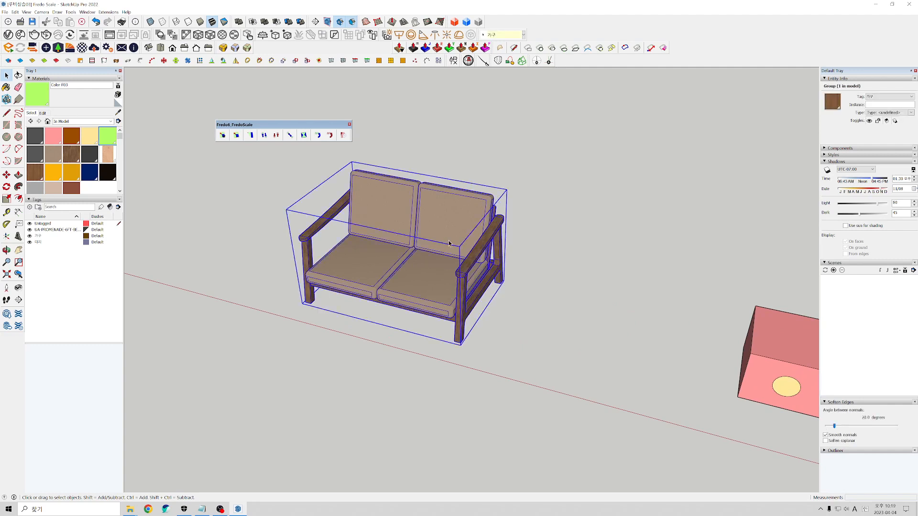
click(236, 135)
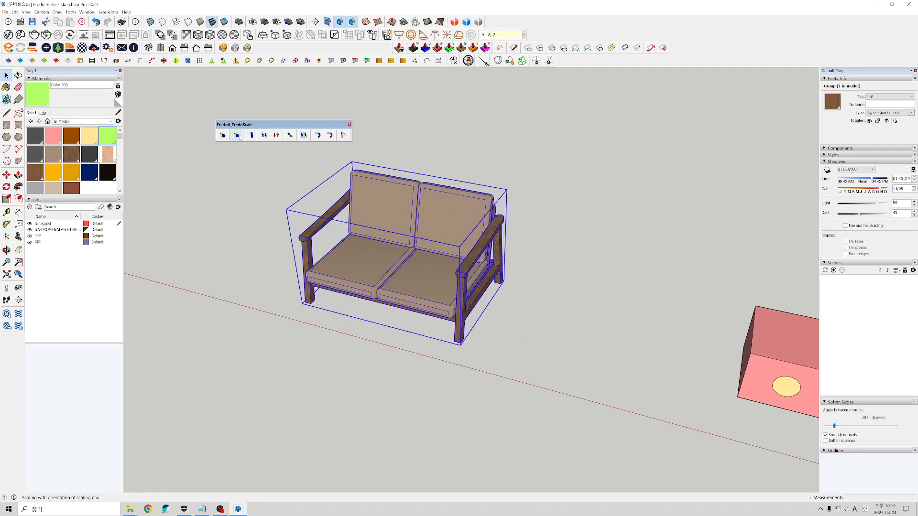
Review the red, green and blue axis dimensions for the sofa box's upper corner grip, and cancel without changes
double_click(507, 190)
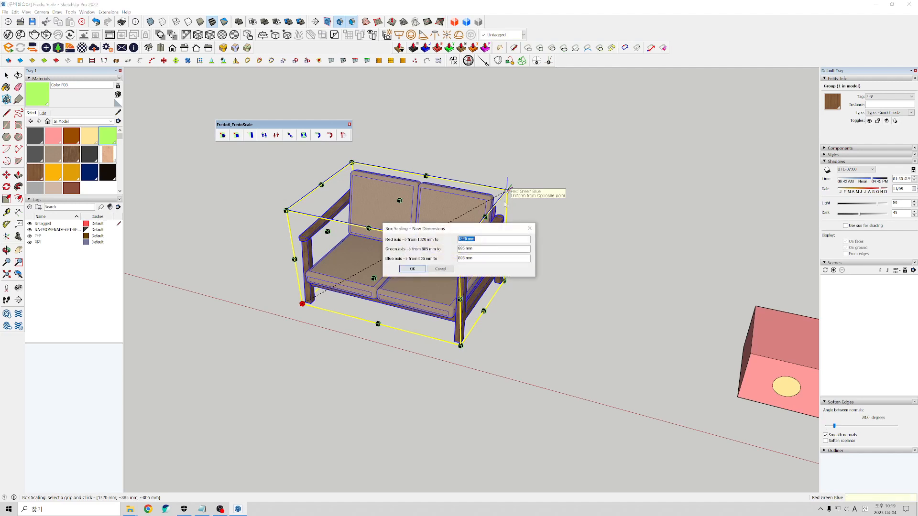
drag(472, 231, 561, 220)
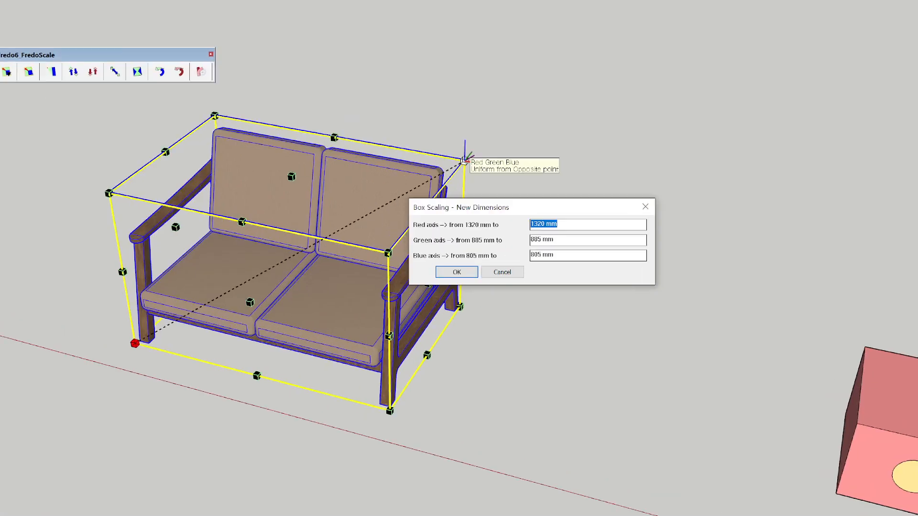
drag(521, 233, 555, 232)
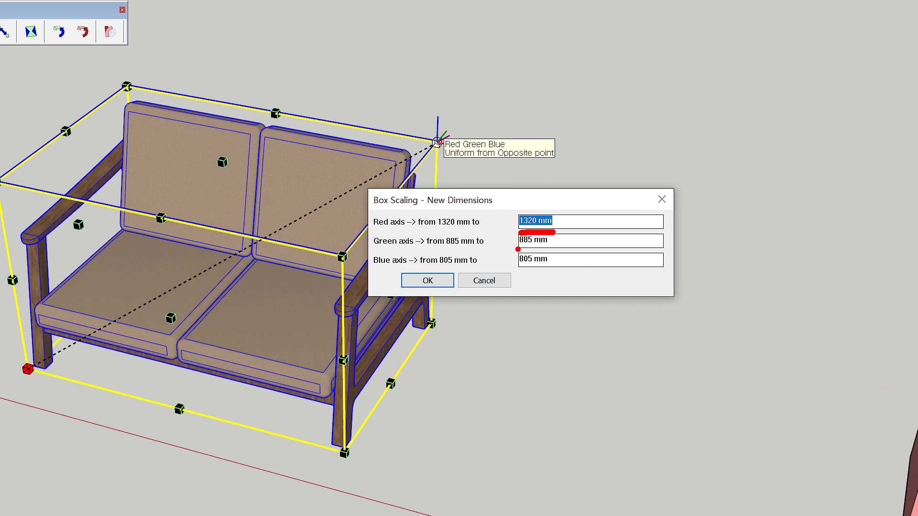
drag(518, 249, 548, 251)
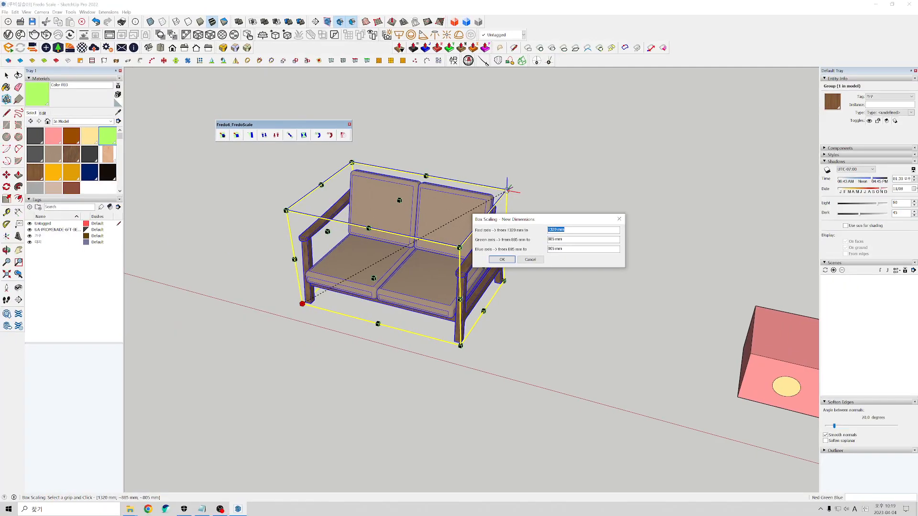
click(531, 260)
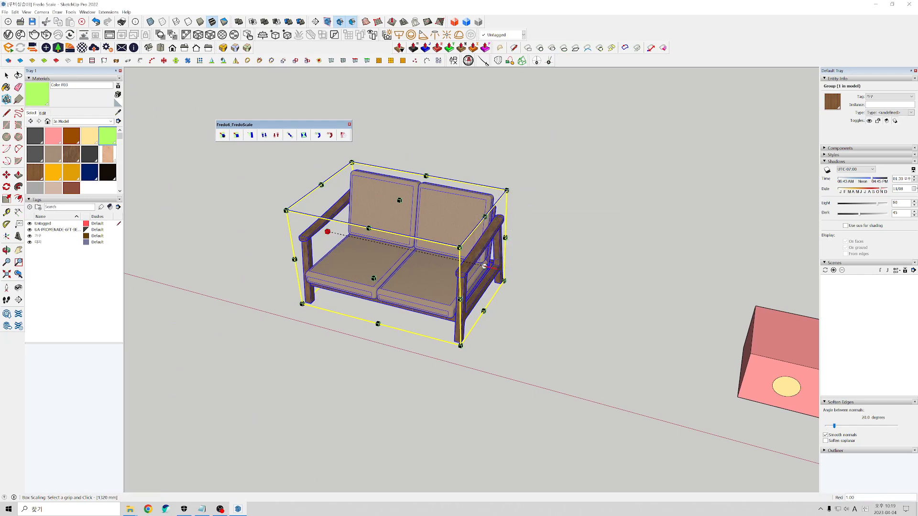
Try to widen the sofa along the red axis to about 2465 mm with Box Scaling, and undo it
drag(485, 266, 647, 303)
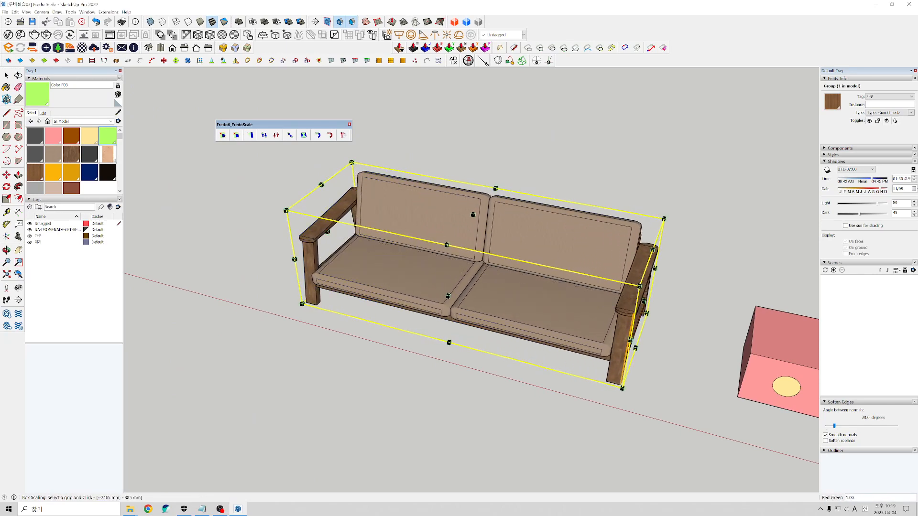
middle_drag(626, 270, 622, 228)
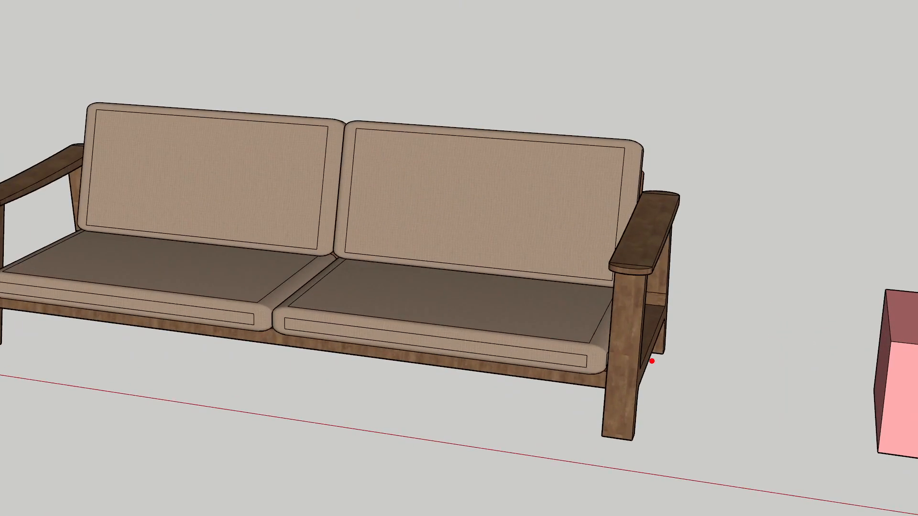
mouse_move(652, 361)
mouse_down()
mouse_move(627, 289)
mouse_move(655, 331)
mouse_up()
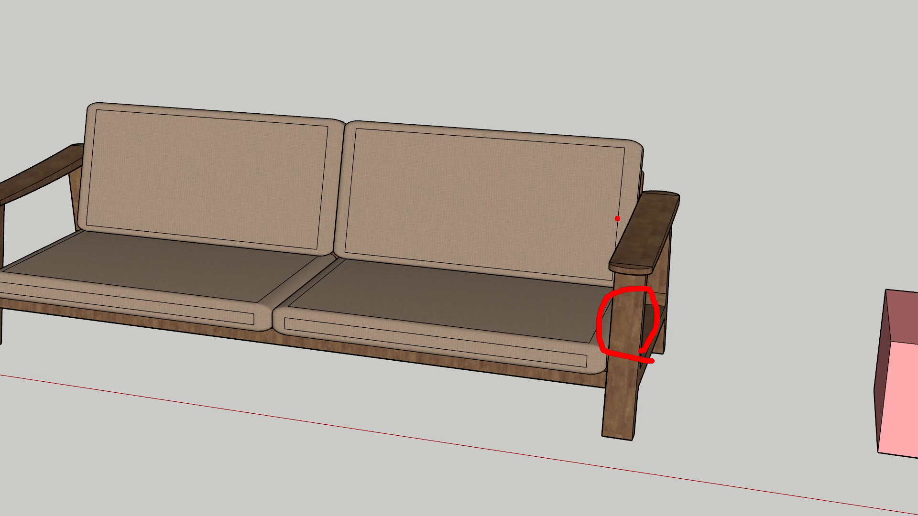
key(Escape)
middle_drag(607, 330, 546, 365)
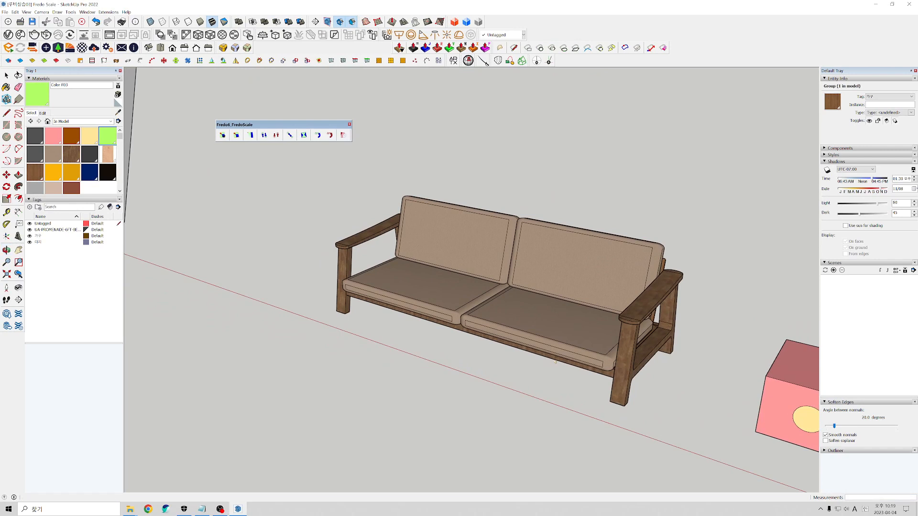
key(ctrl+z)
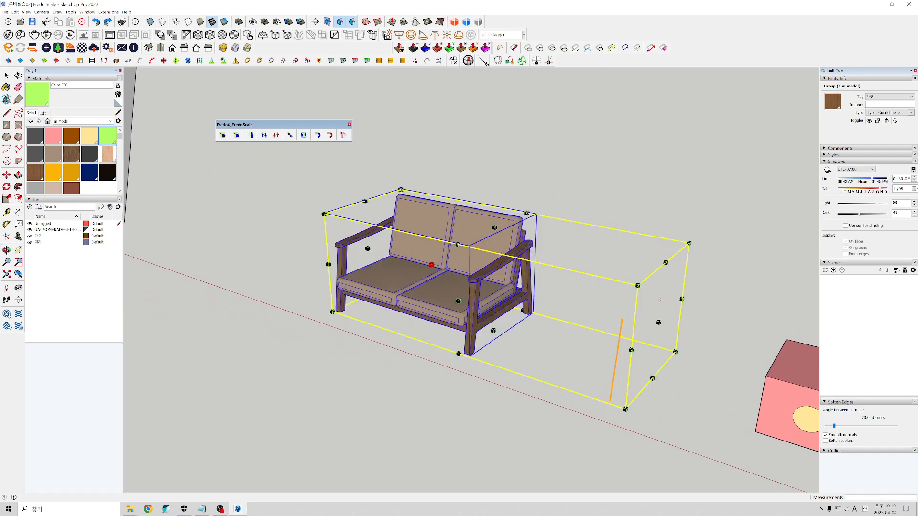
key(space)
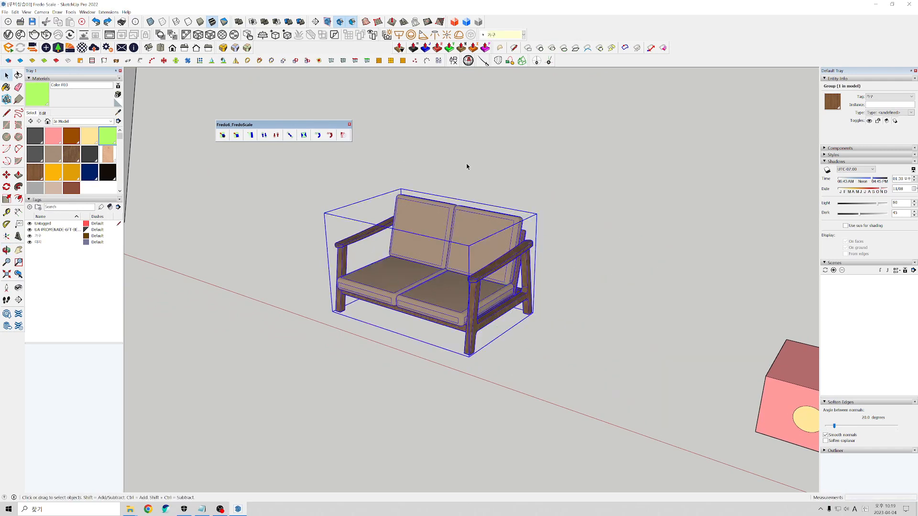
click(510, 195)
Examine the sofa's end armrest and the seat area beside it
middle_drag(510, 195, 391, 269)
scroll(391, 269, up, 2)
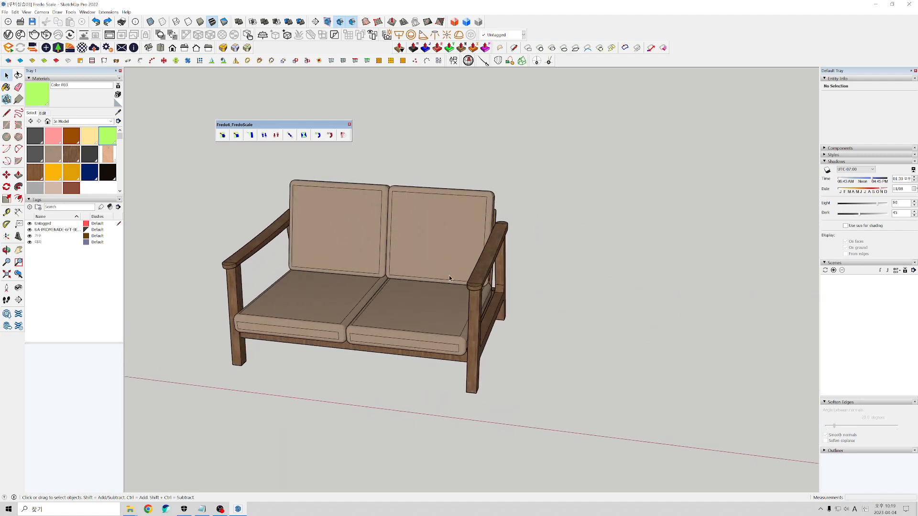
click(480, 275)
mouse_move(508, 322)
mouse_down()
mouse_move(480, 250)
mouse_move(514, 299)
mouse_up()
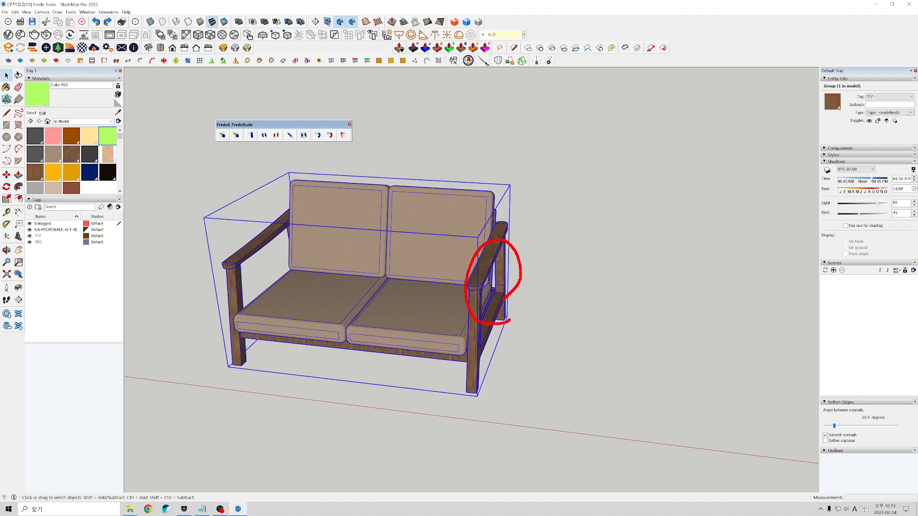
drag(458, 183, 404, 321)
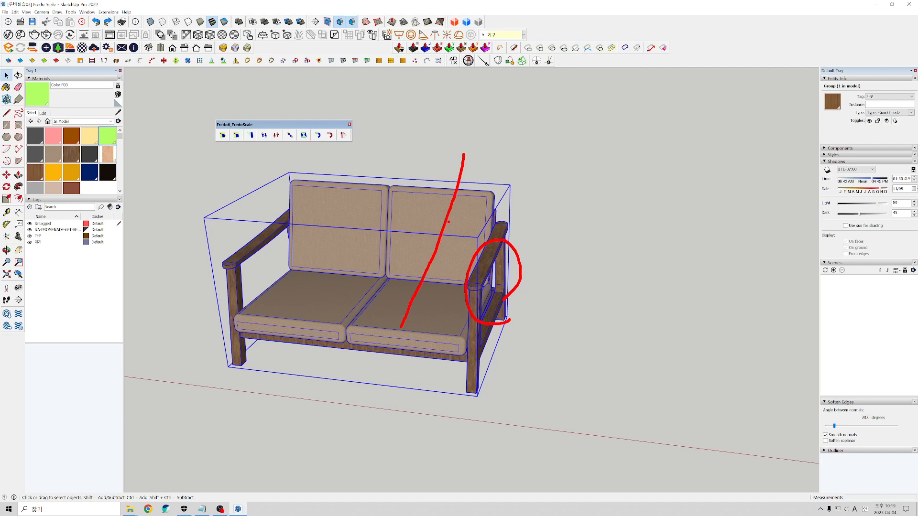
key(Escape)
click(574, 236)
scroll(574, 236, down, 5)
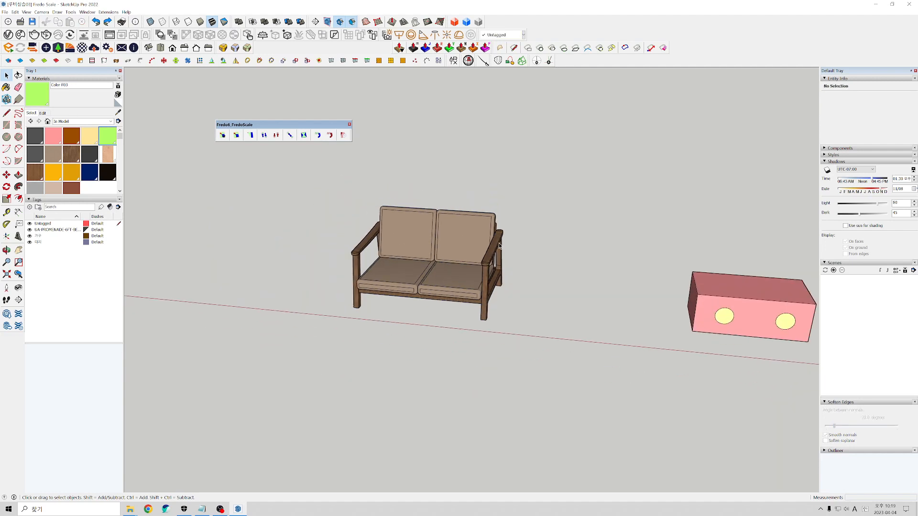
scroll(483, 263, up, 2)
scroll(476, 258, up, 2)
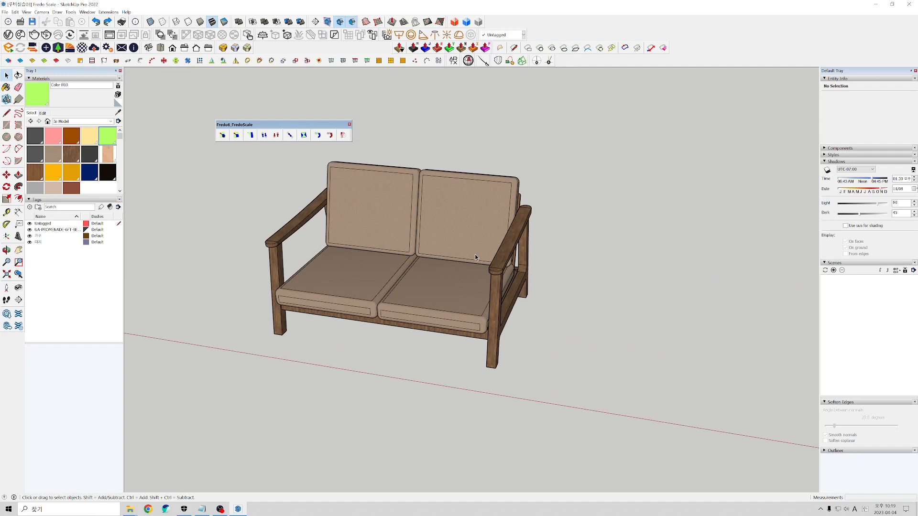
scroll(476, 258, down, 2)
middle_drag(476, 258, 409, 280)
Stretch the two-seat sofa group along the red axis to 1800 mm with Box Stretching, keeping the stretching plane at its centre
click(469, 262)
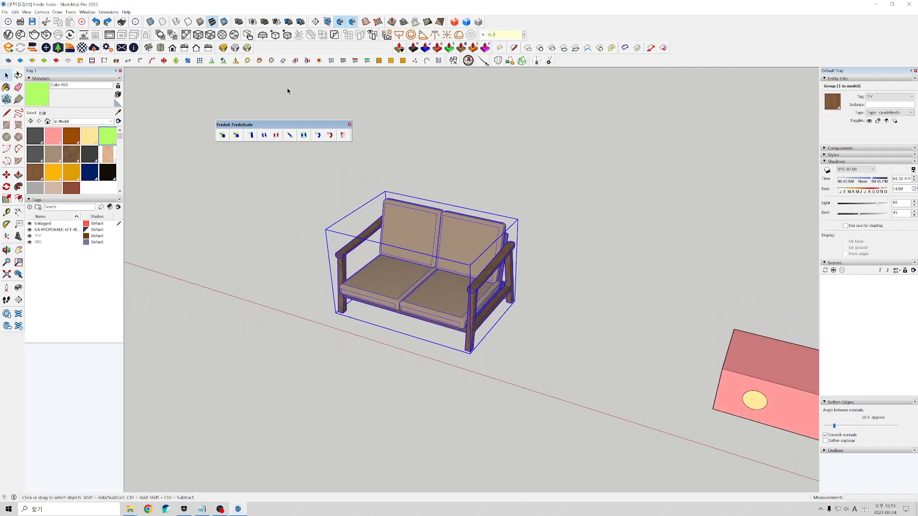
click(290, 136)
click(423, 226)
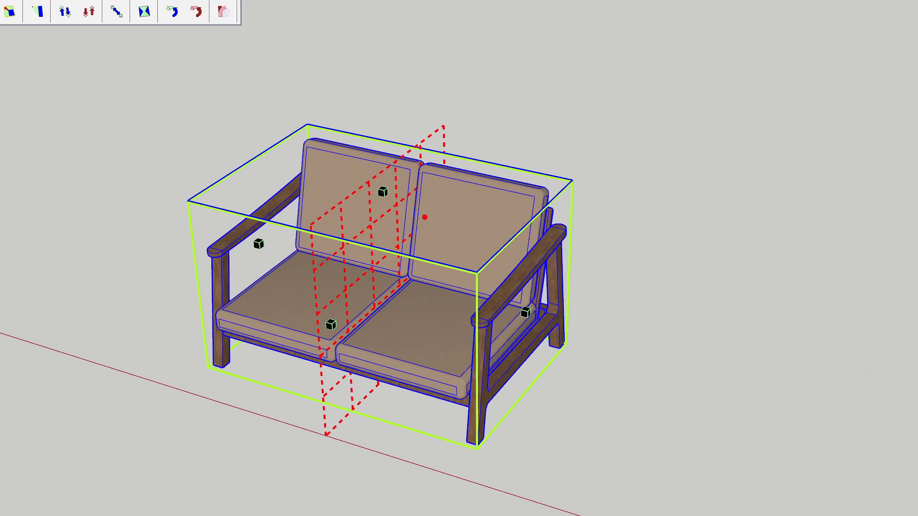
mouse_move(425, 218)
mouse_down()
mouse_move(595, 246)
mouse_move(547, 279)
mouse_move(513, 287)
mouse_up()
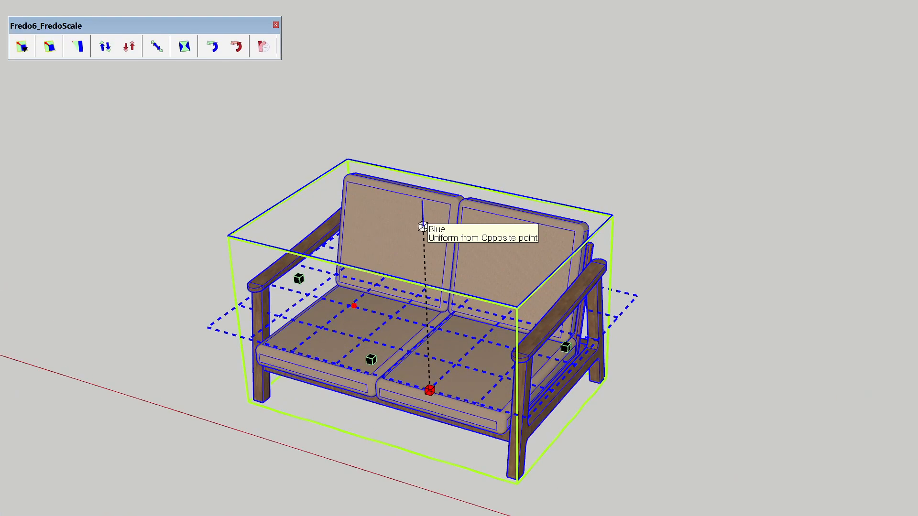
mouse_move(389, 282)
mouse_down()
mouse_move(379, 101)
mouse_move(362, 113)
mouse_move(459, 173)
mouse_up()
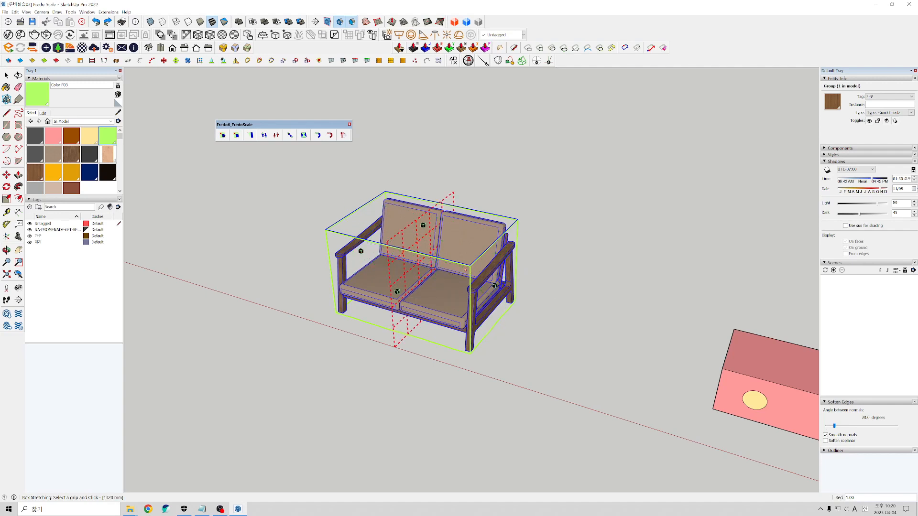
double_click(419, 237)
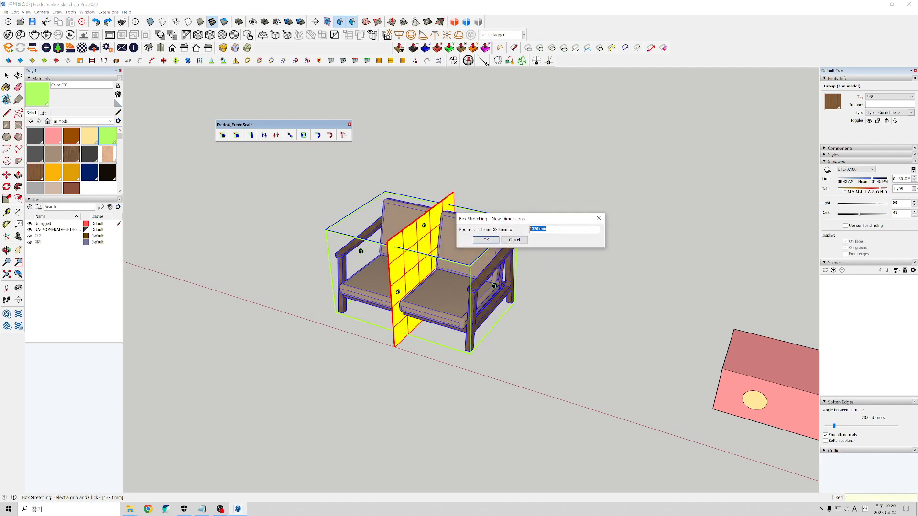
text(1800)
click(498, 241)
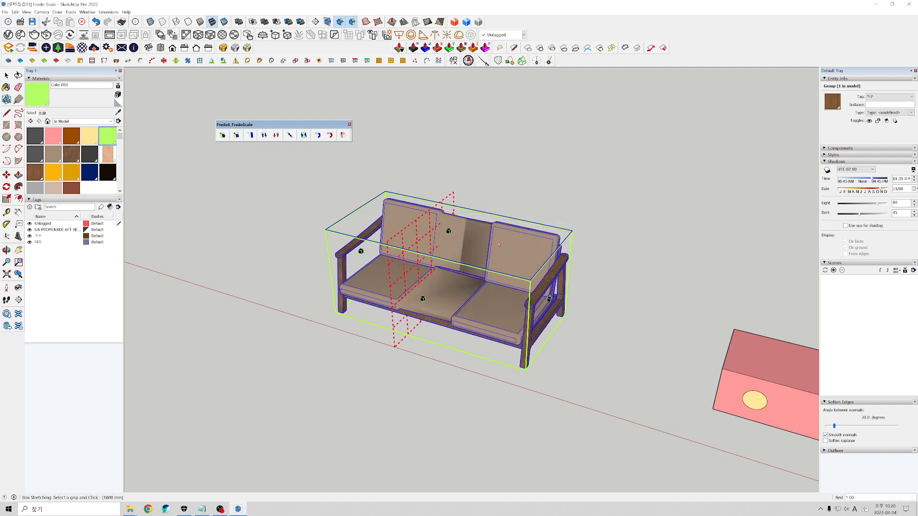
click(6, 75)
click(334, 283)
Examine the stretched sofa's two armrests and the seat and back cushions around its middle
middle_drag(335, 285, 467, 292)
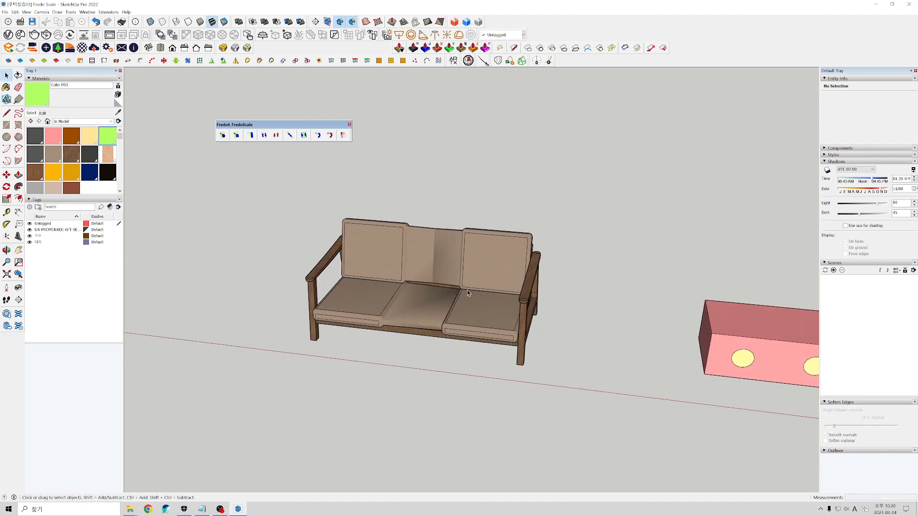
key(ctrl+2)
drag(510, 300, 530, 297)
drag(309, 280, 338, 277)
mouse_move(408, 252)
mouse_down()
mouse_move(463, 259)
mouse_move(448, 243)
mouse_move(452, 268)
mouse_up()
key(Escape)
Measure the stretched sofa's length at its front legs with the Tape Measure, and undo the guide line
click(7, 212)
click(313, 337)
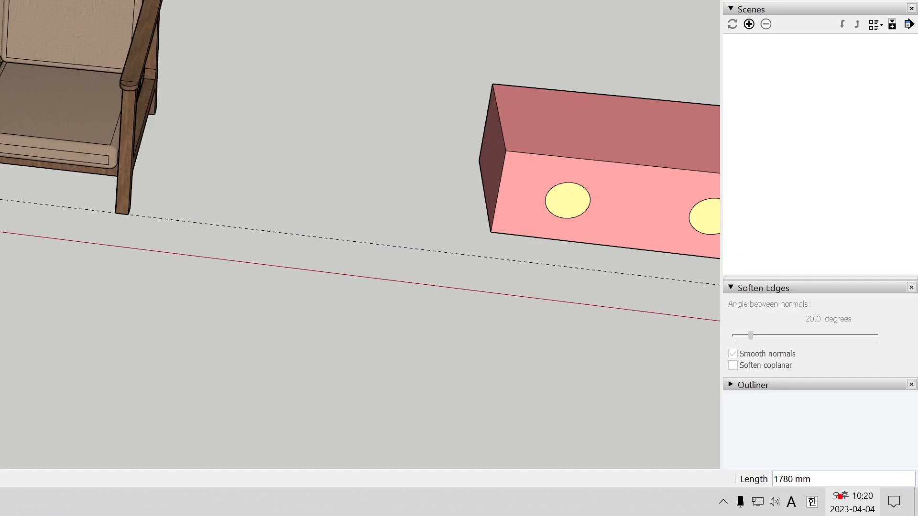
drag(872, 503, 849, 491)
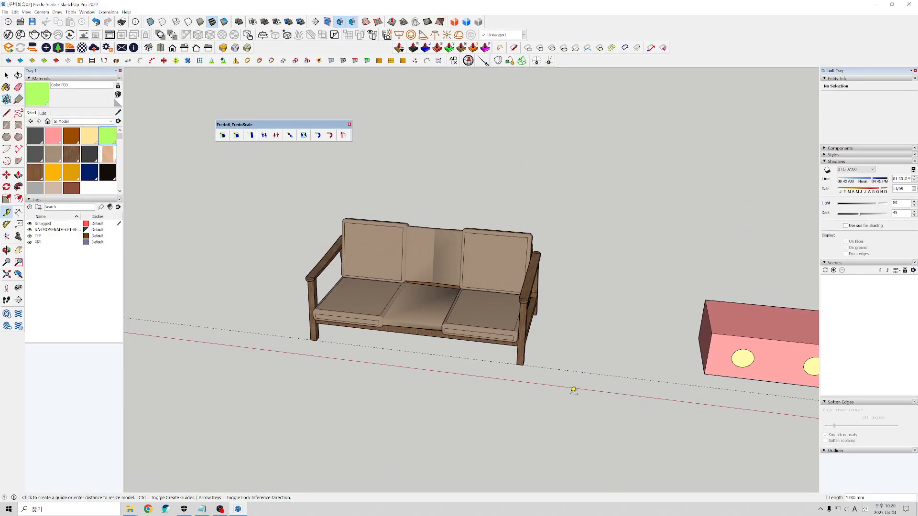
key(ctrl+z)
Undo the sofa's 1800 mm stretch and return to the Select tool
scroll(441, 275, up, 5)
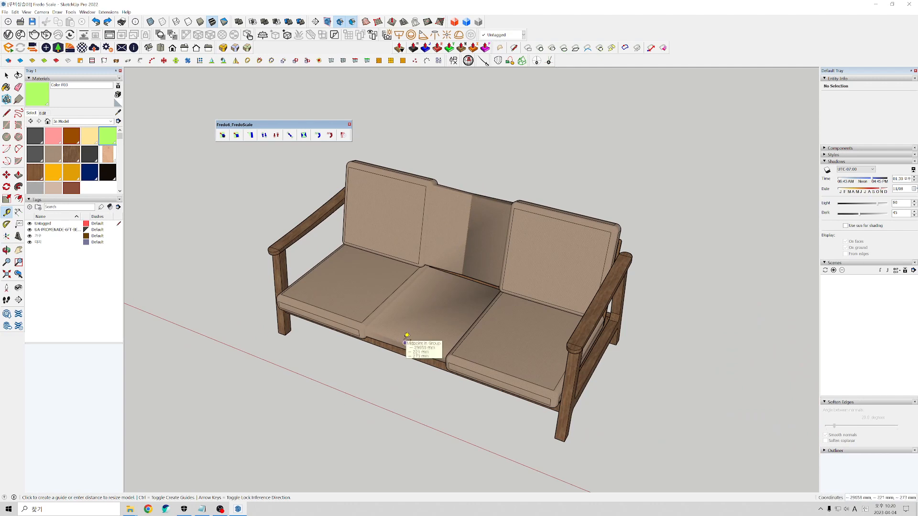
key(ctrl+z)
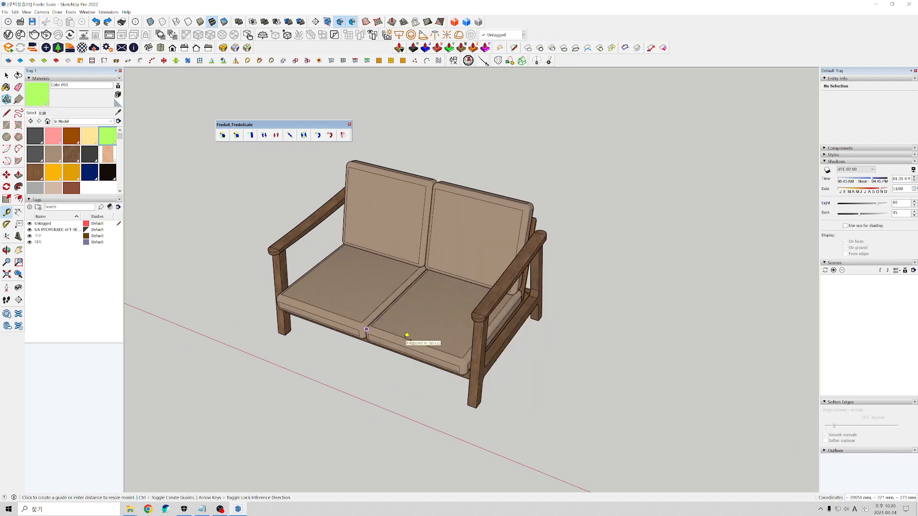
click(7, 75)
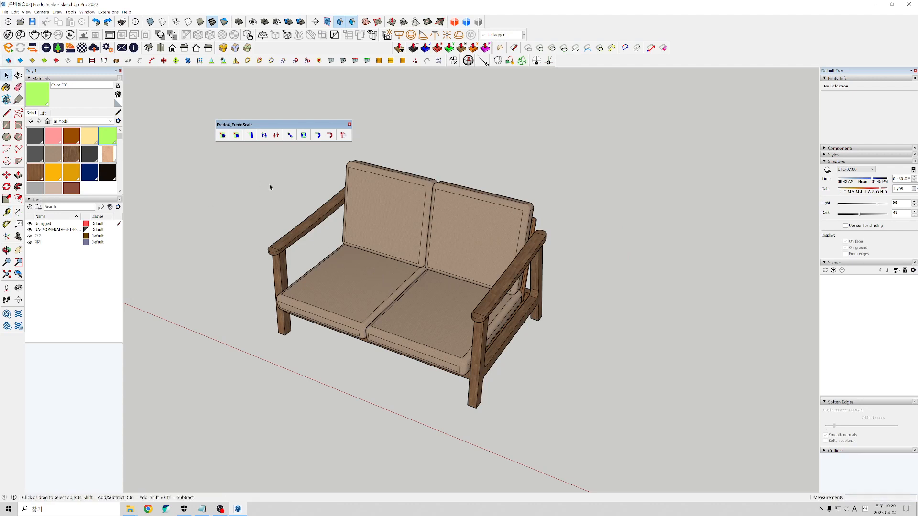
Try to stretch the pink box with two circles along the red axis to 1500 mm with Box Stretching, and undo it
scroll(269, 184, down, 5)
middle_drag(570, 347, 449, 322)
scroll(477, 333, up, 3)
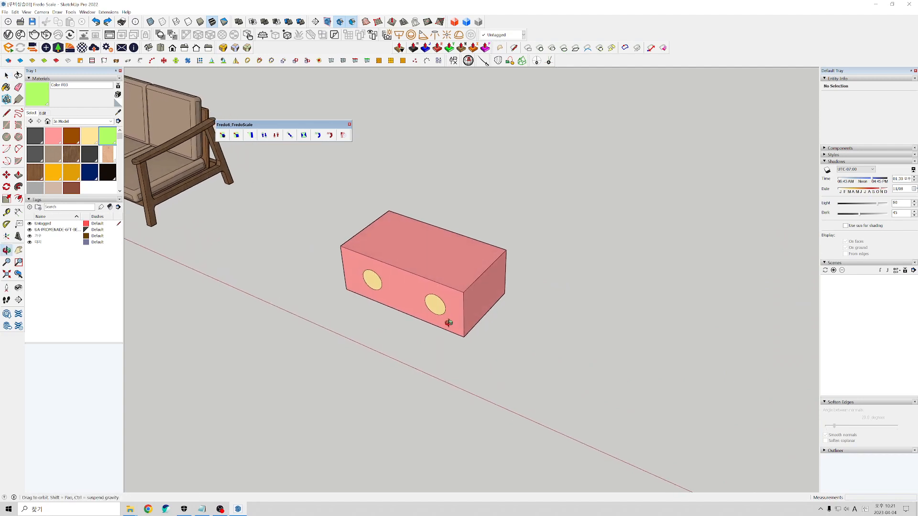
click(289, 136)
click(411, 259)
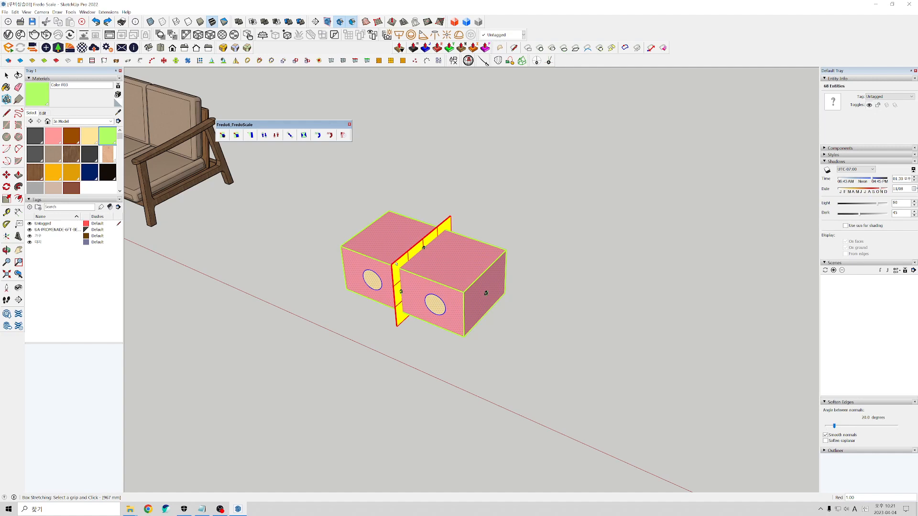
double_click(486, 293)
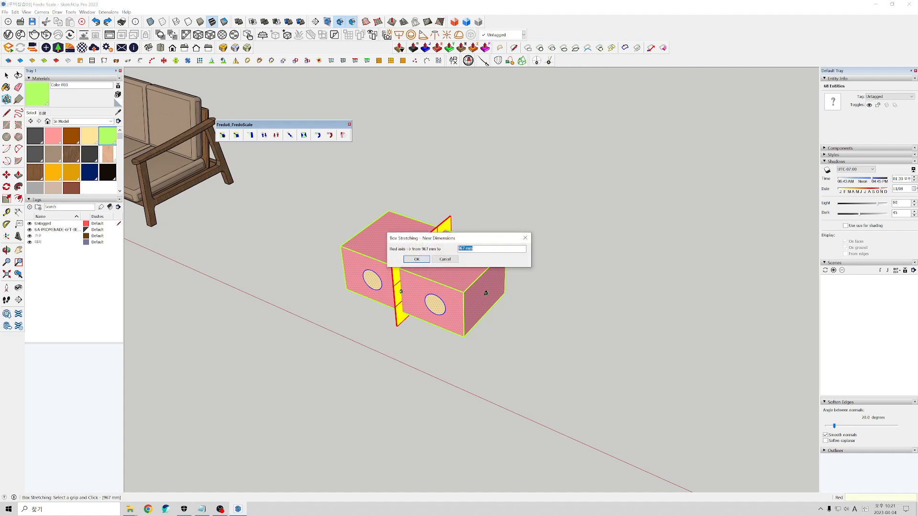
text(1500)
key(Return)
middle_drag(515, 250, 499, 341)
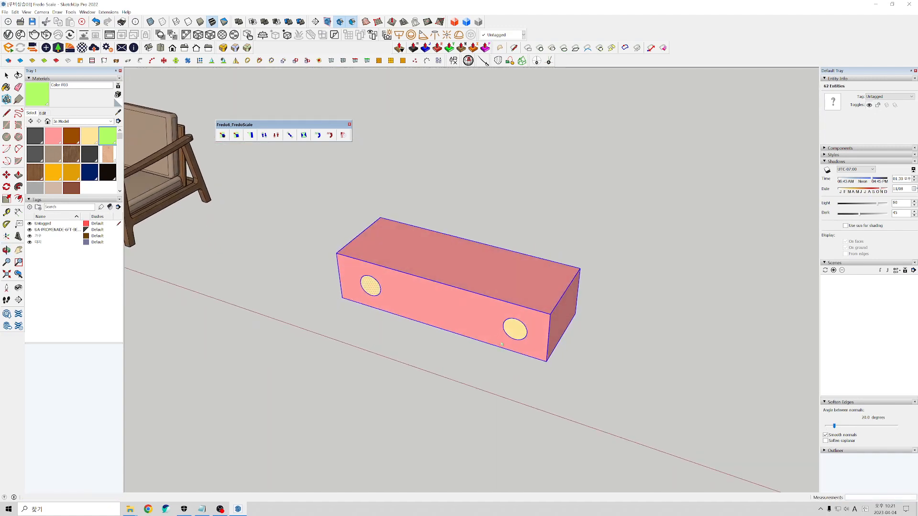
key(ctrl+z)
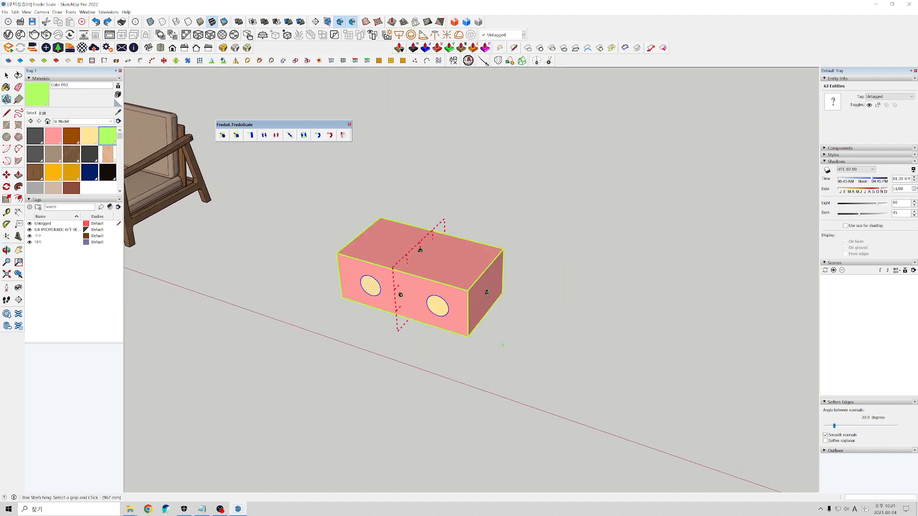
Position symmetric stretching planes outside the pink box's two circles, near its ends, about 405 mm from the centre
scroll(468, 318, up, 3)
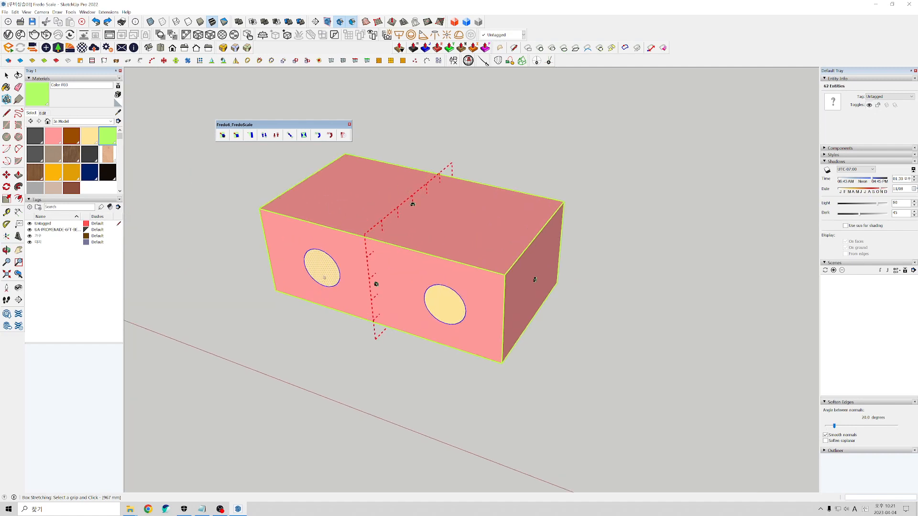
drag(289, 216, 304, 308)
drag(479, 259, 478, 374)
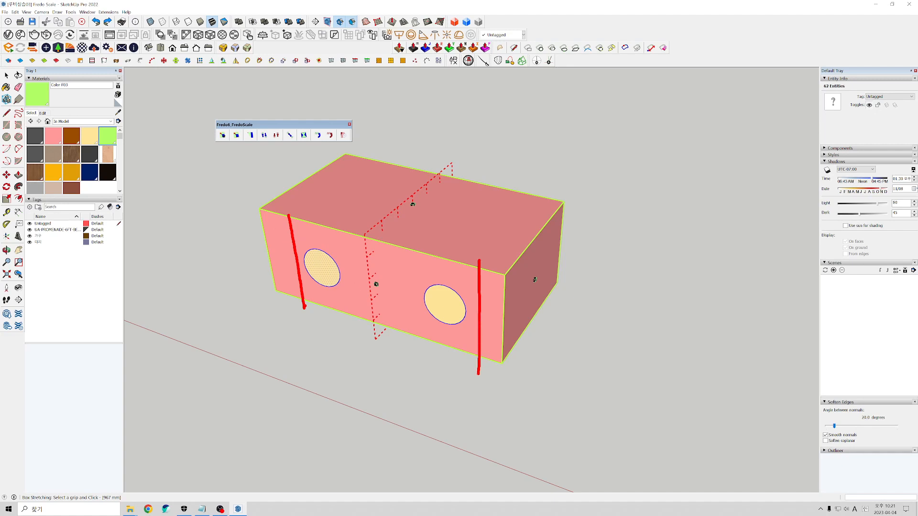
key(Escape)
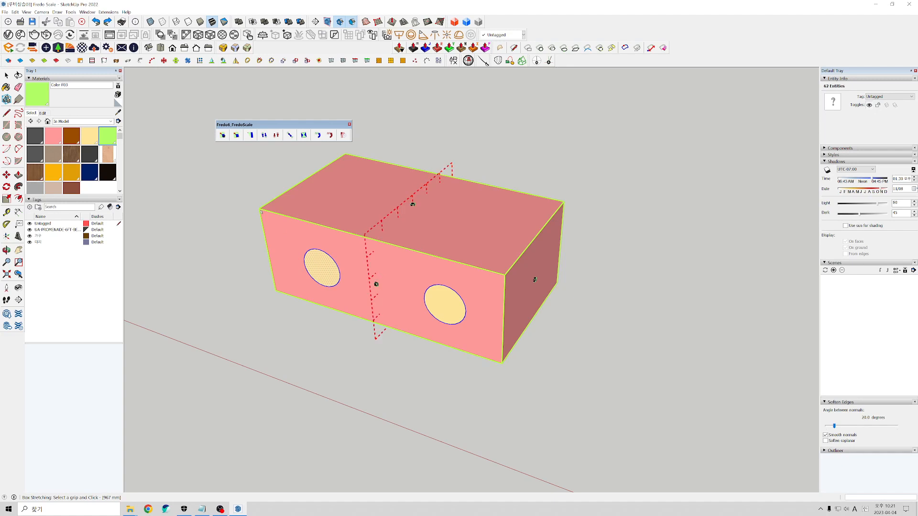
click(384, 223)
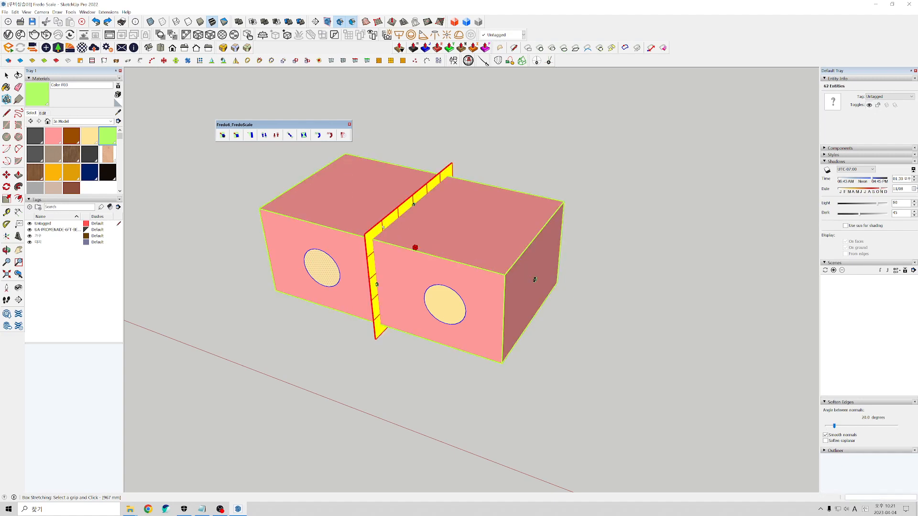
click(382, 225)
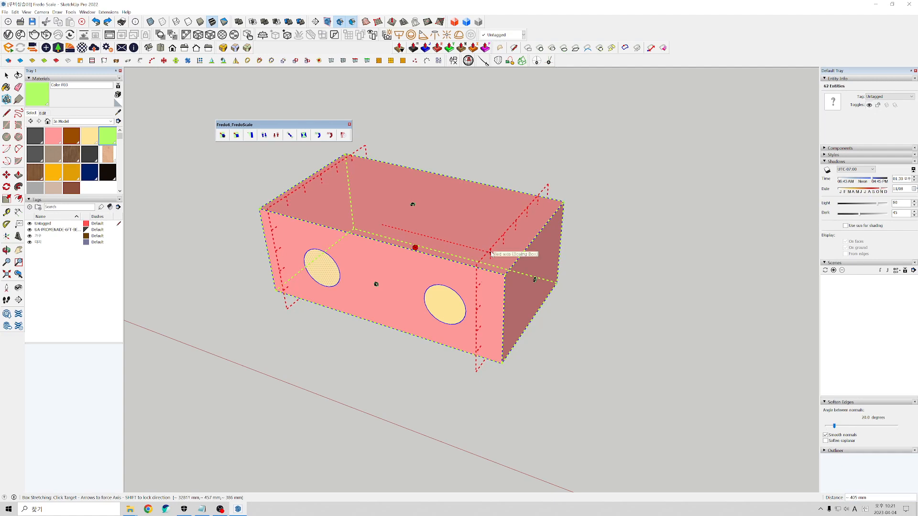
click(492, 252)
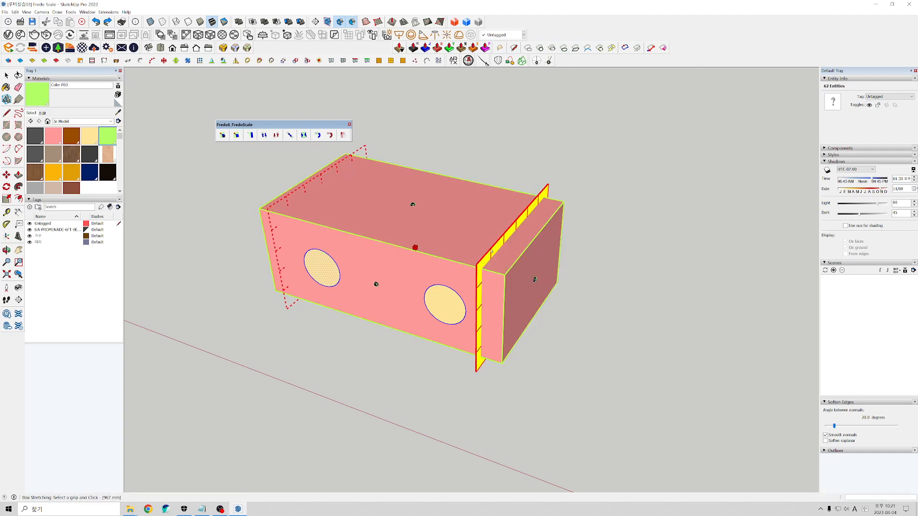
Stretch the pink box from its centre along the red axis to 1600 mm and finish Box Stretching
click(492, 252)
key(Tab)
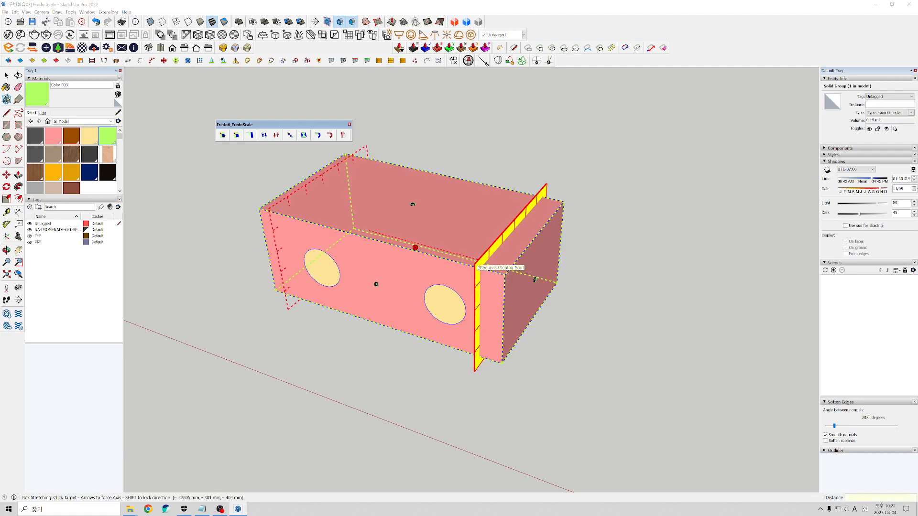
text(160)
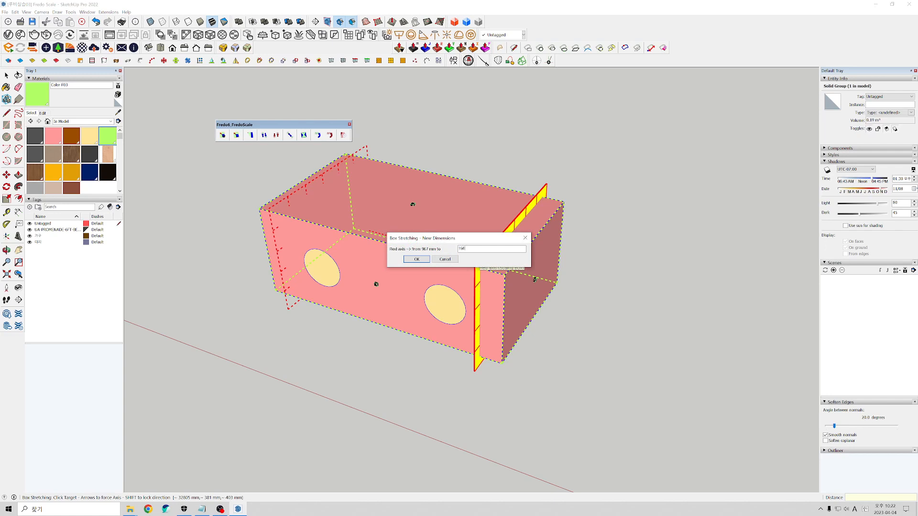
text(0)
key(Return)
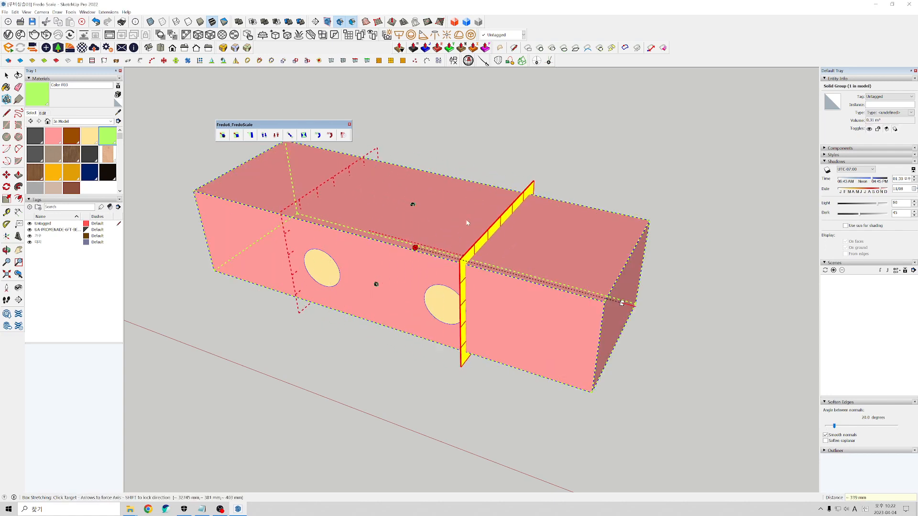
key(space)
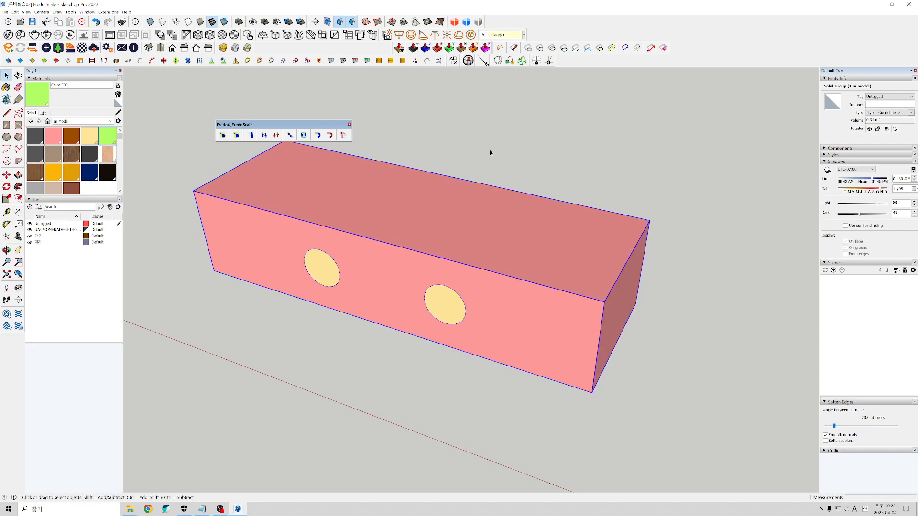
Start Box Stretching on the two-seat sofa and place symmetric stretching planes through its two seat cushions
scroll(484, 187, down, 3)
middle_drag(477, 196, 457, 309)
scroll(468, 228, down, 3)
middle_drag(314, 291, 465, 358)
scroll(411, 209, up, 5)
scroll(419, 220, down, 3)
scroll(422, 240, up, 3)
scroll(430, 245, down, 3)
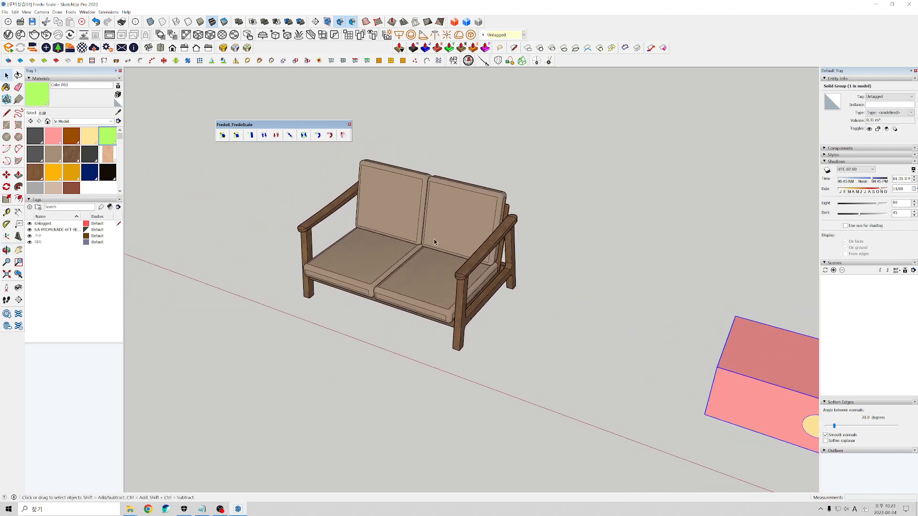
click(433, 243)
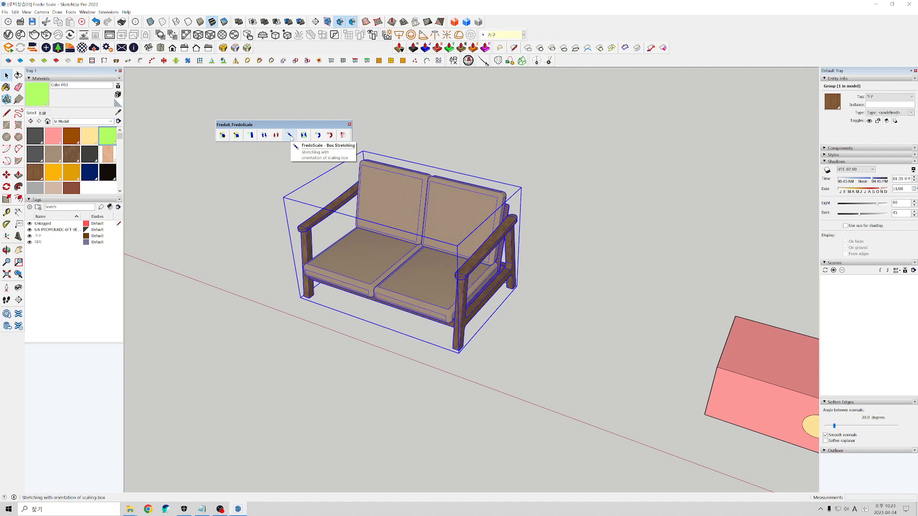
click(289, 136)
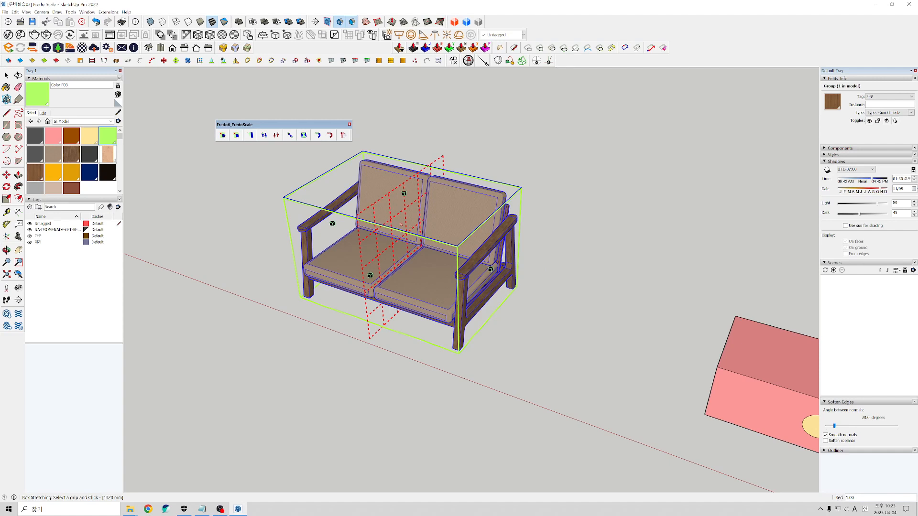
click(391, 217)
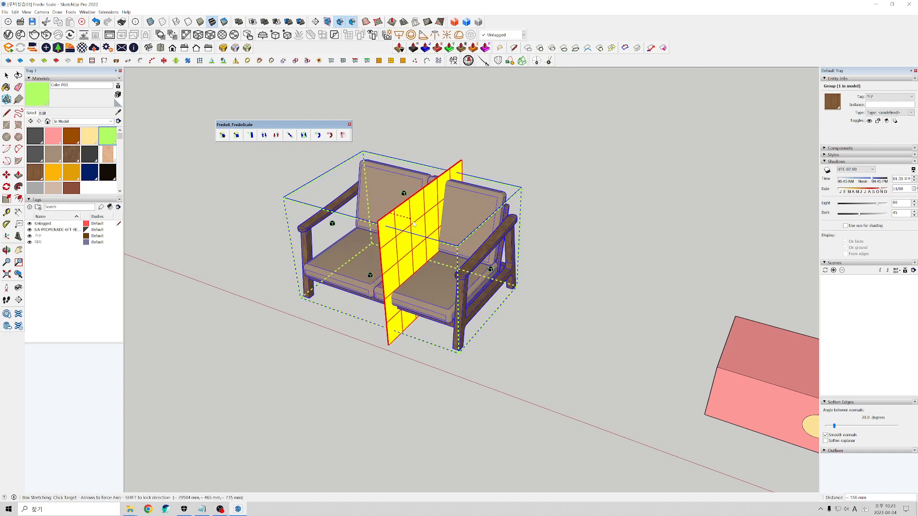
key(Escape)
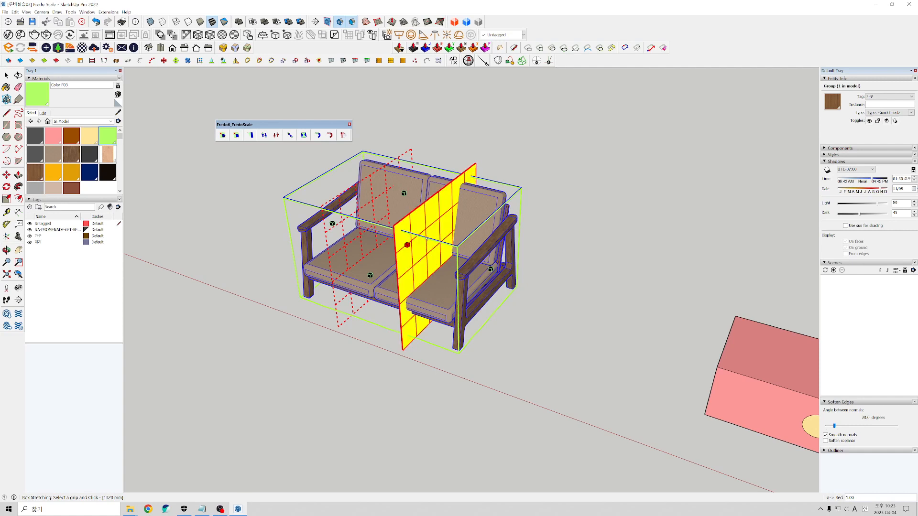
Stretch the sofa along the red axis to 1800 mm, then finish Box Stretching and deselect the sofa
double_click(454, 254)
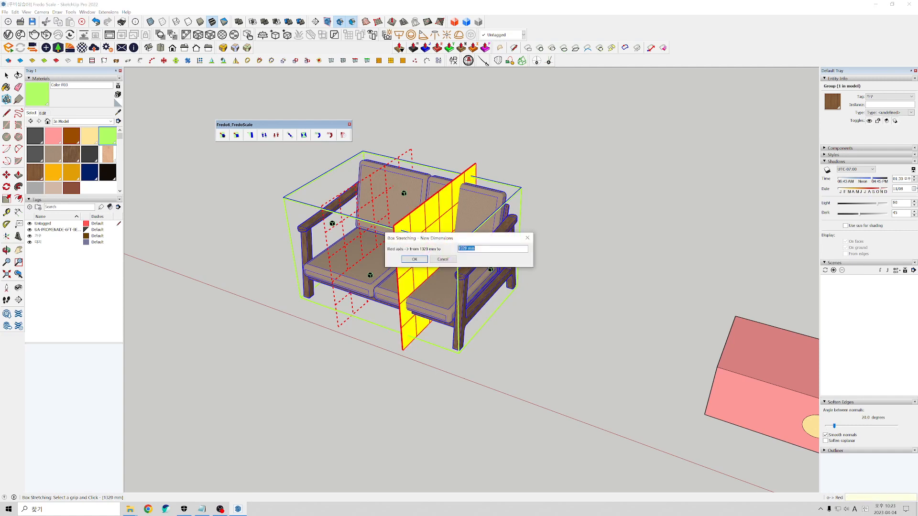
text(1800)
key(Return)
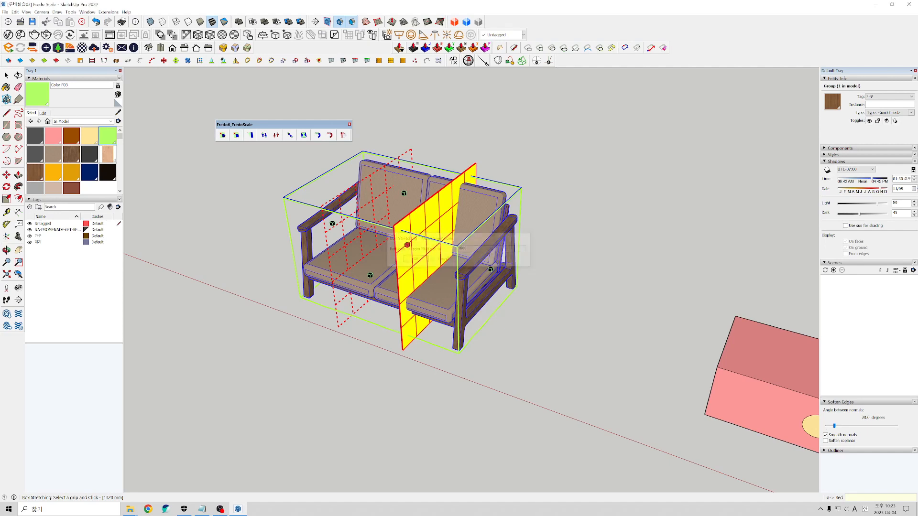
click(6, 75)
click(225, 319)
middle_drag(386, 330, 415, 359)
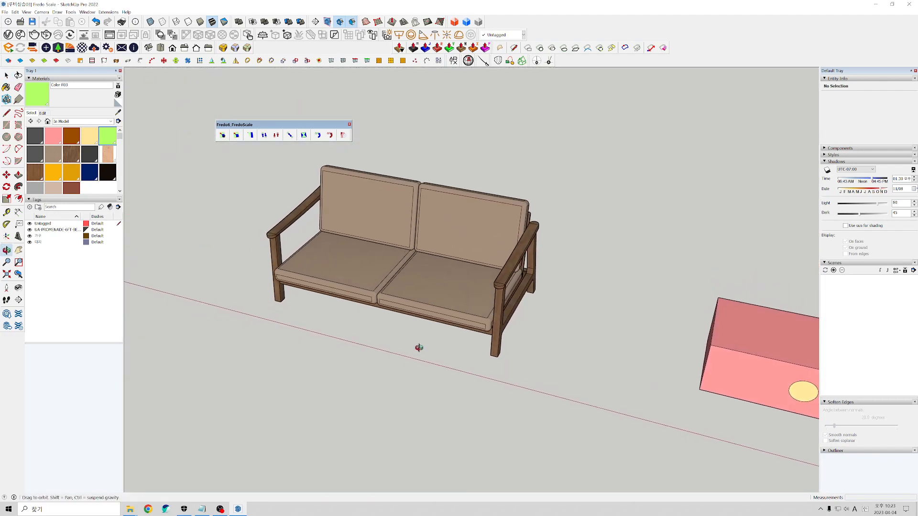
Start Box Stretching on the sofa again and place symmetric stretching planes through its two seat cushions
scroll(339, 229, down, 2)
middle_drag(339, 229, 358, 256)
scroll(404, 219, up, 3)
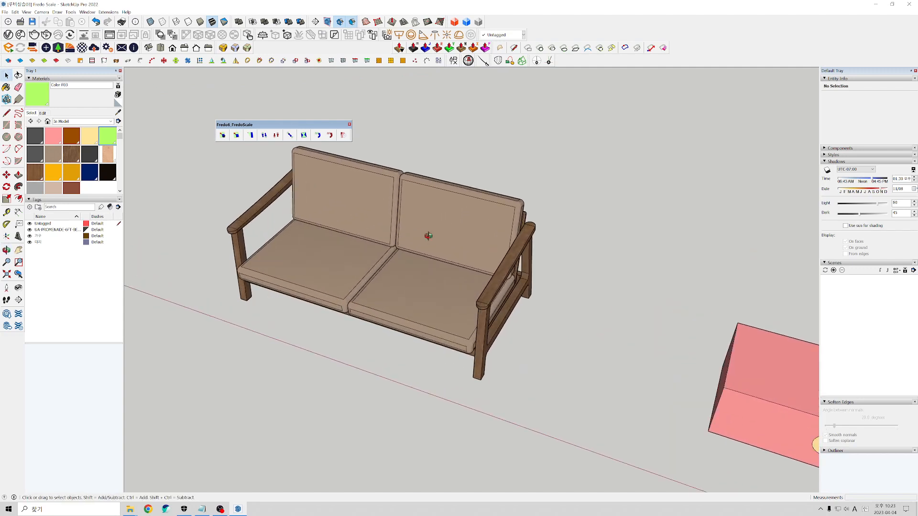
click(292, 137)
click(509, 289)
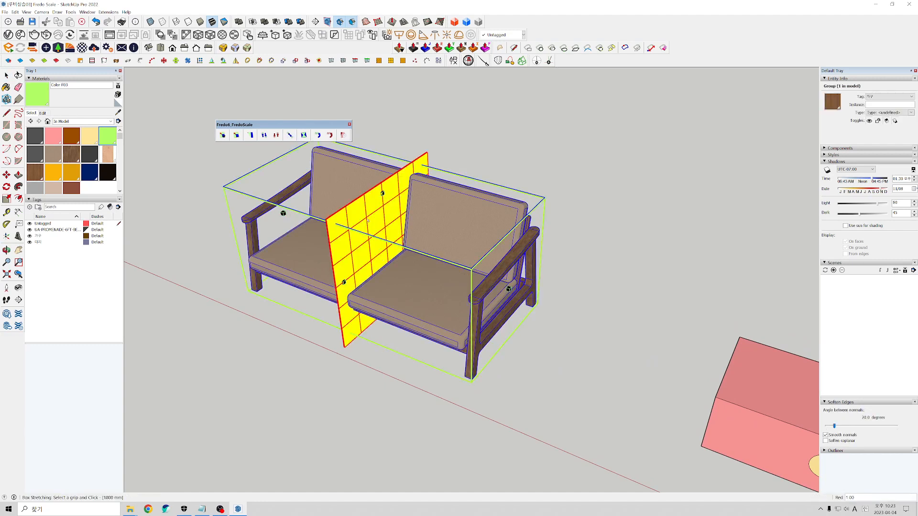
click(366, 231)
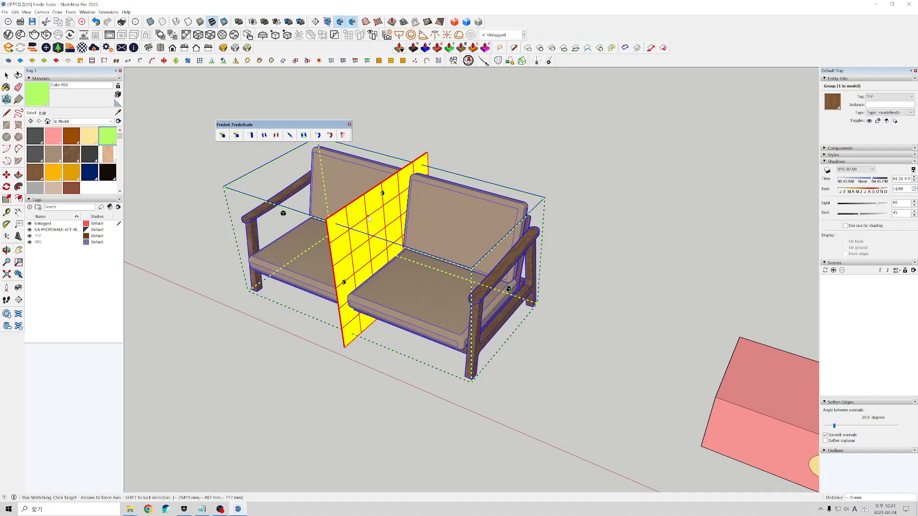
click(419, 248)
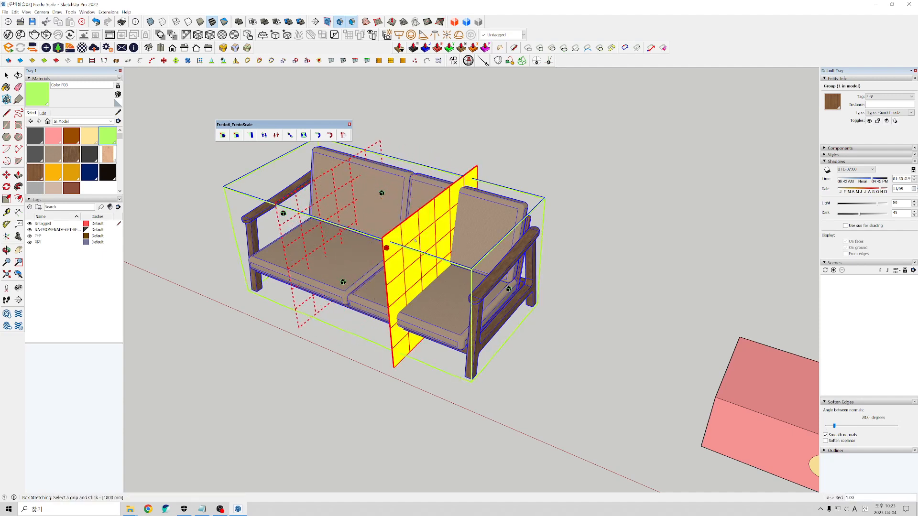
Shorten the sofa along the red axis to 1320 mm, then finish Box Stretching and deselect the sofa
double_click(415, 241)
text(132)
key(Return)
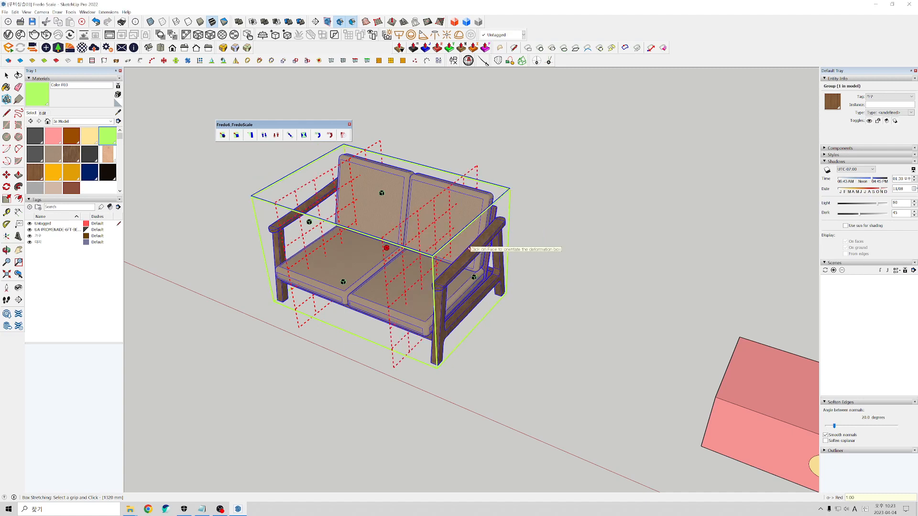
click(6, 75)
click(227, 193)
middle_drag(335, 264, 392, 382)
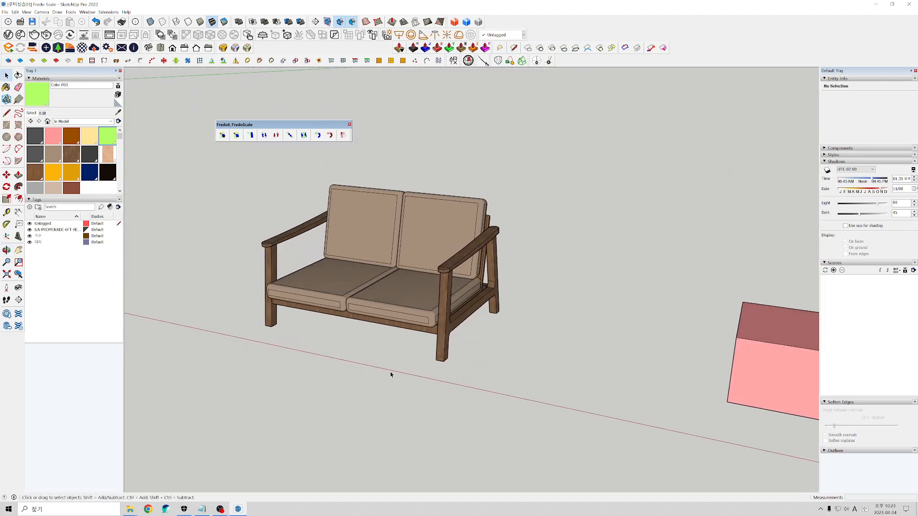
Twist the brown panel from its top by about 48 degrees around the blue axis with Box Twisting
scroll(370, 230, down, 5)
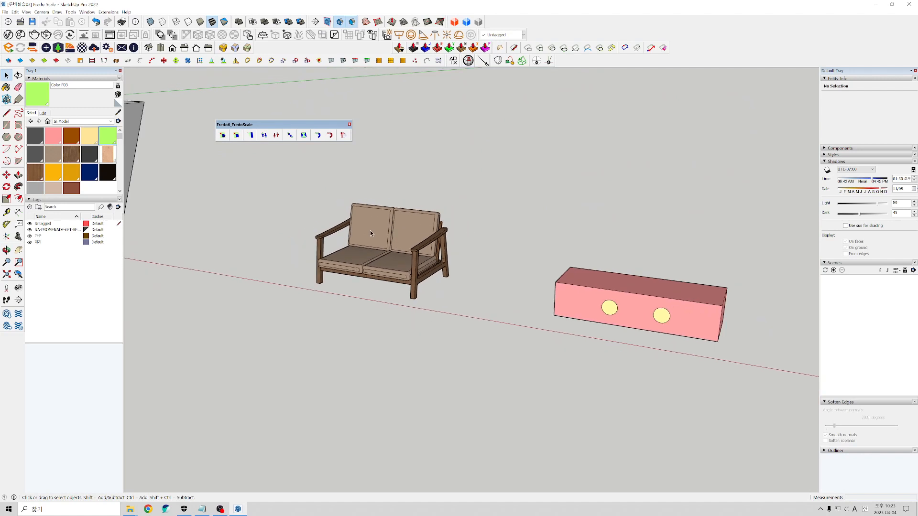
scroll(370, 230, down, 2)
middle_drag(539, 289, 418, 194)
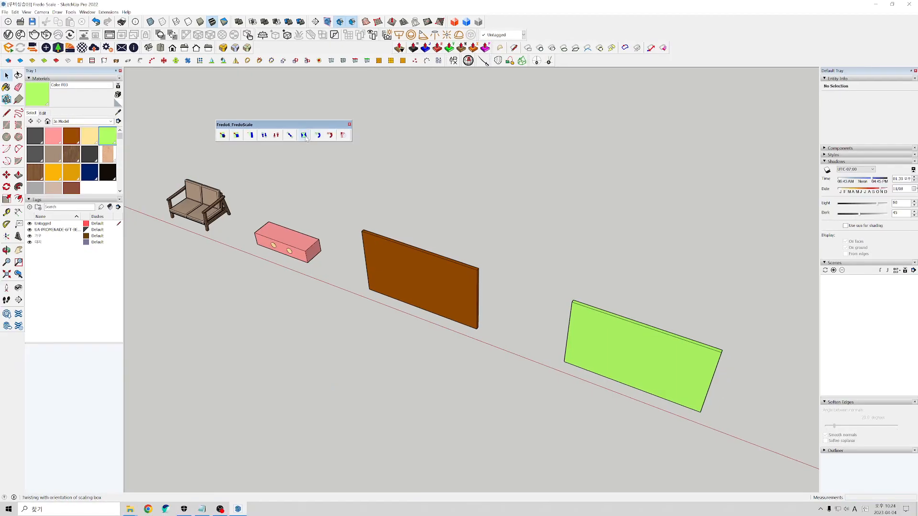
click(410, 284)
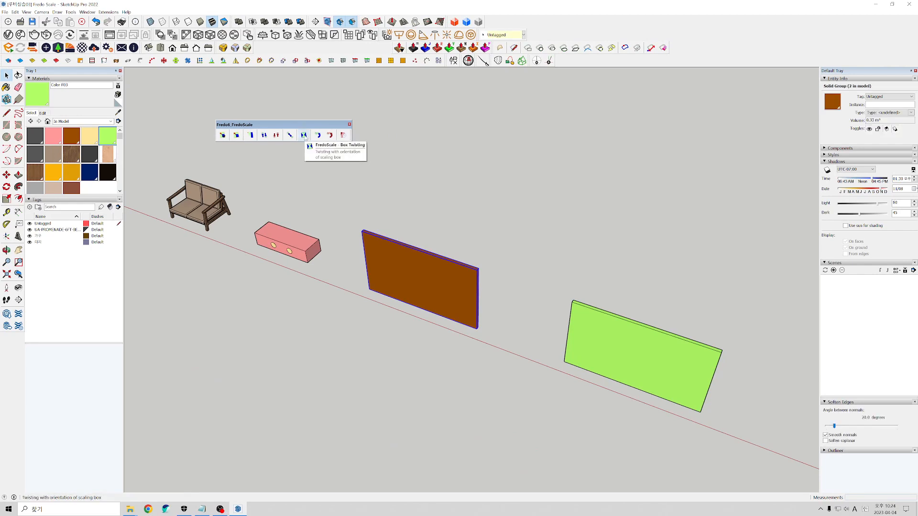
click(304, 135)
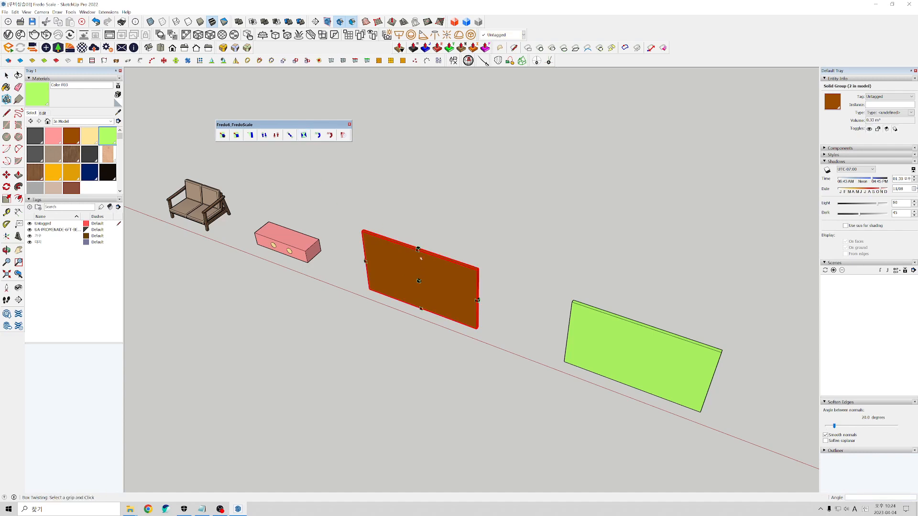
scroll(421, 259, up, 4)
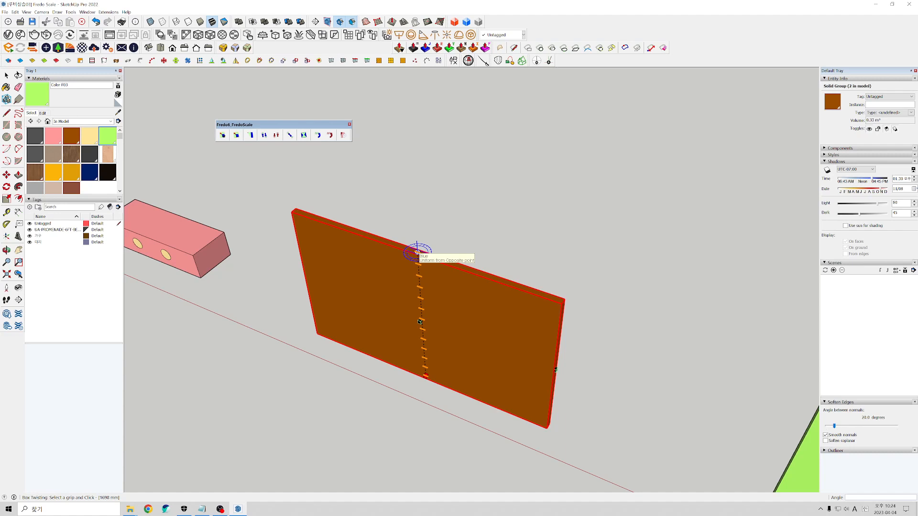
click(417, 252)
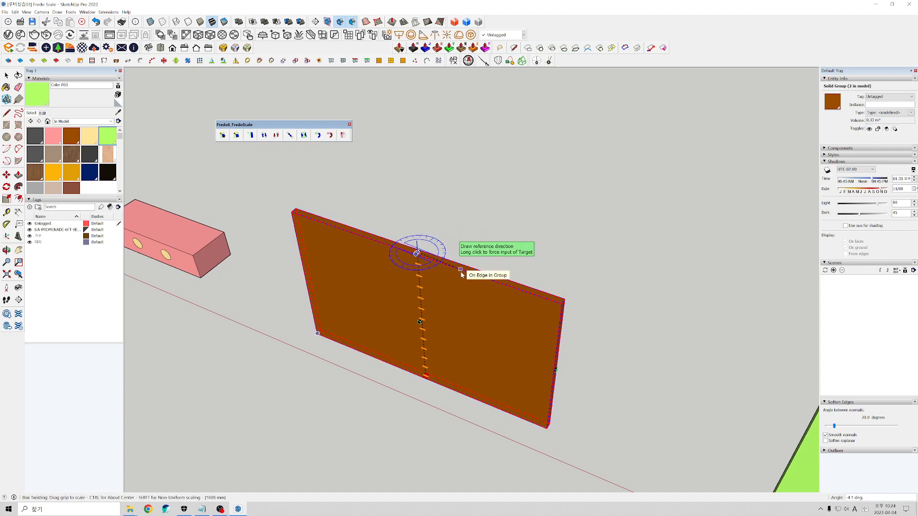
click(504, 285)
click(515, 235)
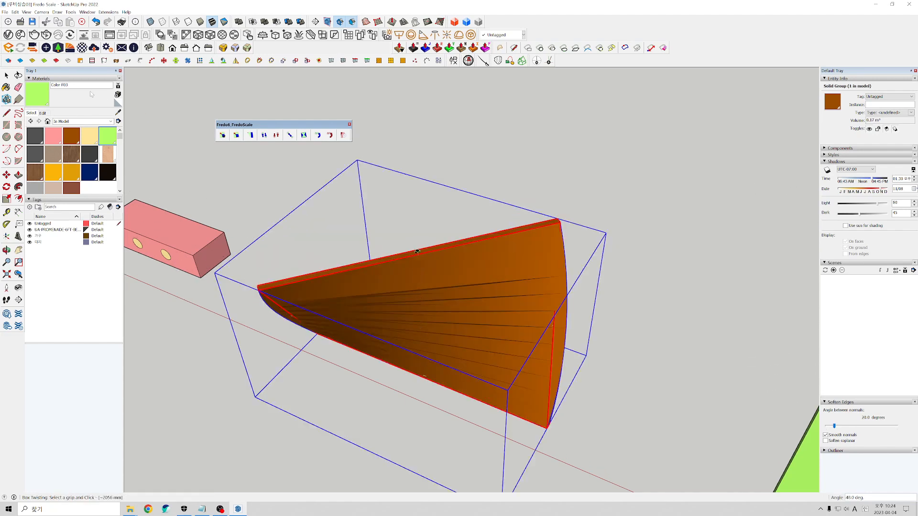
key(space)
scroll(604, 230, down, 3)
middle_drag(604, 231, 463, 320)
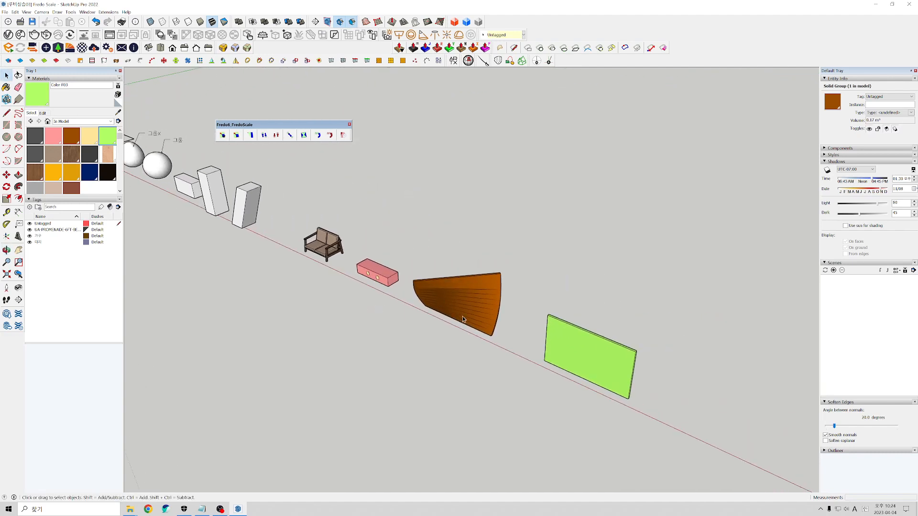
Compare the brown panel's flat and twisted shapes by undoing and redoing the twist, finally undoing it
scroll(467, 309, up, 5)
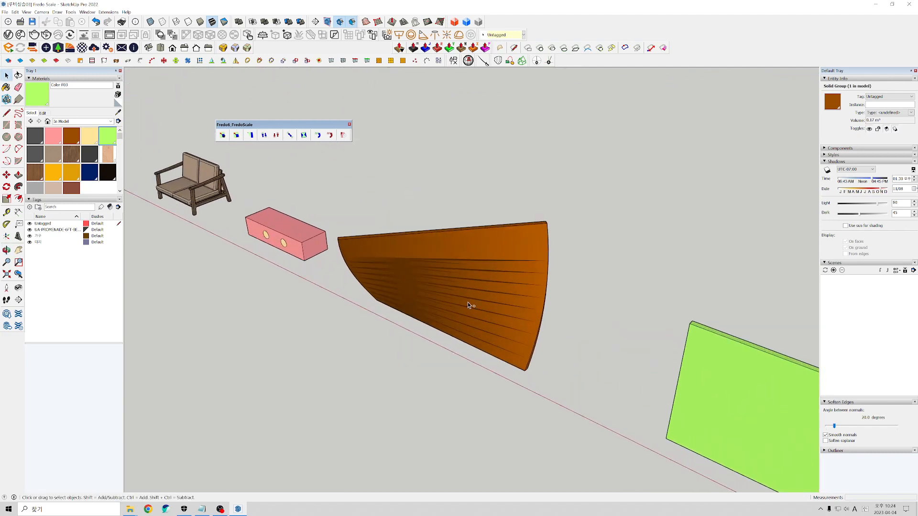
key(ctrl+z)
scroll(447, 270, down, 2)
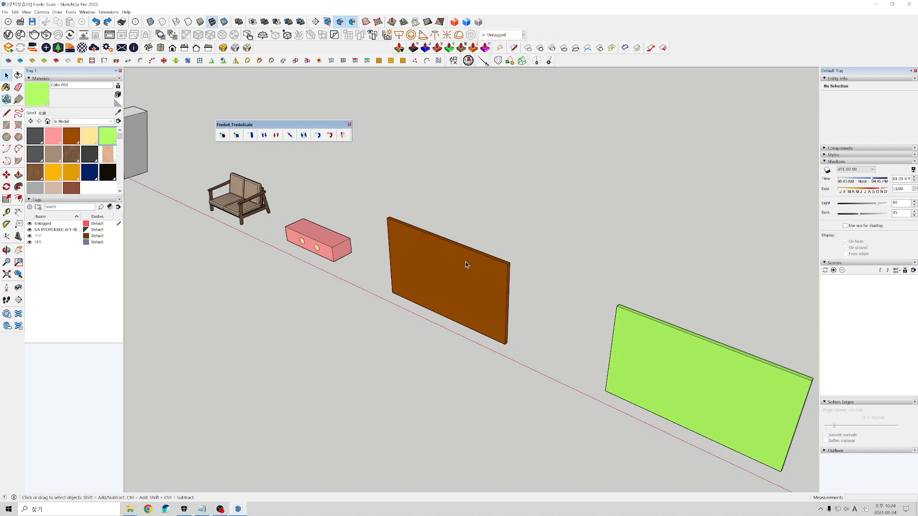
key(ctrl+y)
scroll(469, 270, up, 6)
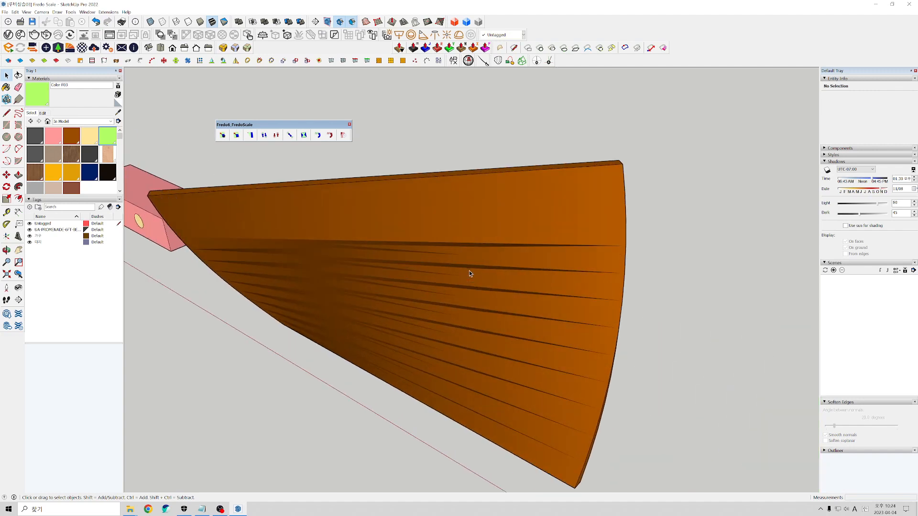
click(547, 179)
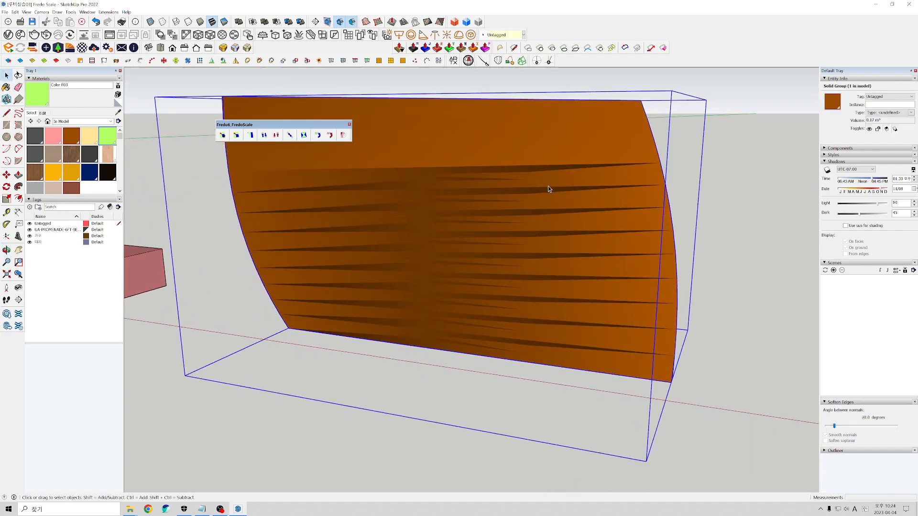
key(ctrl+z)
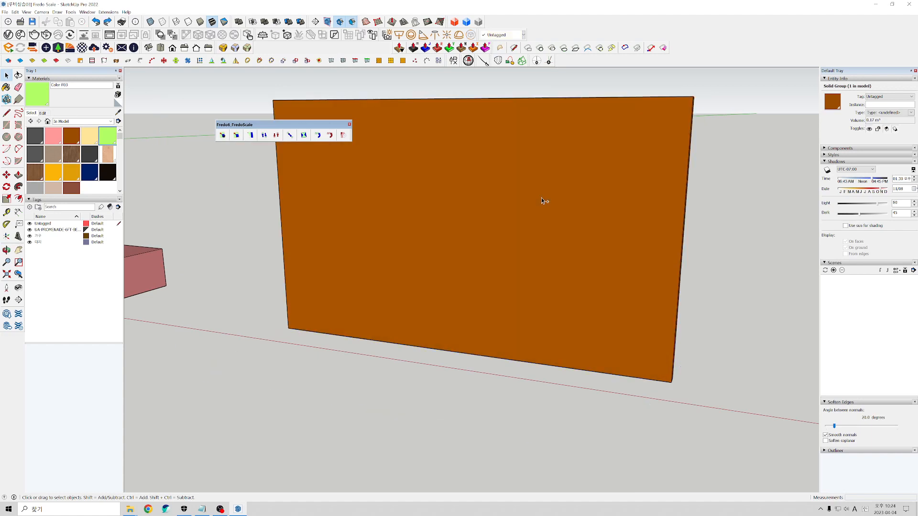
Open the brown panel group to examine its front face, then close the group
double_click(518, 177)
triple_click(517, 176)
middle_drag(518, 176, 466, 275)
click(484, 249)
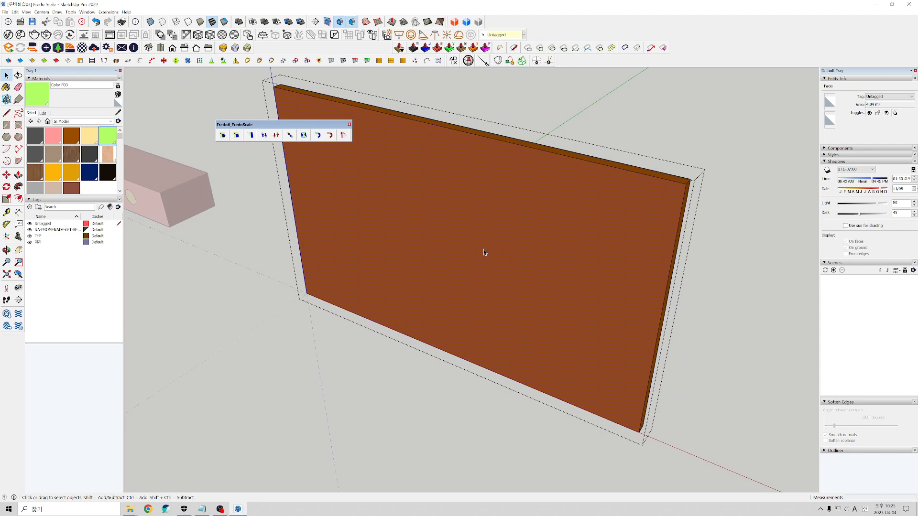
key(Escape)
Start Box Twisting on the brown panel and set the number of slices to 36 for the vertical twist
middle_drag(504, 142, 417, 274)
click(417, 274)
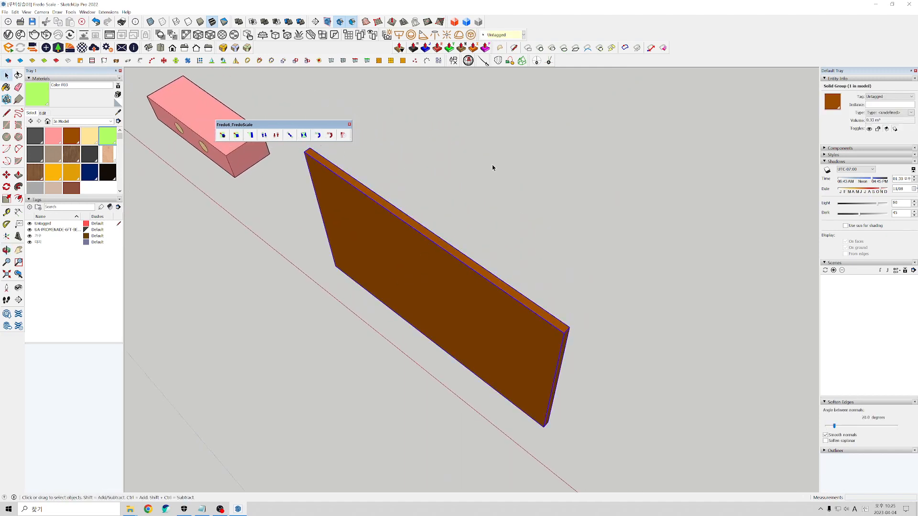
click(303, 135)
click(441, 251)
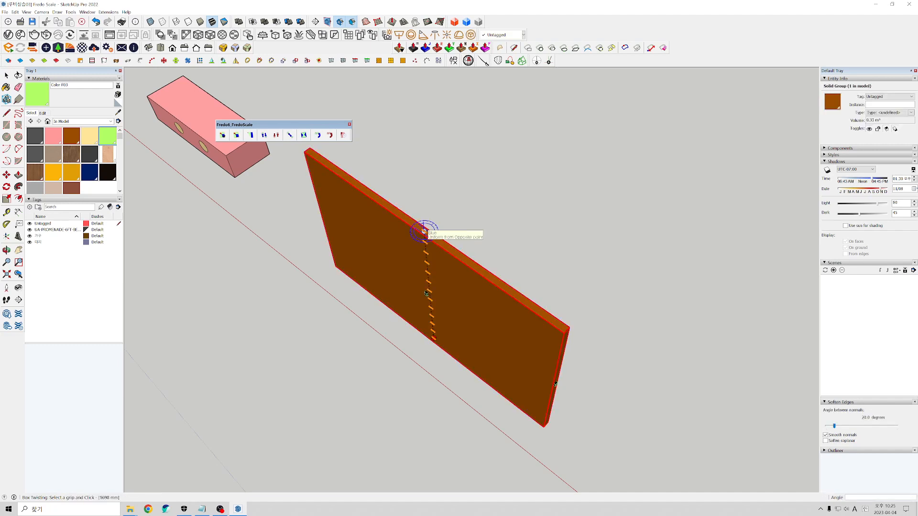
middle_drag(424, 232, 445, 197)
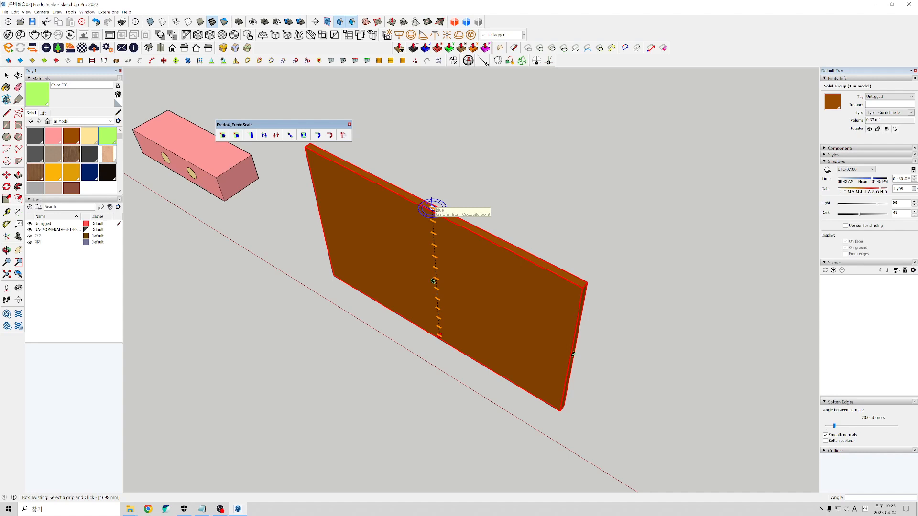
click(432, 208)
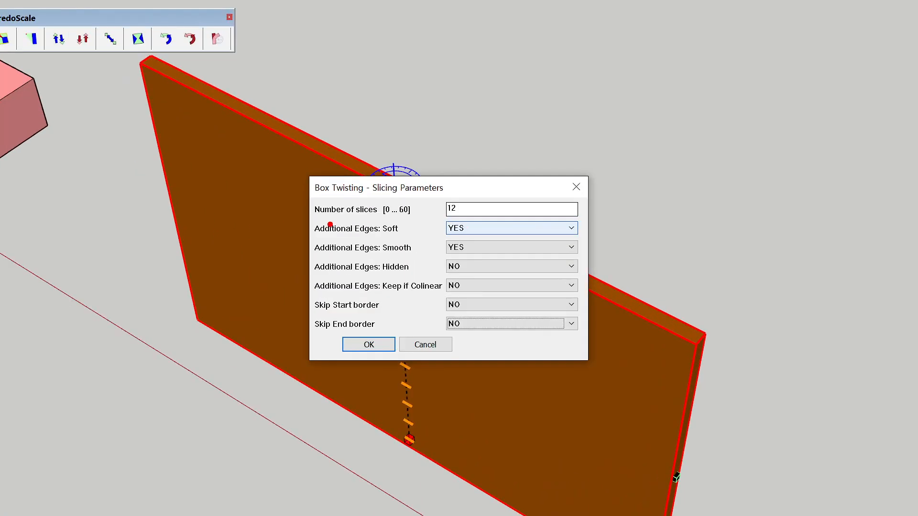
drag(356, 218, 385, 220)
mouse_move(454, 217)
mouse_down()
mouse_move(440, 208)
mouse_move(466, 207)
mouse_move(451, 222)
mouse_up()
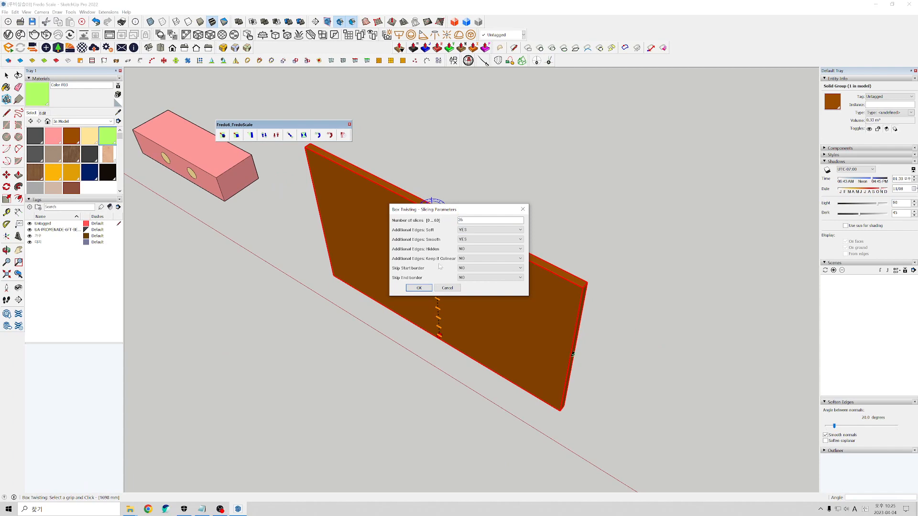
click(419, 288)
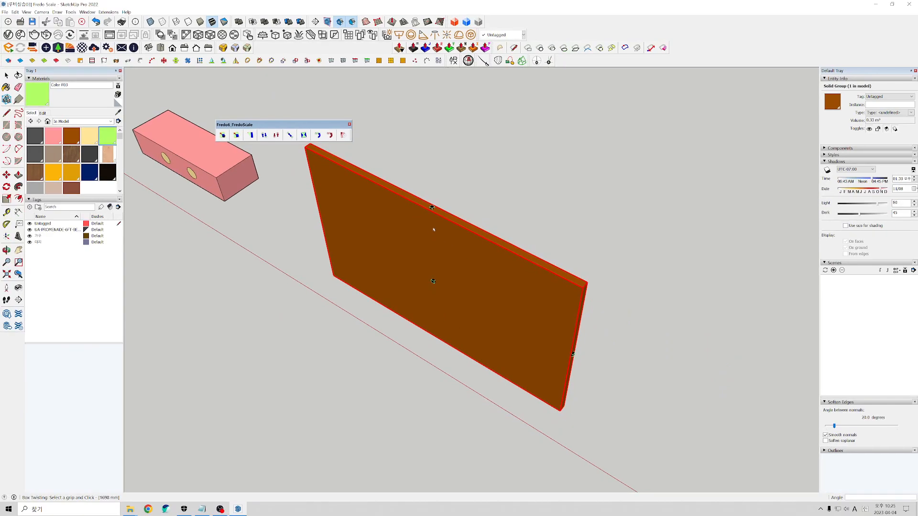
Twist the brown panel from its top by about 32 degrees around the blue axis and finish Box Twisting
click(432, 208)
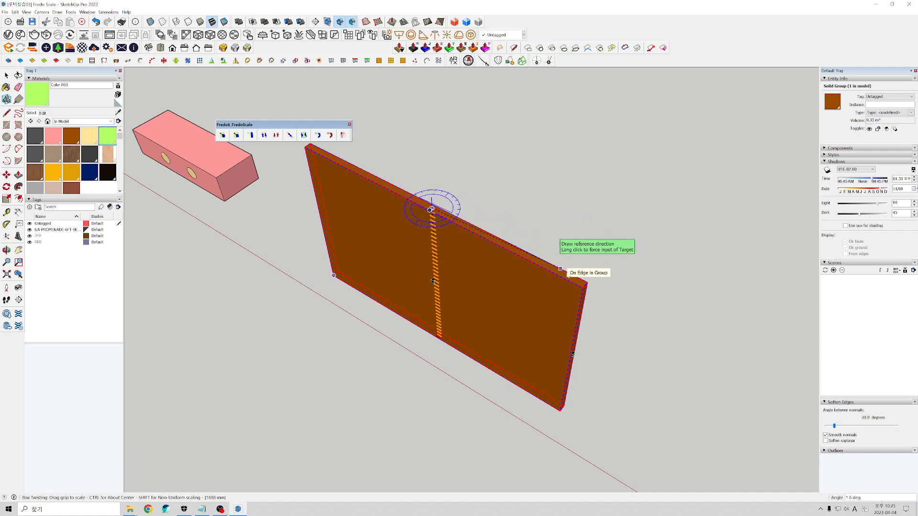
scroll(583, 292, up, 2)
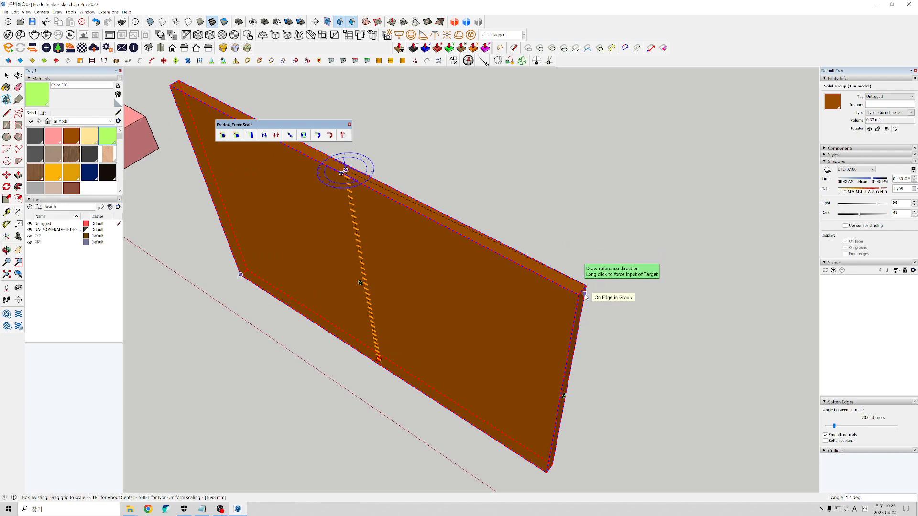
click(583, 291)
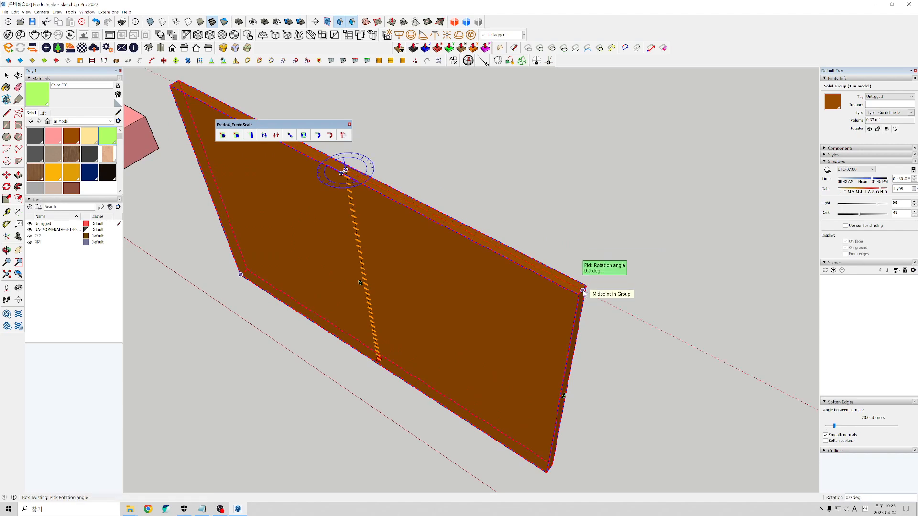
click(622, 189)
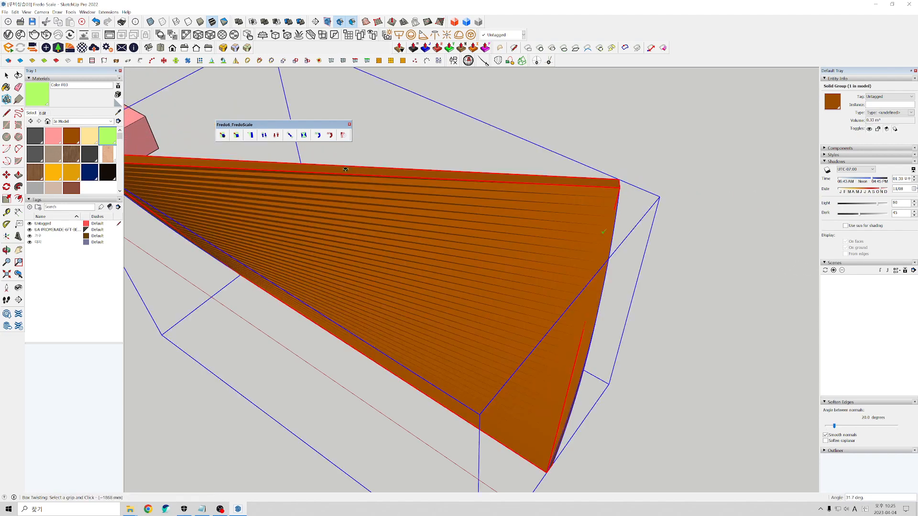
scroll(346, 169, down, 3)
key(space)
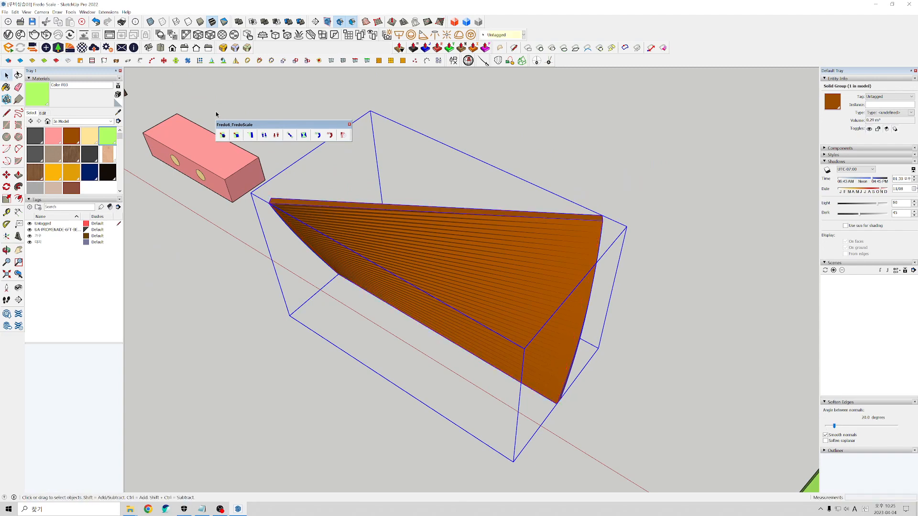
middle_drag(543, 157, 424, 285)
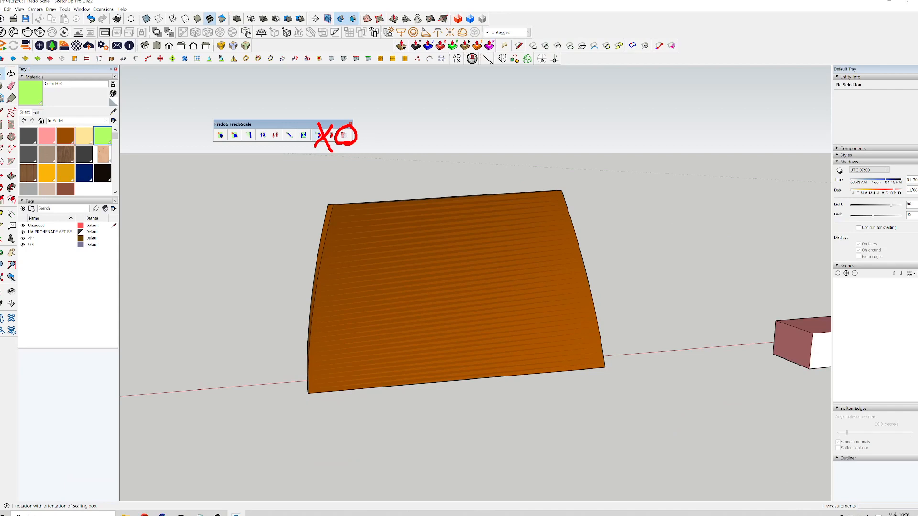
Start Radial Bending on the green panel with its origin at the midpoint of the near end of the panel's top face
scroll(383, 178, down, 4)
mouse_move(424, 205)
middle_down()
mouse_move(398, 244)
mouse_move(420, 252)
mouse_move(414, 205)
mouse_move(596, 248)
mouse_move(470, 228)
mouse_move(395, 240)
mouse_move(594, 266)
mouse_move(516, 238)
mouse_move(242, 257)
middle_up()
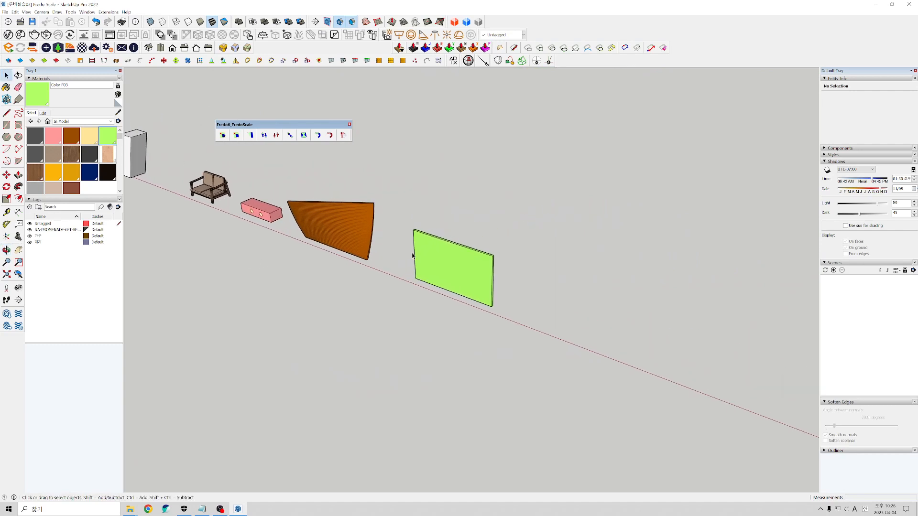
scroll(414, 254, up, 4)
middle_drag(420, 249, 406, 272)
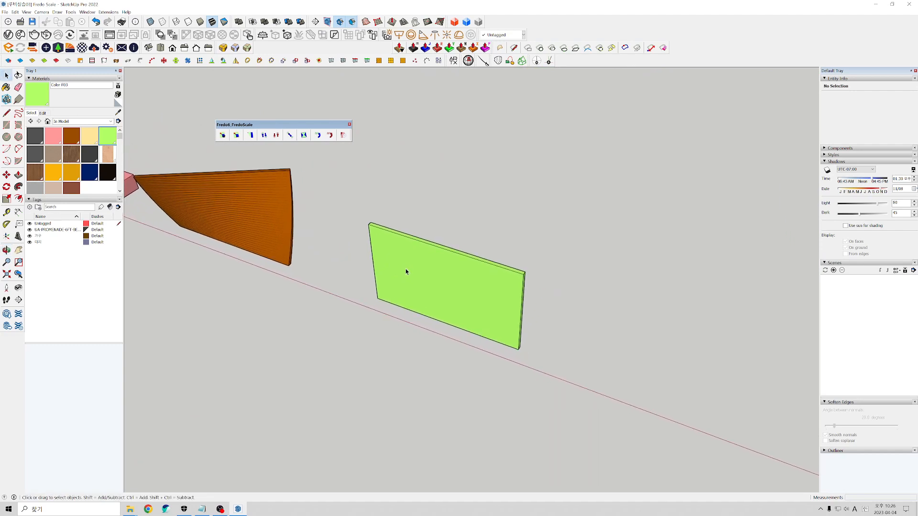
click(344, 136)
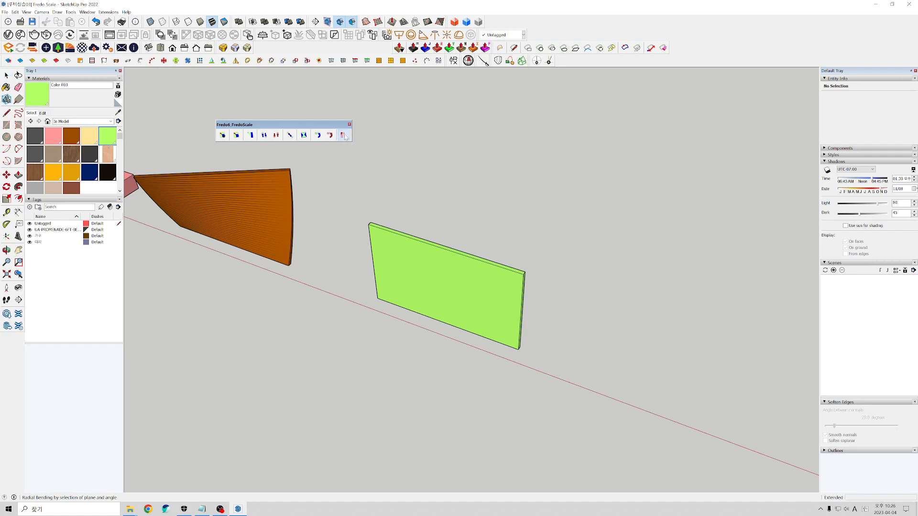
click(390, 237)
middle_drag(391, 237, 459, 300)
scroll(381, 289, up, 3)
scroll(381, 289, up, 2)
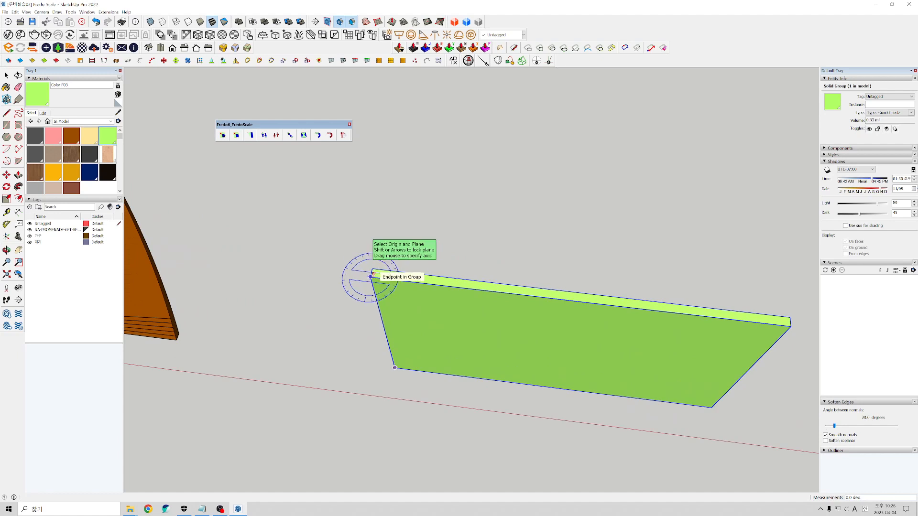
scroll(372, 272, up, 2)
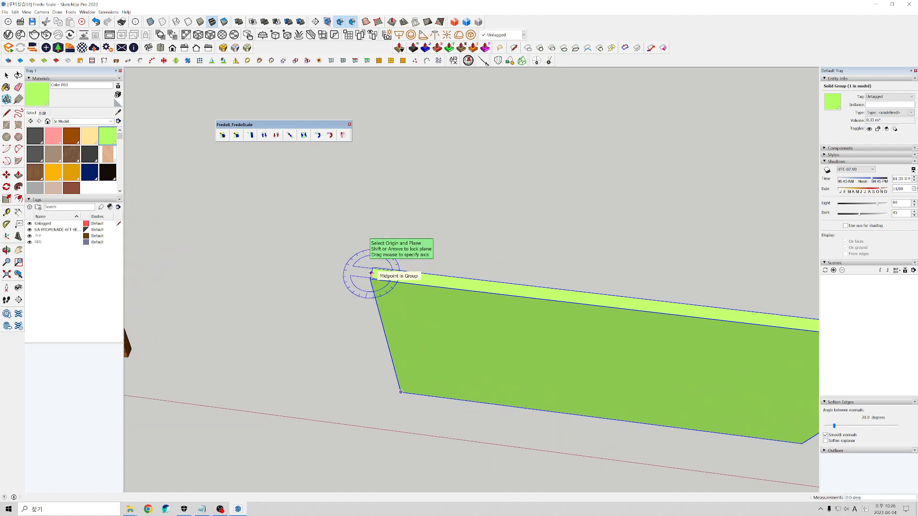
click(372, 273)
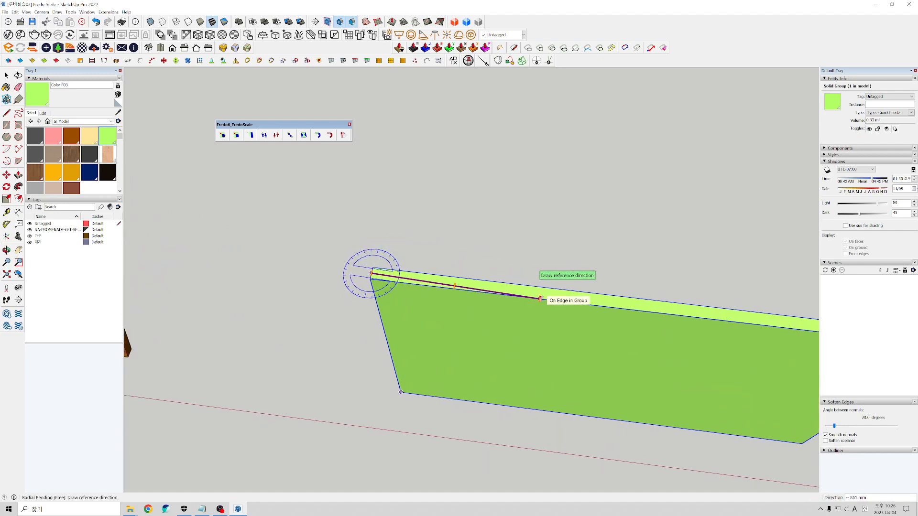
Bend the green panel into an arc along the full length of its top, examine the curve, and undo the bend
scroll(287, 267, down, 4)
scroll(495, 290, up, 3)
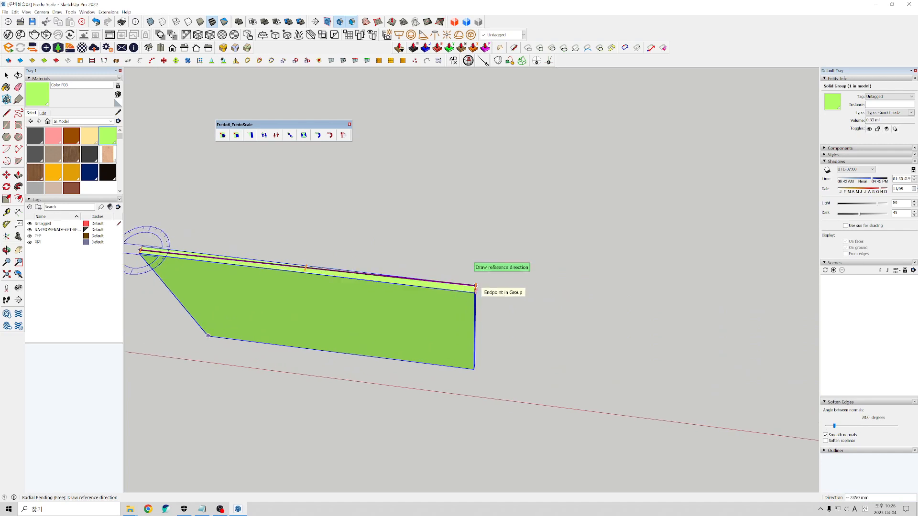
scroll(475, 290, up, 2)
click(475, 290)
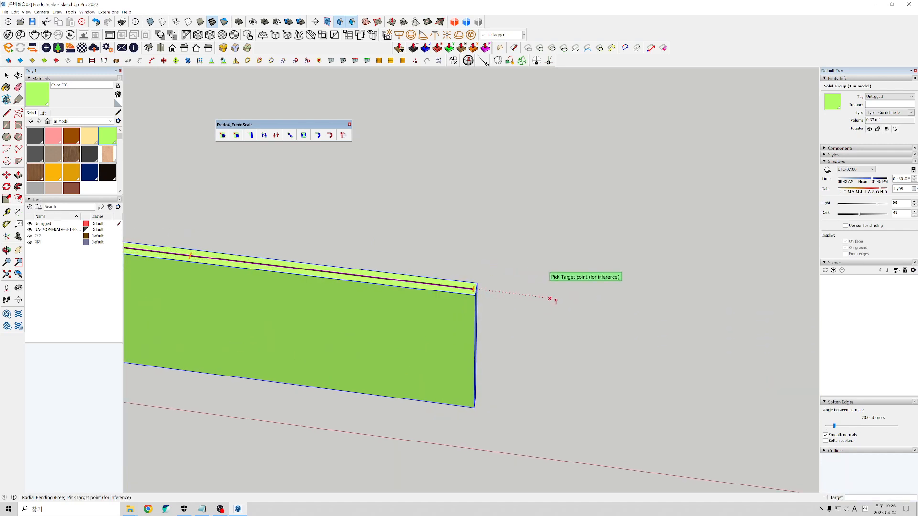
click(622, 305)
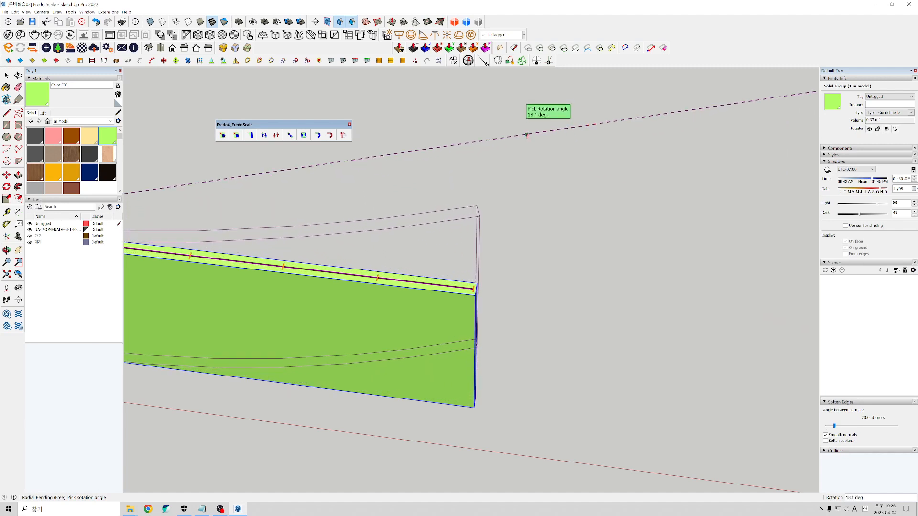
scroll(526, 111, down, 5)
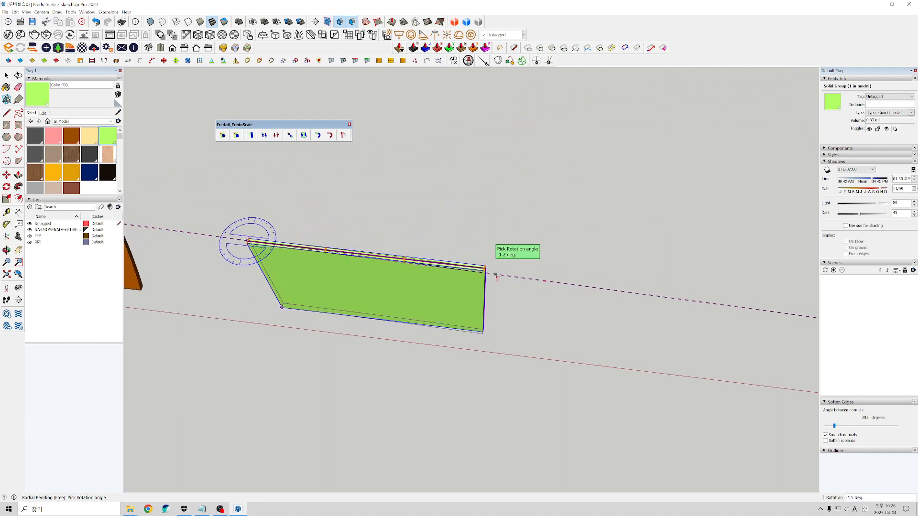
click(377, 142)
middle_drag(391, 162, 317, 236)
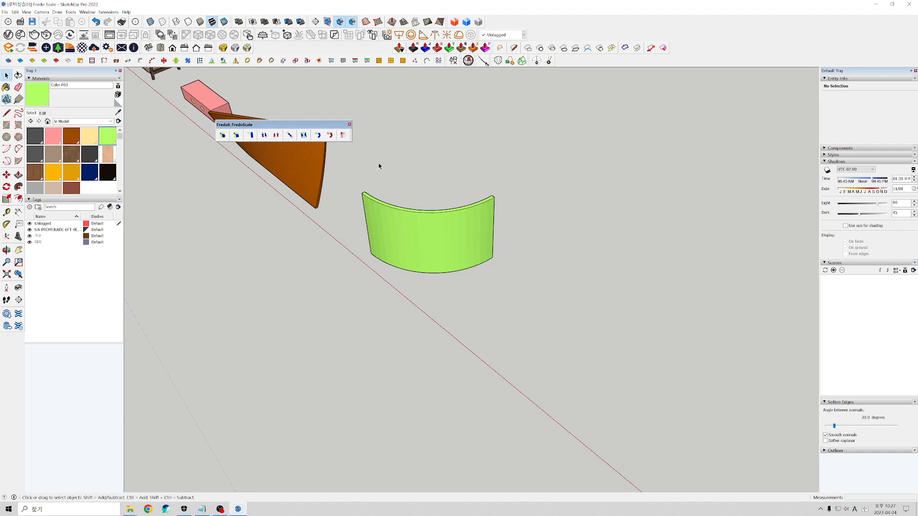
middle_drag(410, 232, 508, 314)
shift+middle_drag(485, 323, 417, 219)
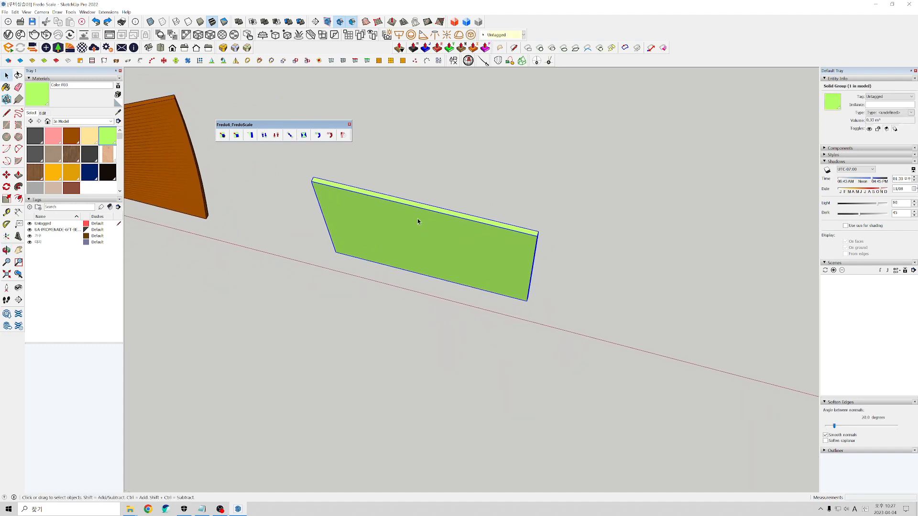
Restart Radial Bending from the panel's top end midpoint with a reference direction about 700 mm long along the top
click(342, 136)
scroll(318, 189, up, 2)
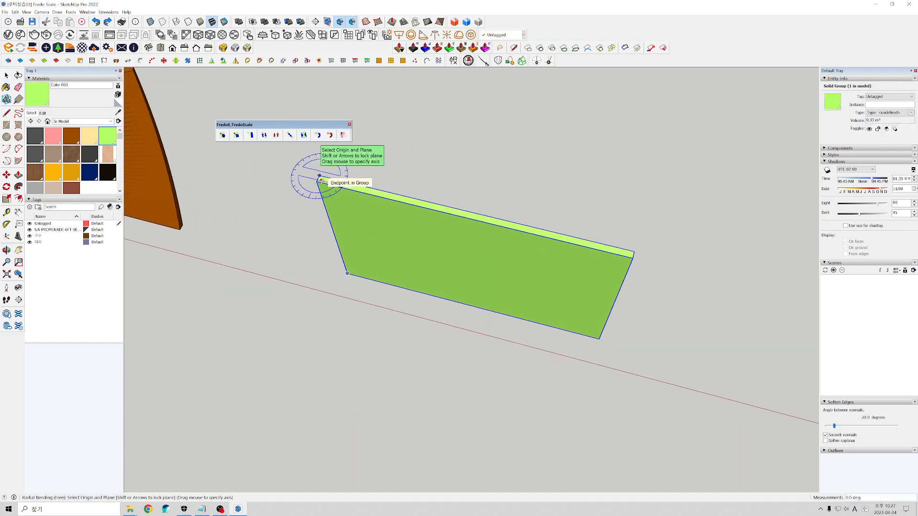
scroll(320, 178, up, 2)
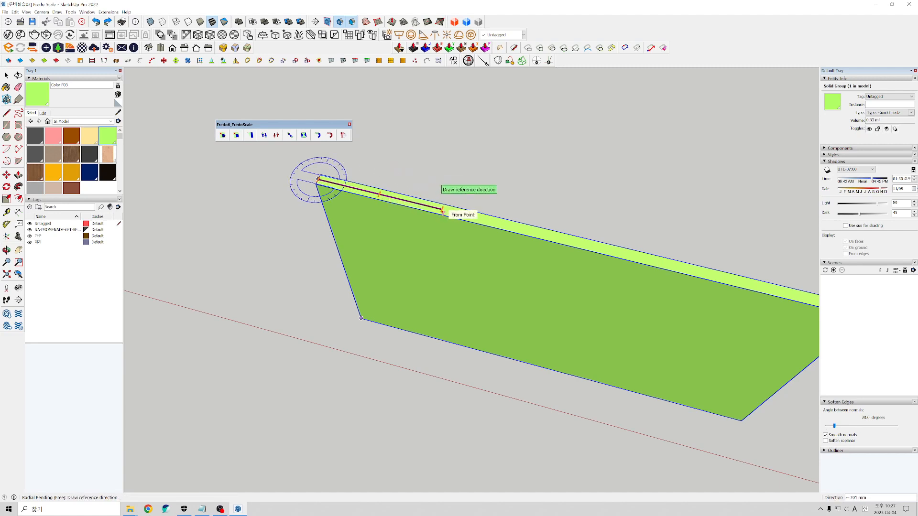
click(584, 245)
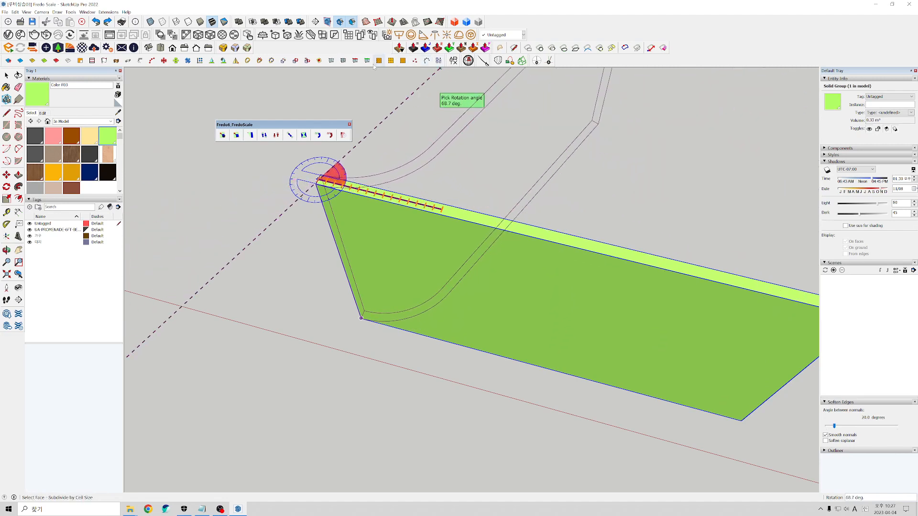
Bend the first section of the green panel so the remaining length swings backward, and finish Radial Bending
scroll(383, 91, down, 4)
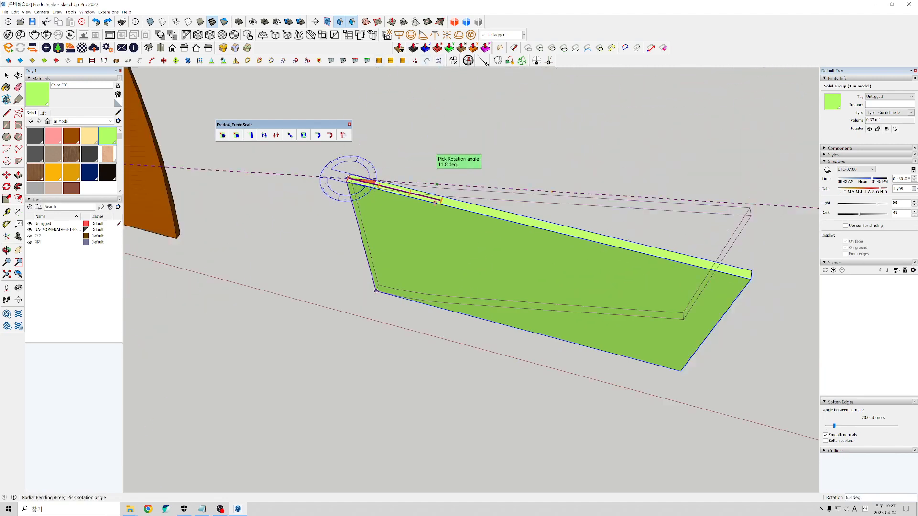
click(417, 124)
key(space)
click(415, 278)
scroll(416, 277, down, 2)
middle_drag(426, 259, 396, 302)
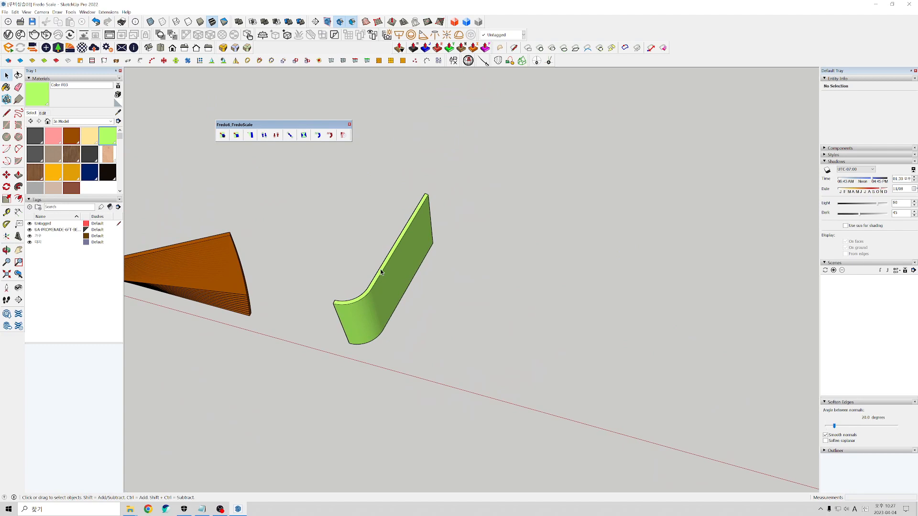
Use Radial Bending on the panel's straight part, starting partway along its top edge, to curve it in the opposite direction
middle_drag(381, 271, 394, 253)
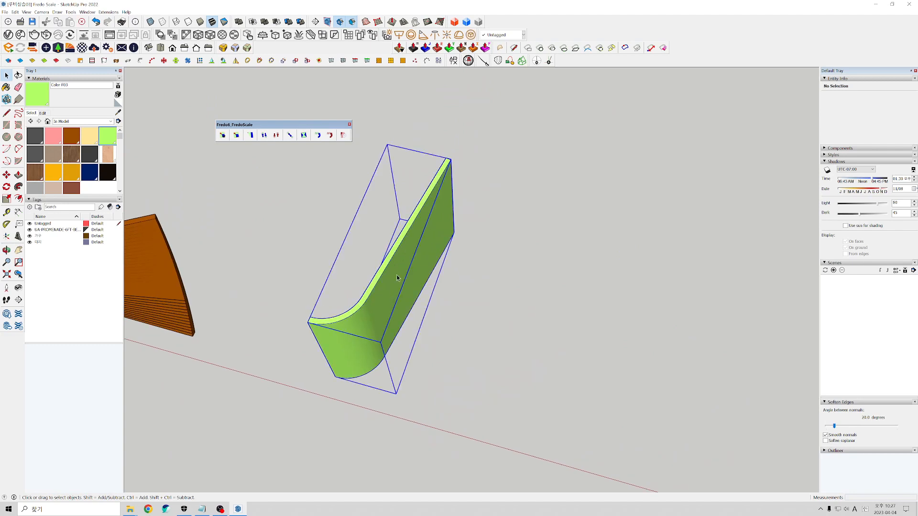
click(343, 136)
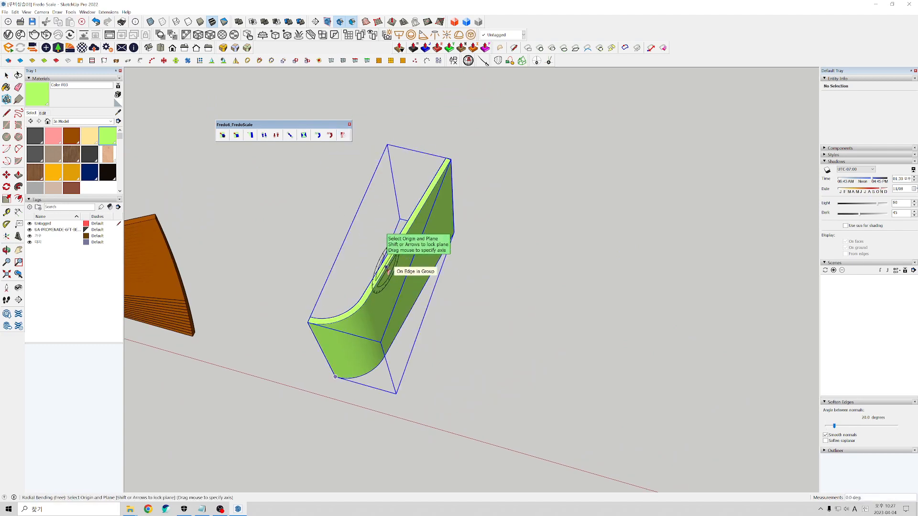
click(387, 266)
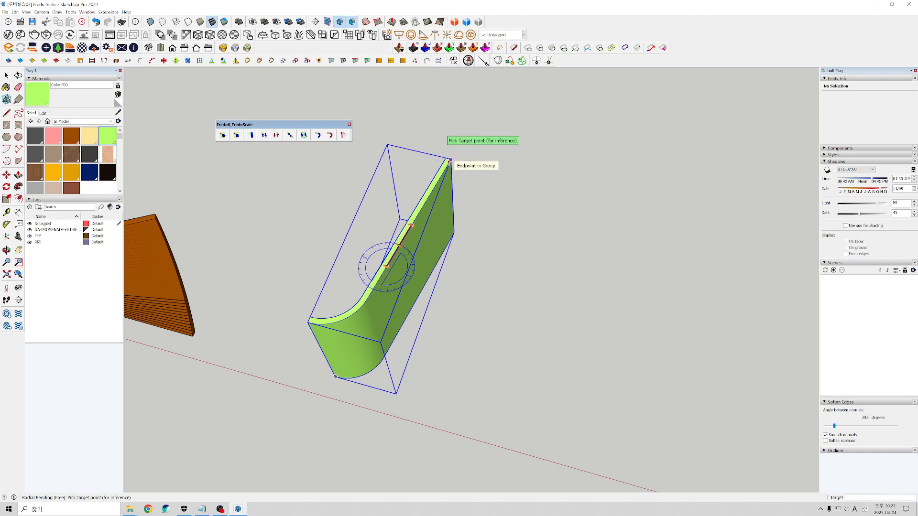
click(483, 291)
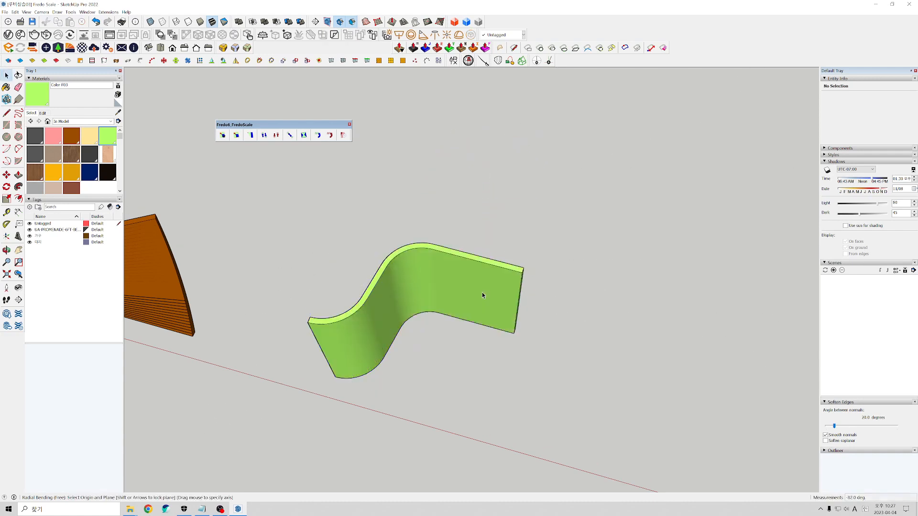
Add a third radial bend to the green panel's remaining straight part, curving it backward into a wavy shape
mouse_move(491, 282)
middle_down()
mouse_move(476, 260)
mouse_move(498, 322)
mouse_move(451, 262)
middle_up()
click(451, 262)
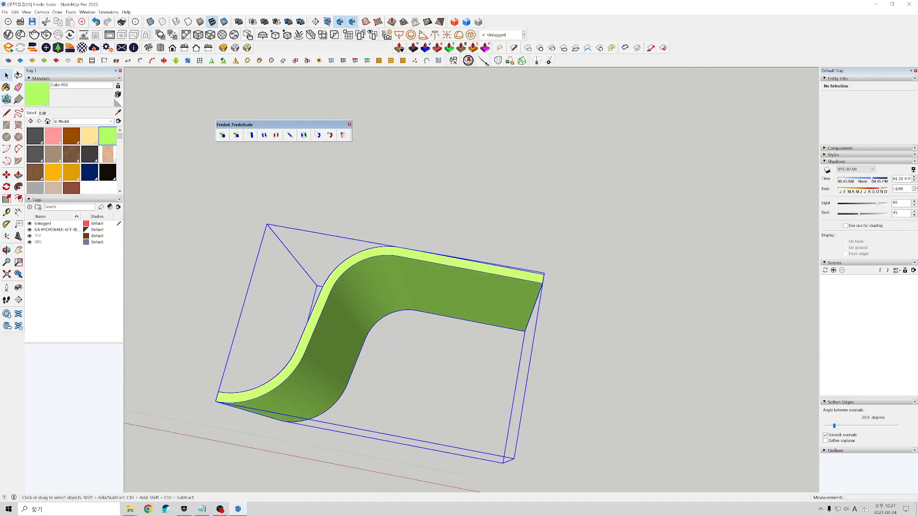
click(341, 135)
click(415, 260)
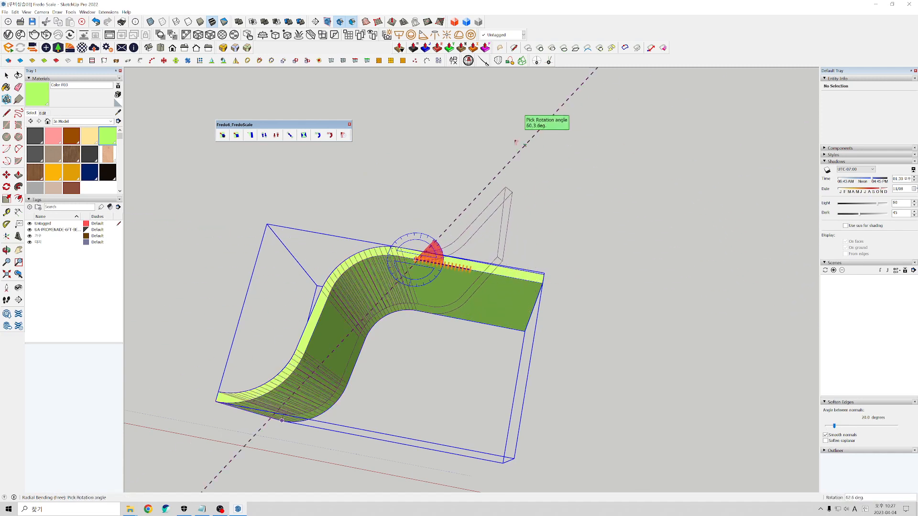
click(466, 134)
mouse_move(471, 323)
middle_down()
mouse_move(454, 325)
mouse_move(402, 287)
mouse_move(486, 272)
mouse_move(543, 316)
mouse_move(515, 359)
mouse_move(307, 347)
mouse_move(321, 318)
mouse_move(397, 314)
mouse_move(404, 385)
mouse_move(431, 351)
mouse_move(562, 336)
middle_up()
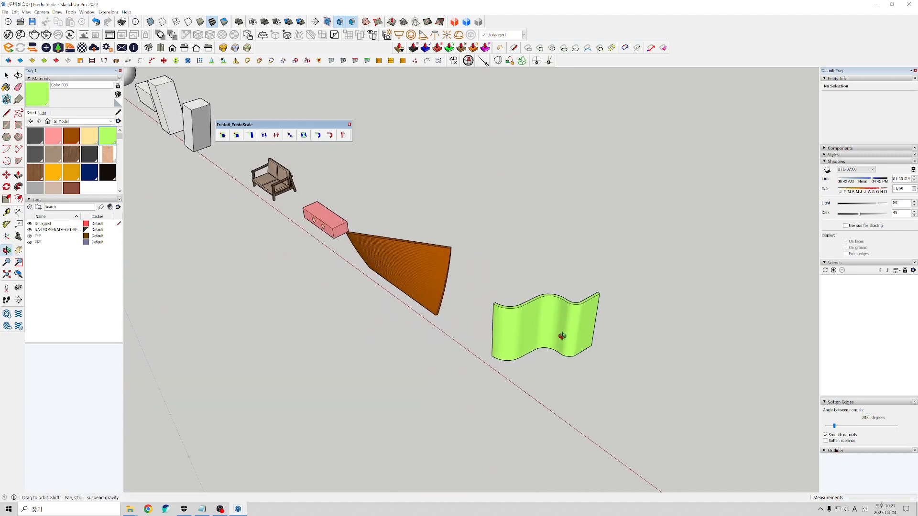
Look over the row of sample objects and examine the two benches near the origin
scroll(565, 341, down, 3)
middle_drag(324, 295, 584, 315)
scroll(442, 275, down, 1)
scroll(487, 261, down, 5)
scroll(282, 218, up, 6)
scroll(281, 218, up, 3)
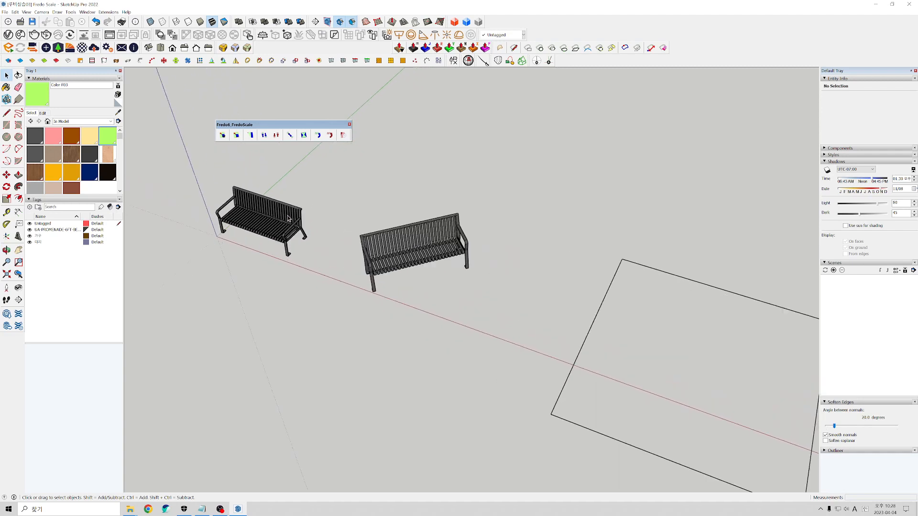
scroll(308, 200, up, 3)
shift+middle_drag(311, 200, 433, 247)
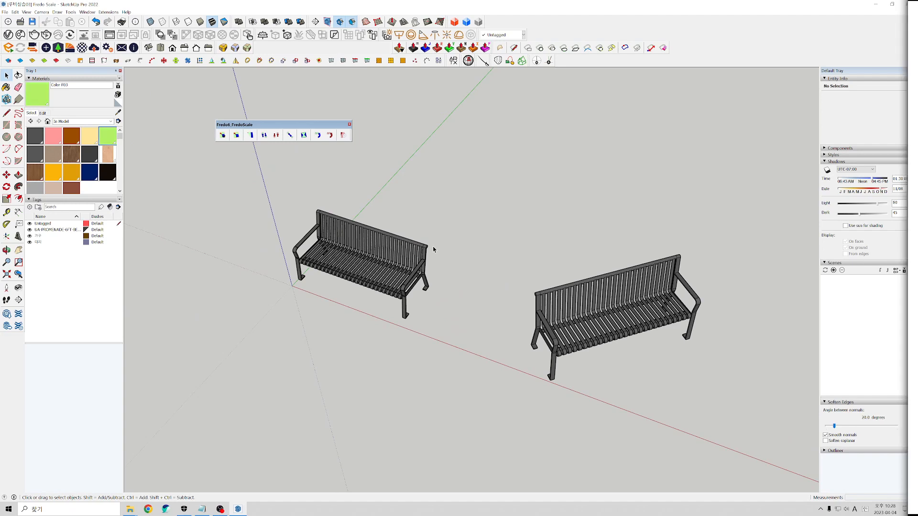